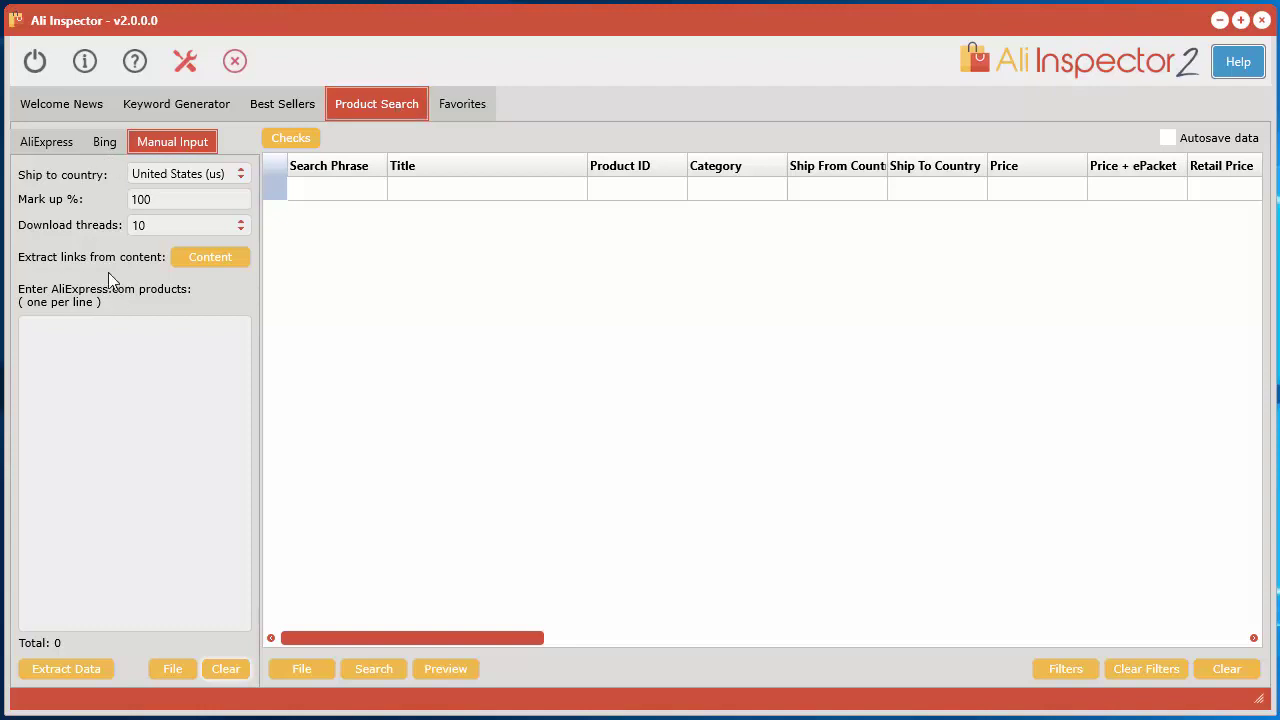
# Step: Clear the pre-filled text in Ali Inspector's link-extraction window, then close it without extracting
pyautogui.click(75, 405)
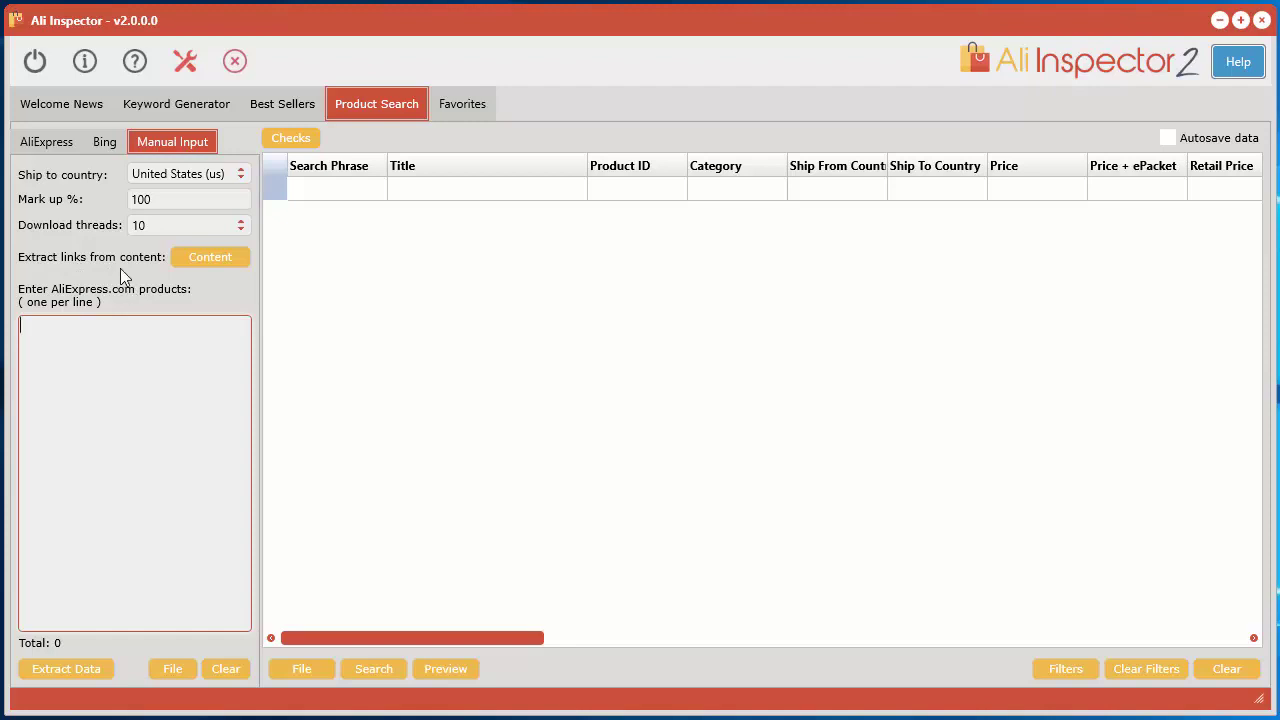
pyautogui.click(203, 263)
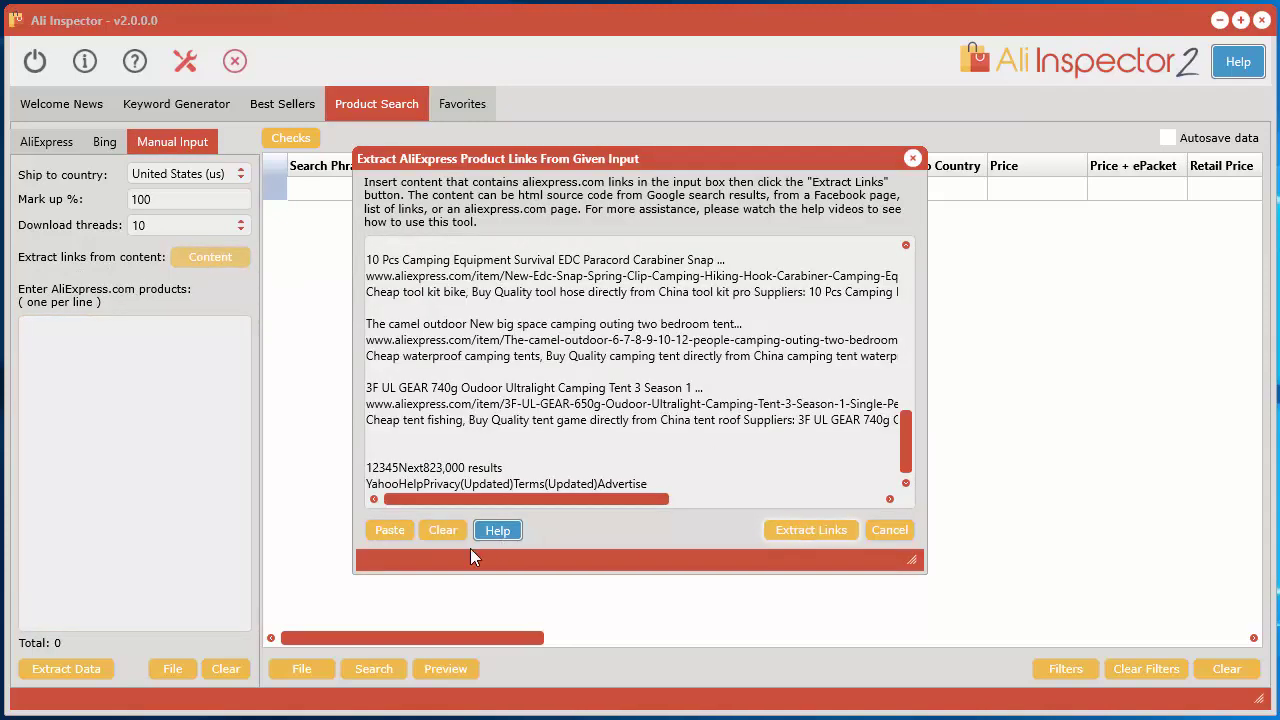
pyautogui.click(447, 533)
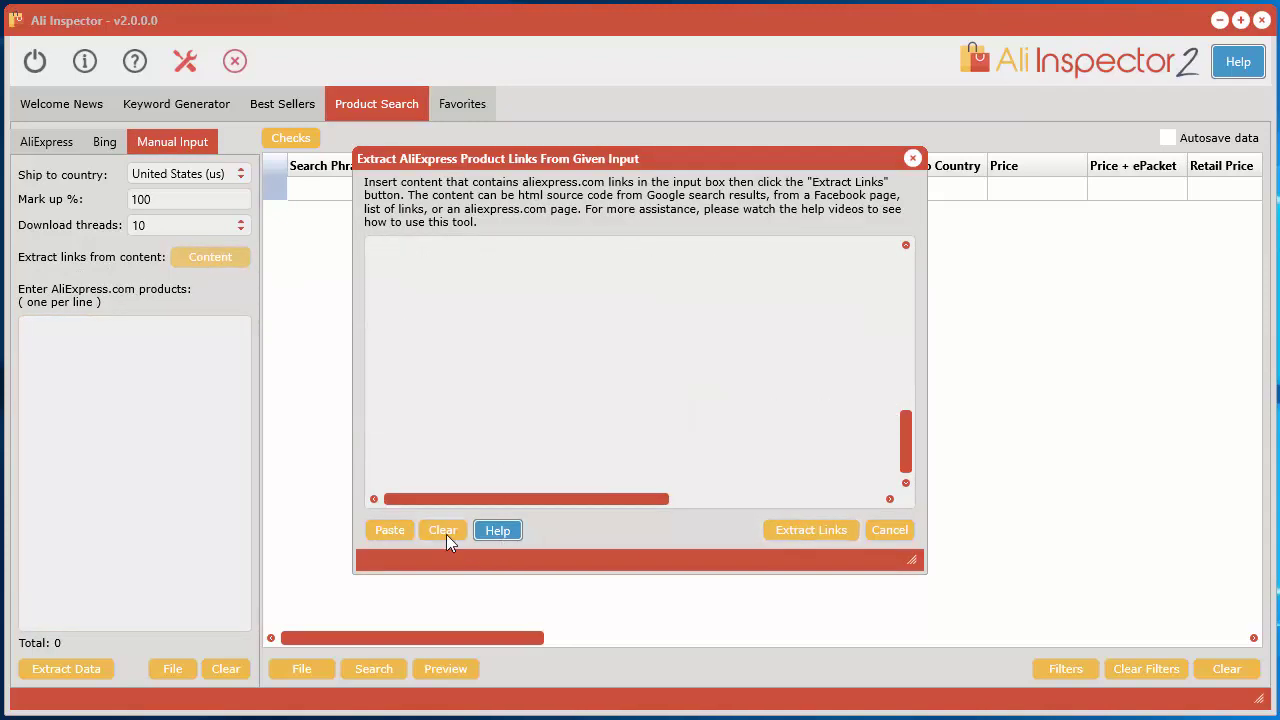
pyautogui.click(898, 538)
pyautogui.click(112, 422)
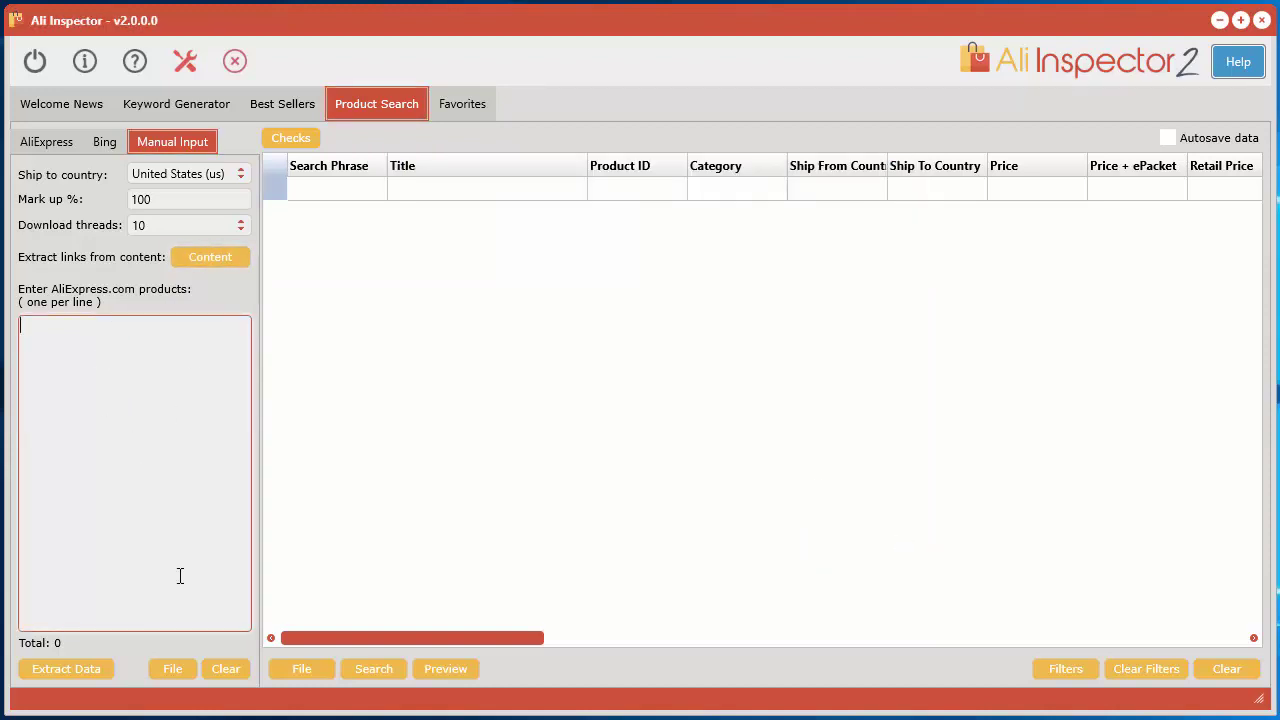
# Step: Search AliExpress for 'hiking' and open the first product, HUMTTO Men Hiking Shoes
pyautogui.hotkey('alt', 'Tab')
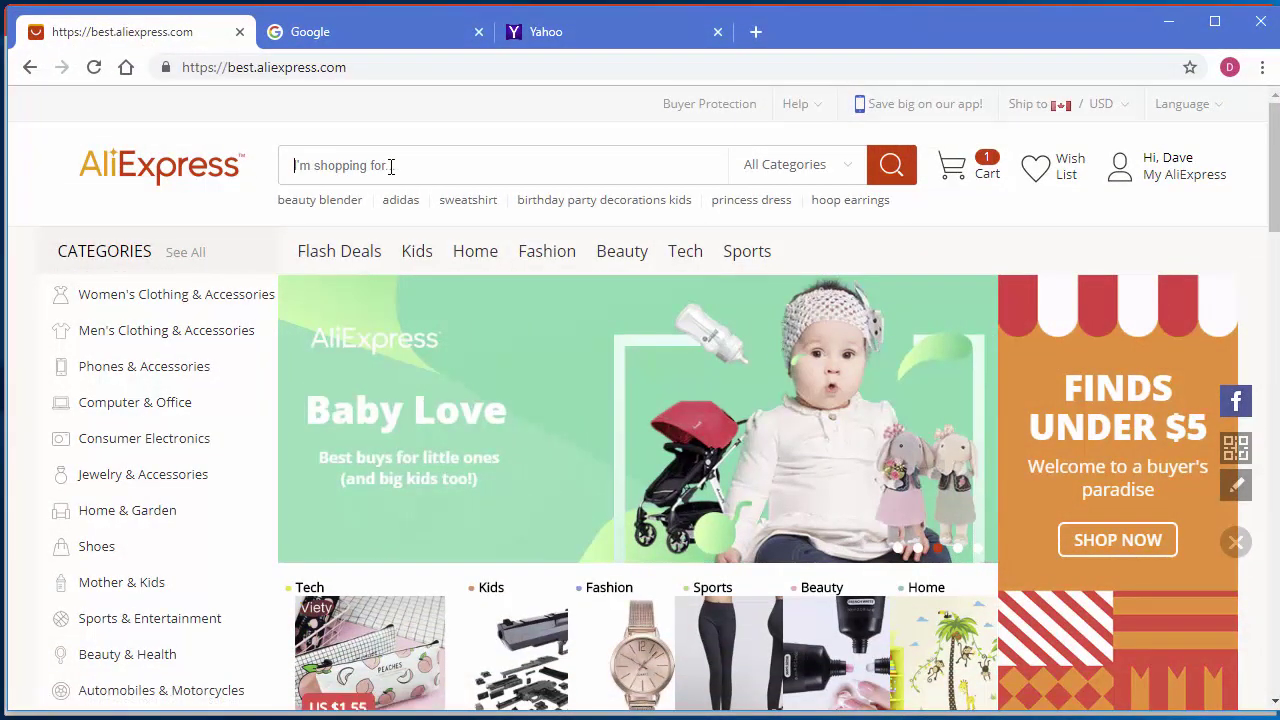
pyautogui.write('hiking')
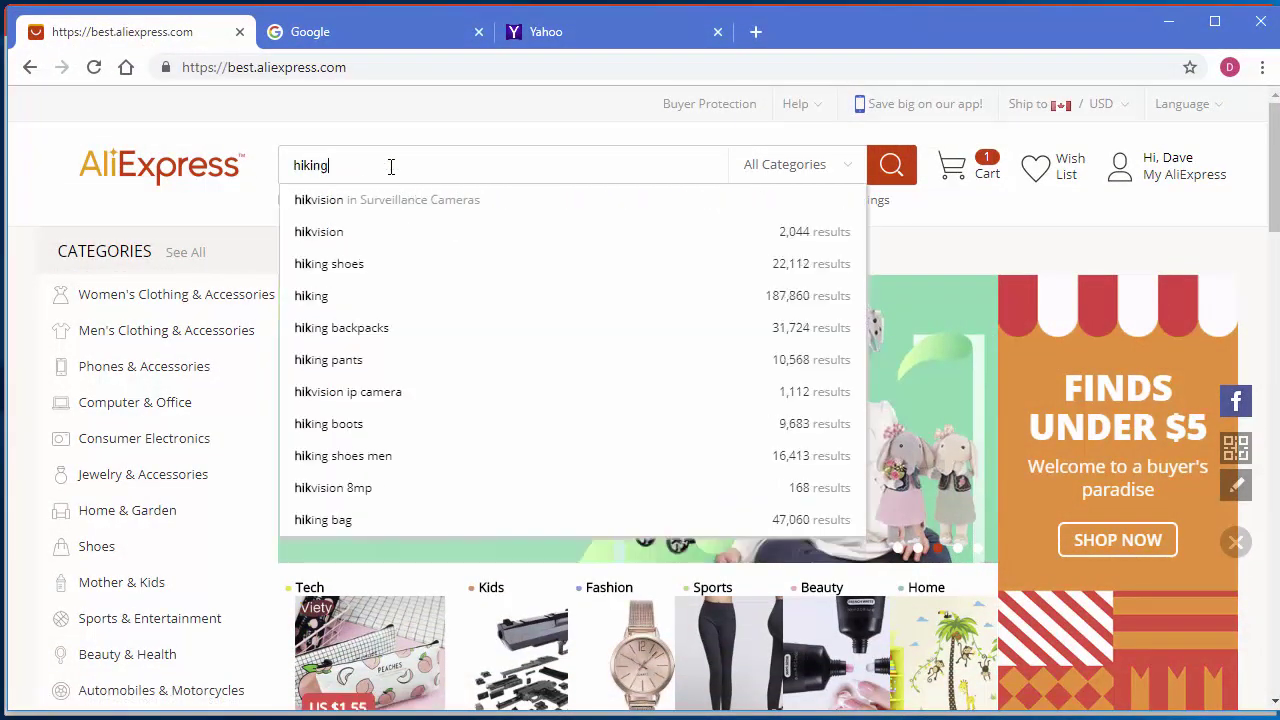
pyautogui.press('Return')
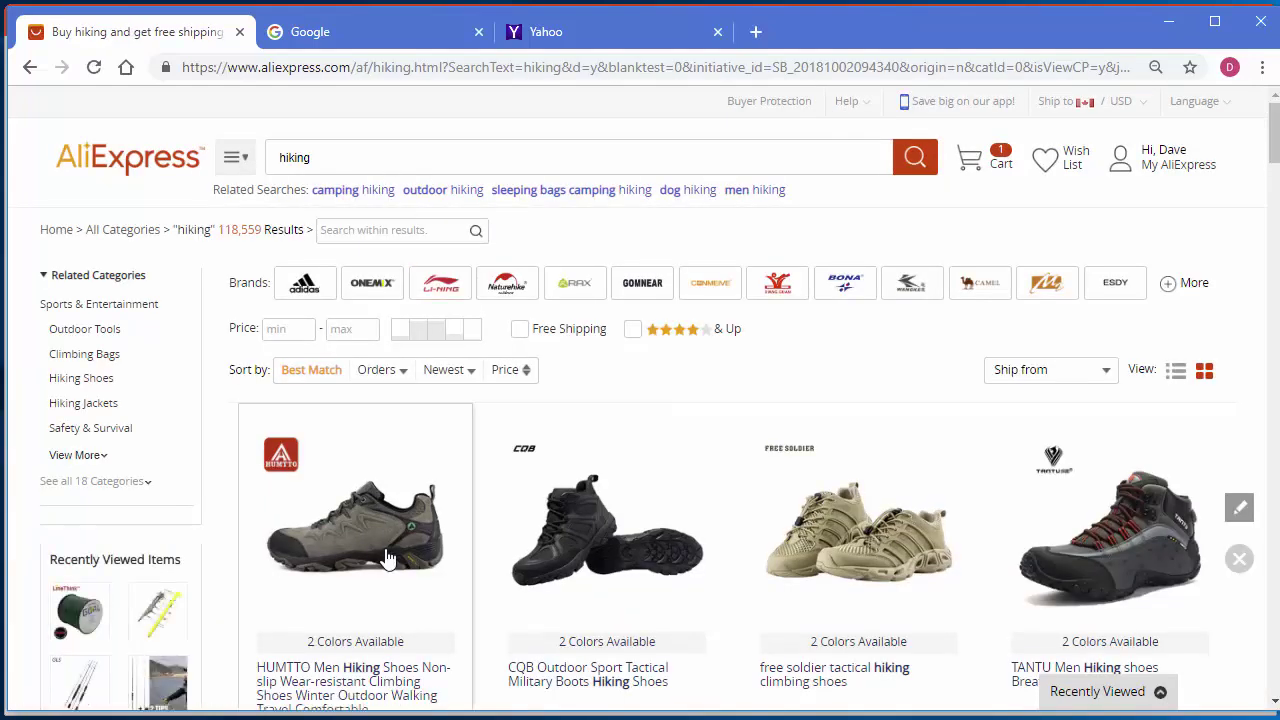
pyautogui.click(388, 558)
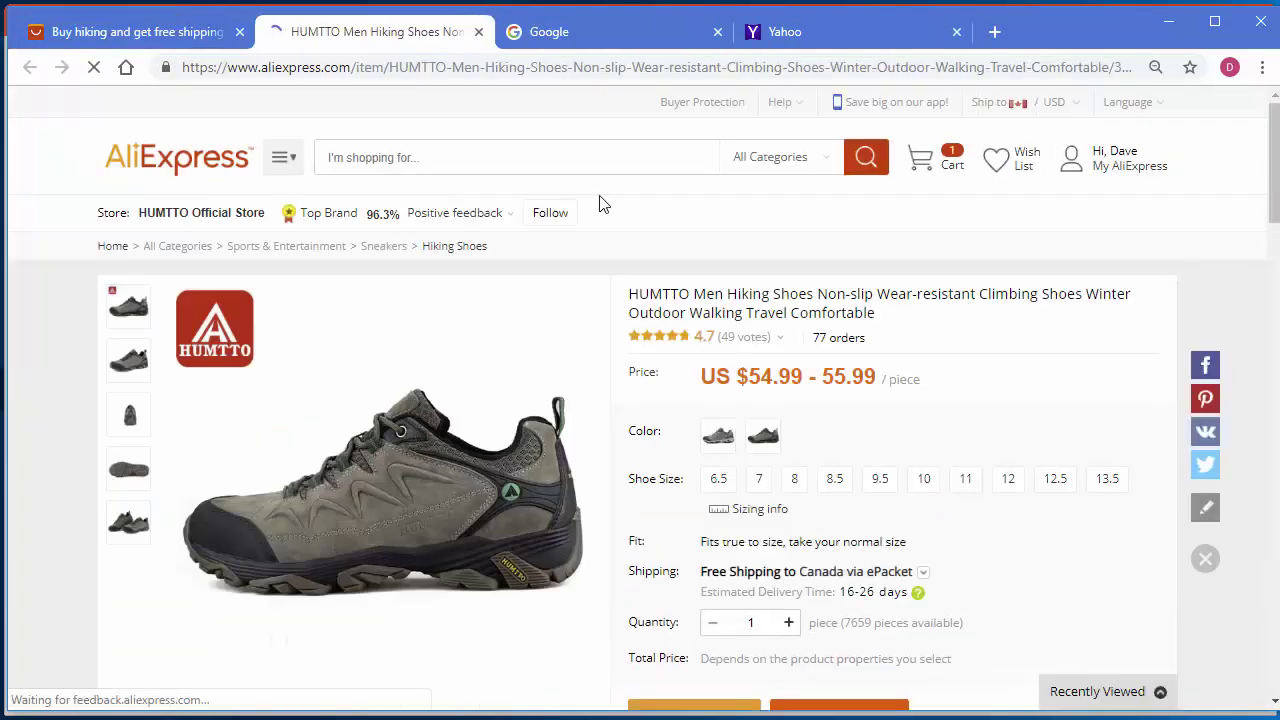
# Step: Copy the full address of the HUMTTO product page
pyautogui.click(470, 70)
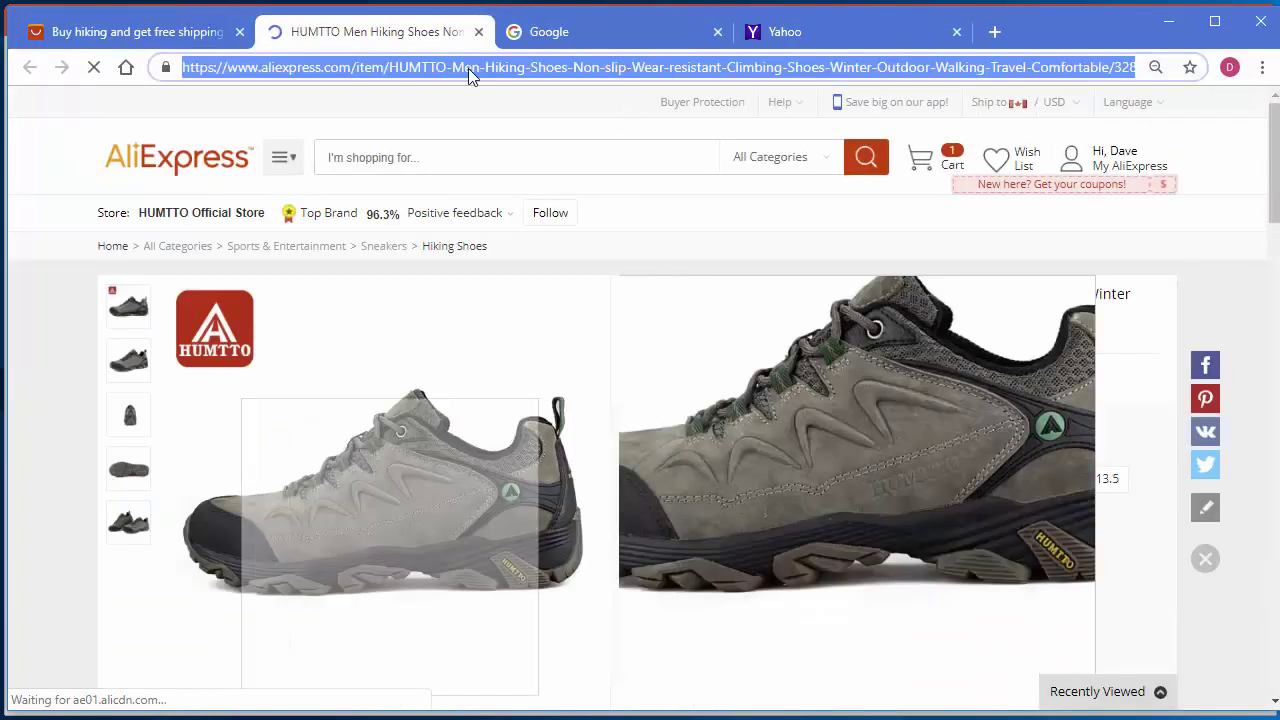
pyautogui.click(631, 68)
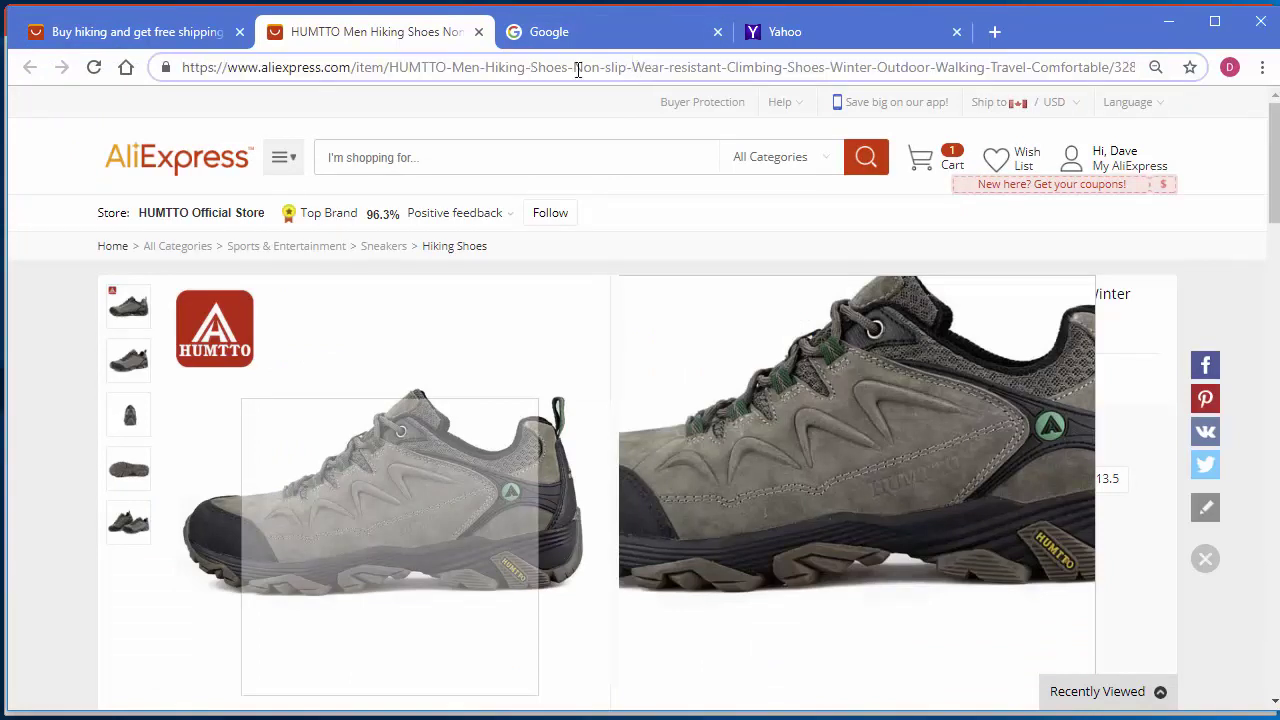
pyautogui.rightClick(617, 66)
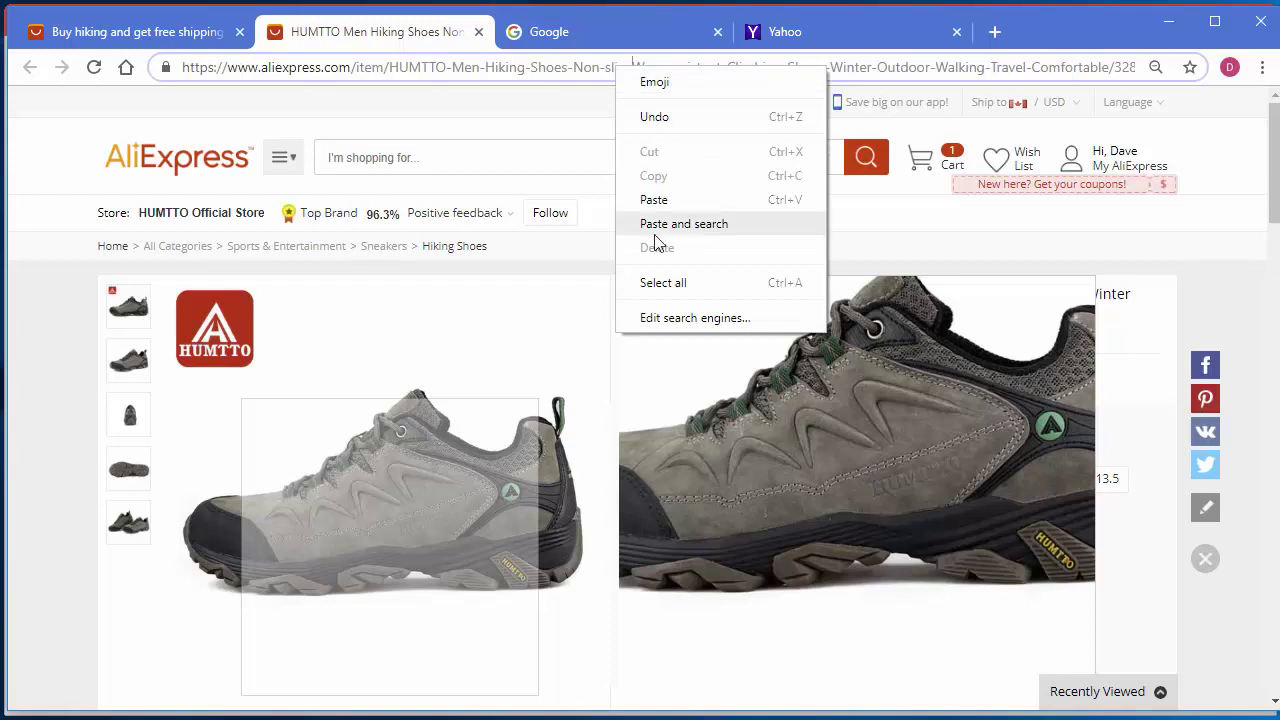
pyautogui.click(658, 281)
pyautogui.rightClick(605, 72)
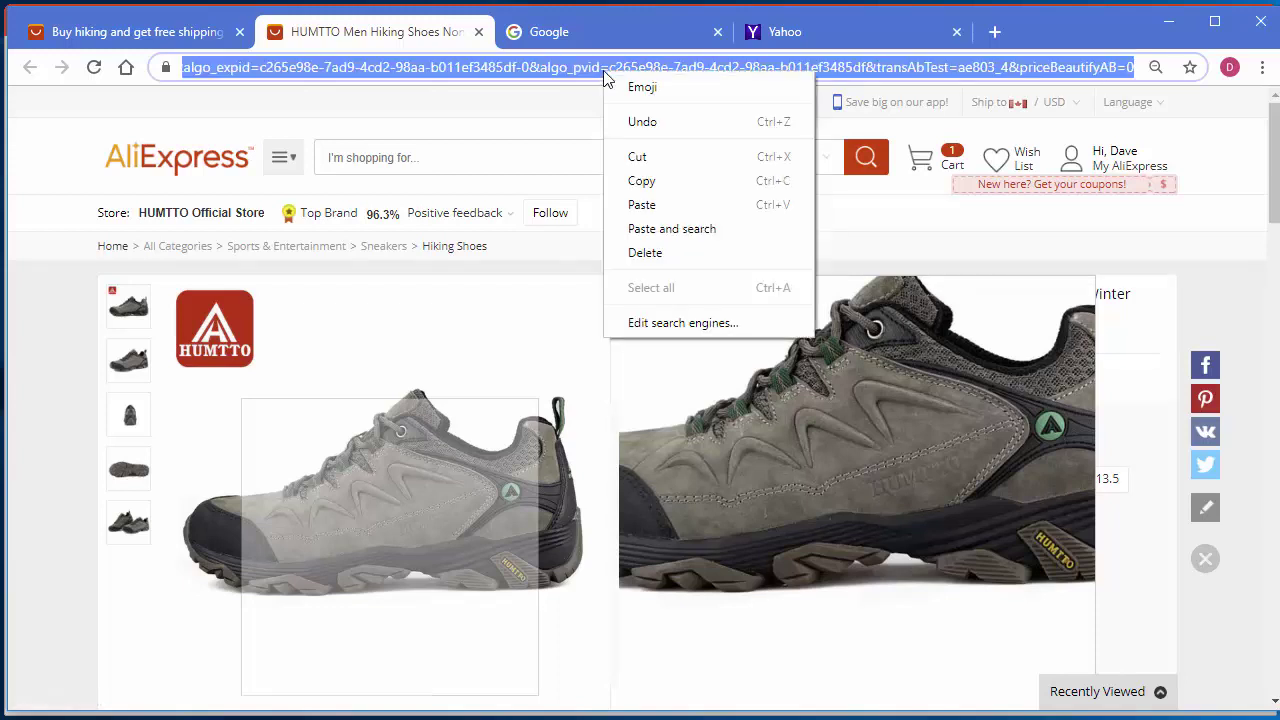
pyautogui.click(650, 180)
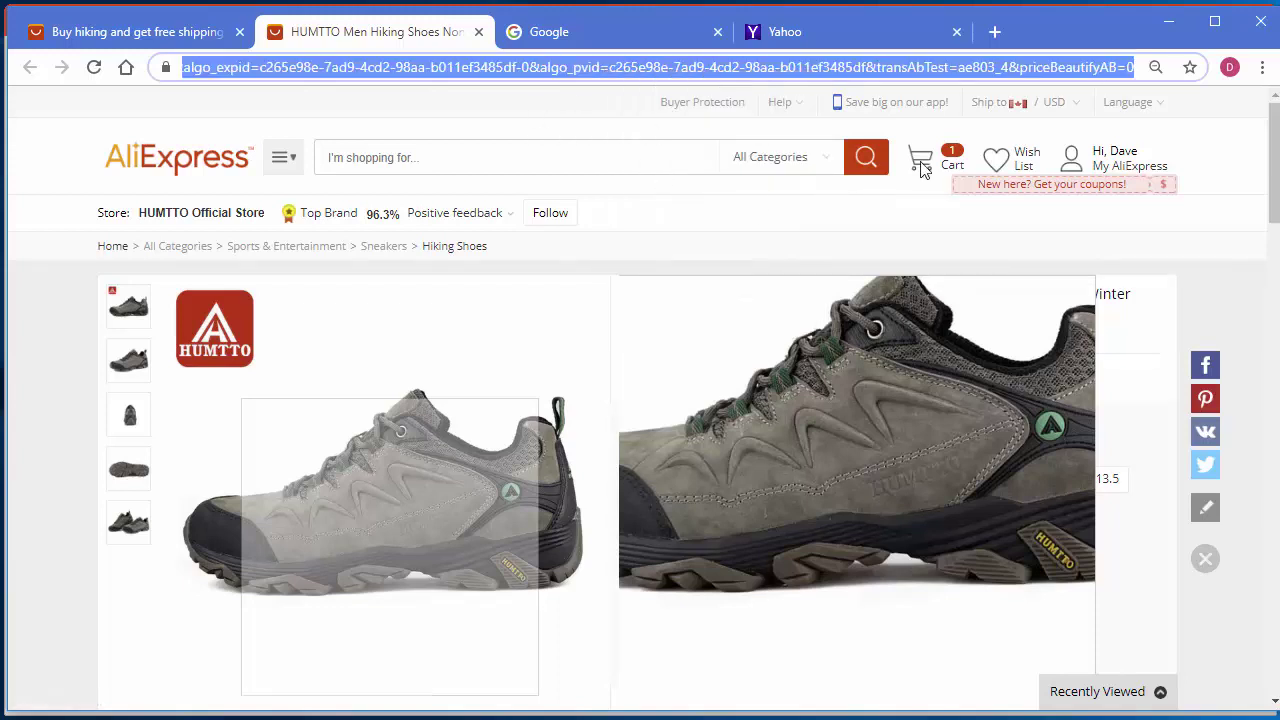
pyautogui.click(1165, 29)
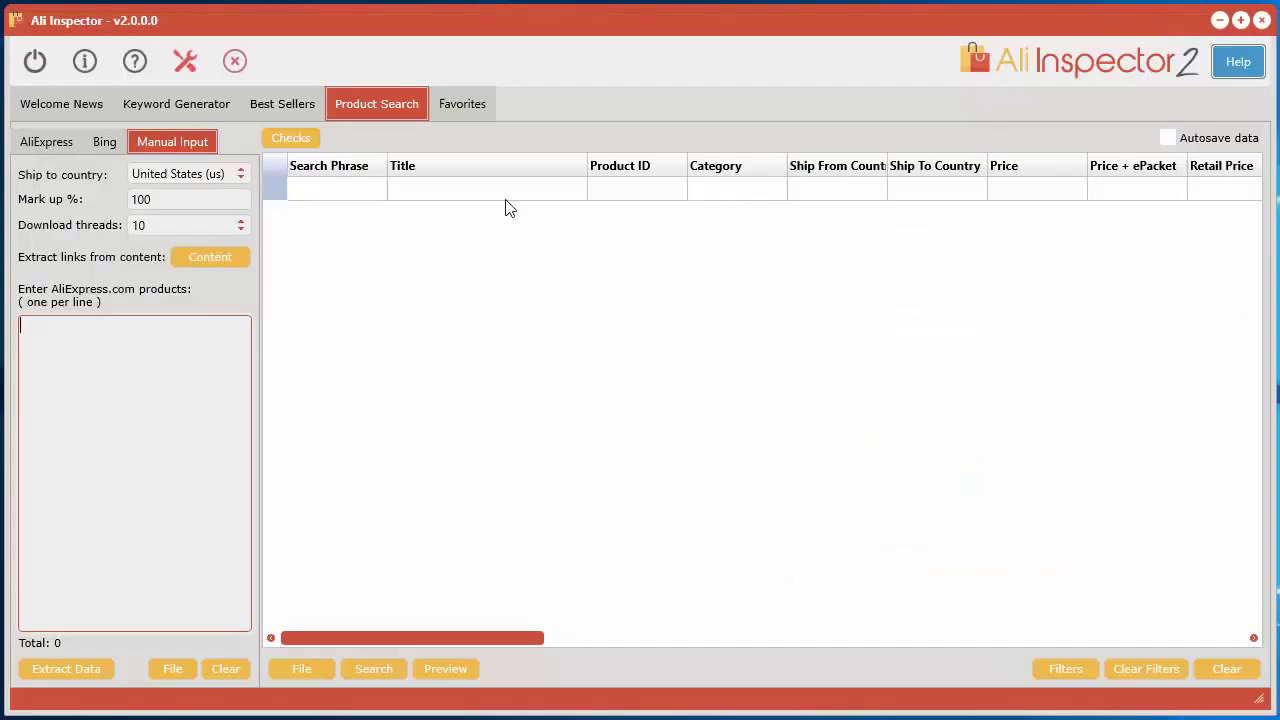
pyautogui.rightClick(90, 387)
pyautogui.click(137, 447)
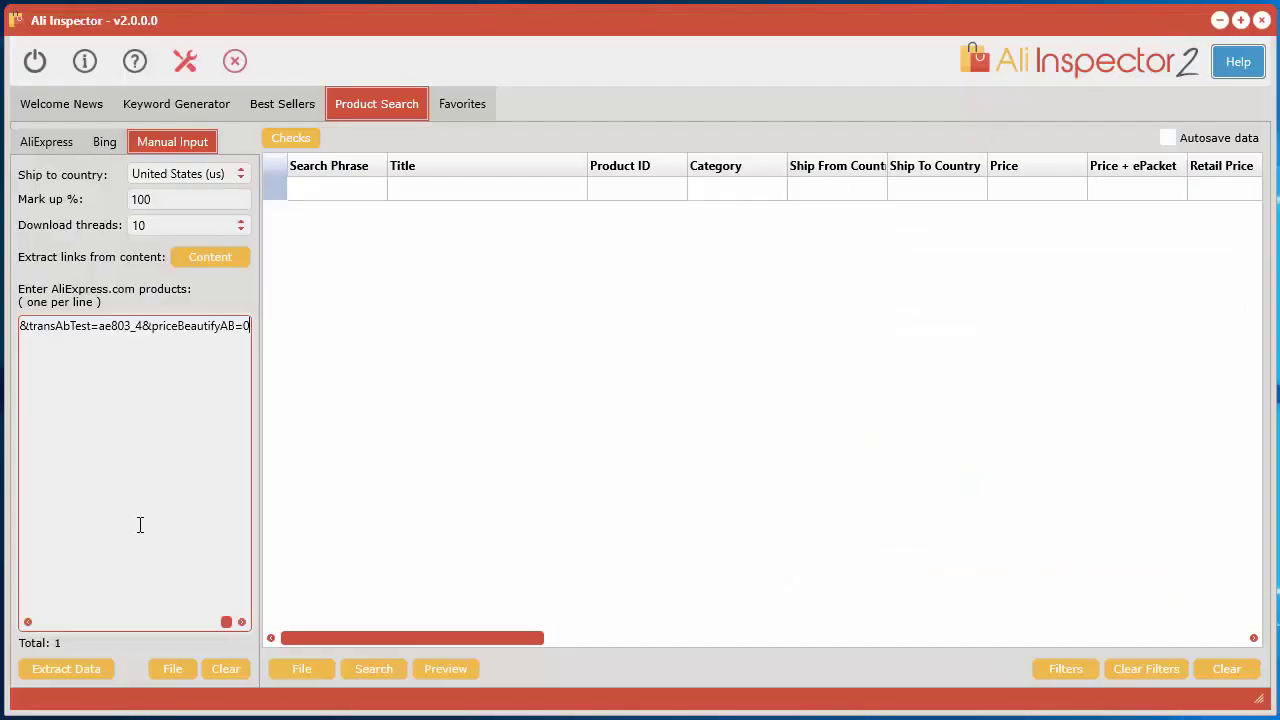
pyautogui.click(72, 668)
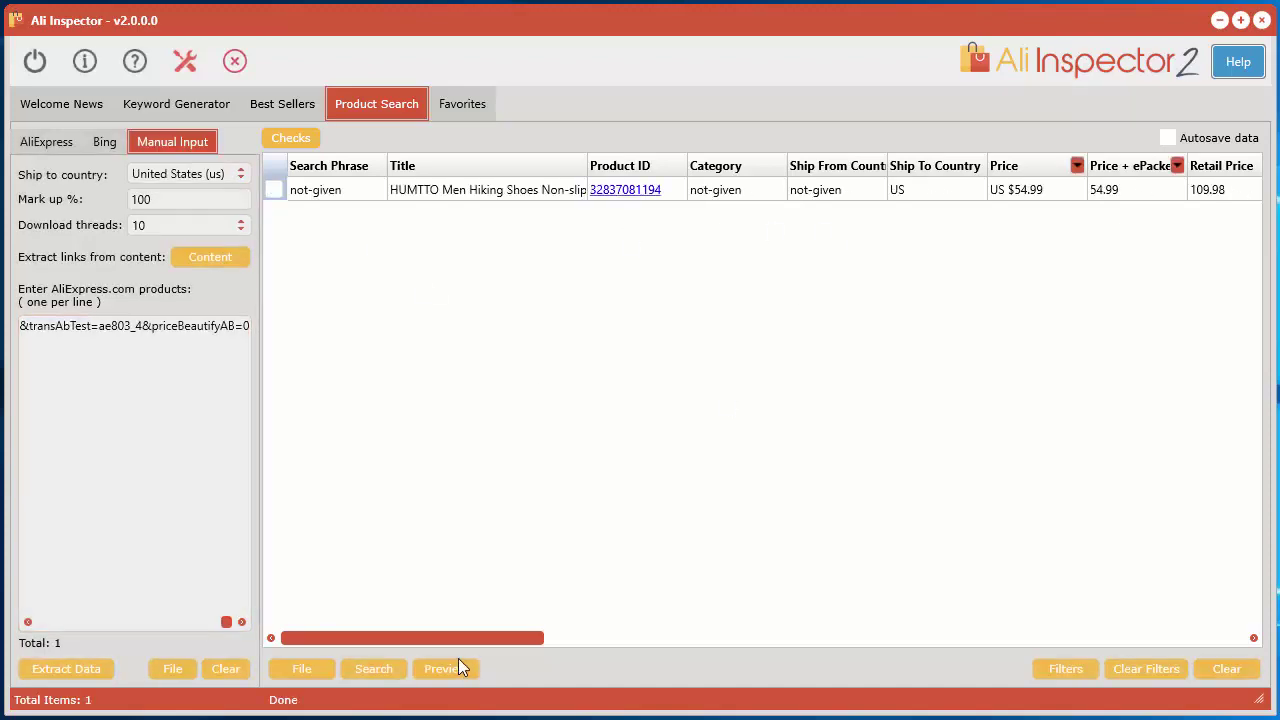
pyautogui.moveTo(460, 638); pyautogui.dragTo(374, 657)
pyautogui.click(226, 669)
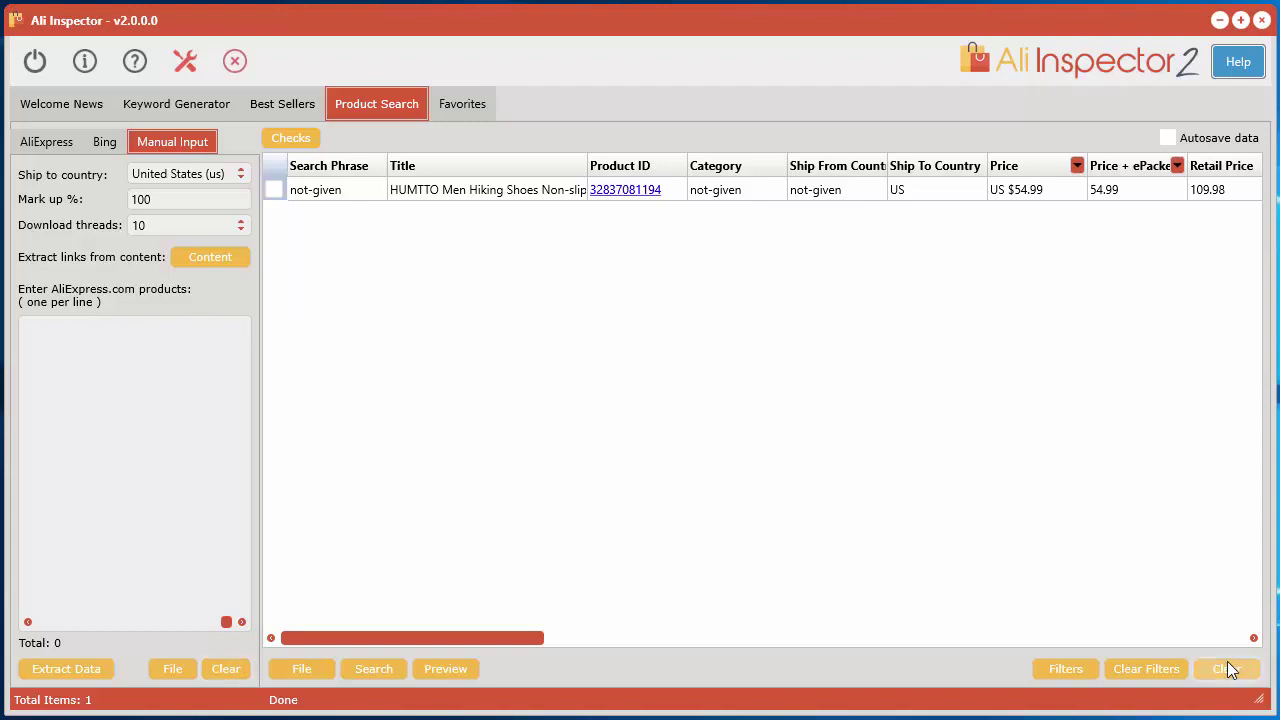
pyautogui.click(1226, 668)
pyautogui.click(700, 453)
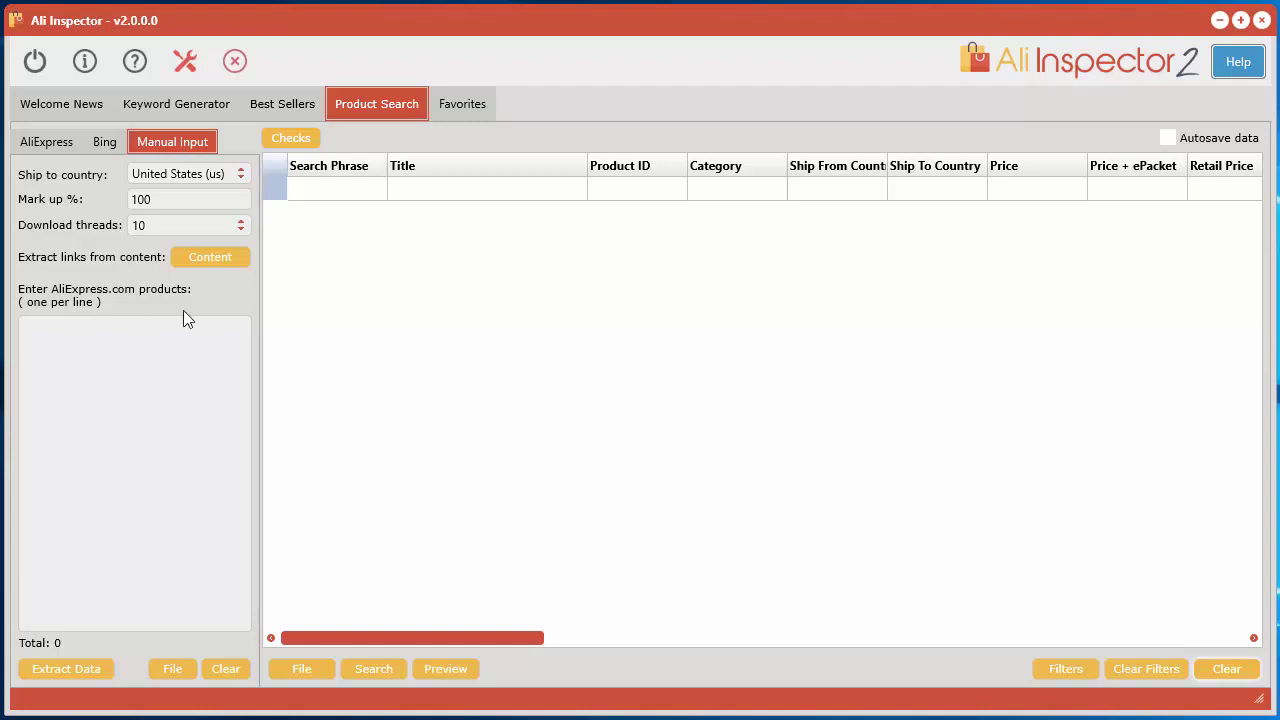
# Step: Open Ali Inspector's Extract Links from Content window and shift it slightly right
pyautogui.click(210, 264)
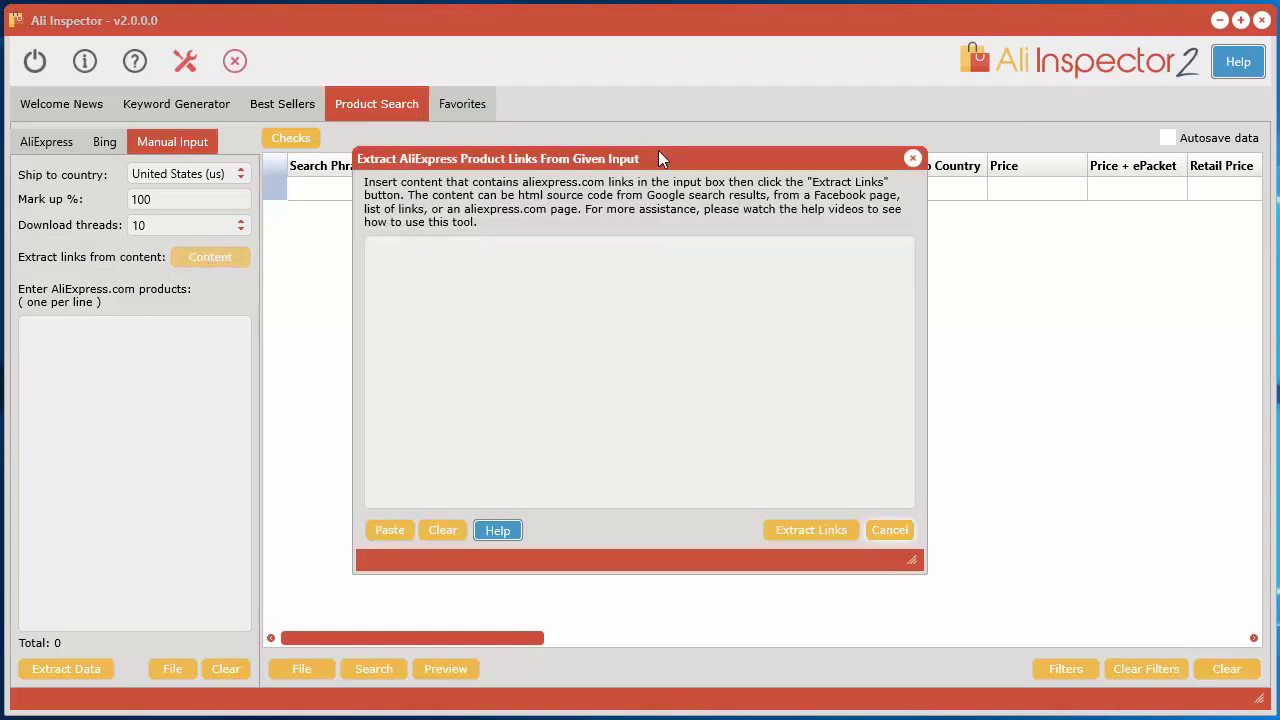
pyautogui.moveTo(659, 158)
pyautogui.mouseDown()
pyautogui.moveTo(685, 172)
pyautogui.moveTo(681, 156)
pyautogui.mouseUp()
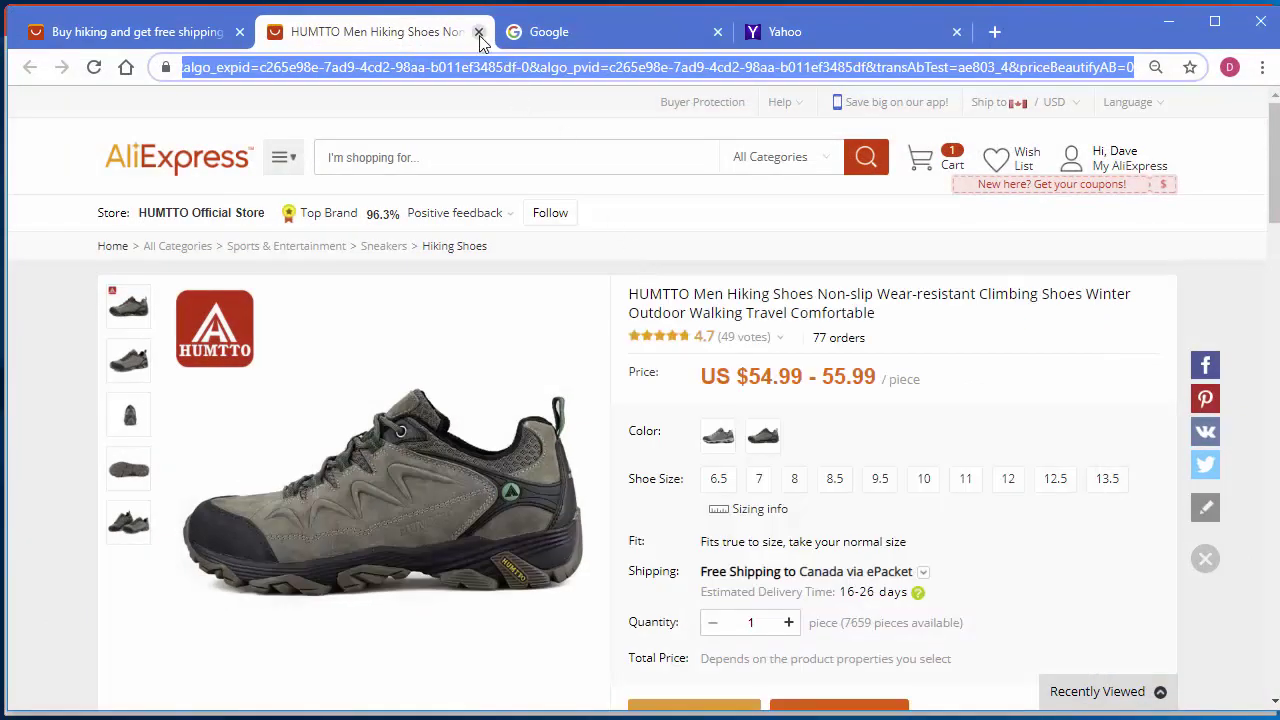
# Step: Close the HUMTTO product page and open AliExpress's Kids section in a new tab
pyautogui.click(479, 34)
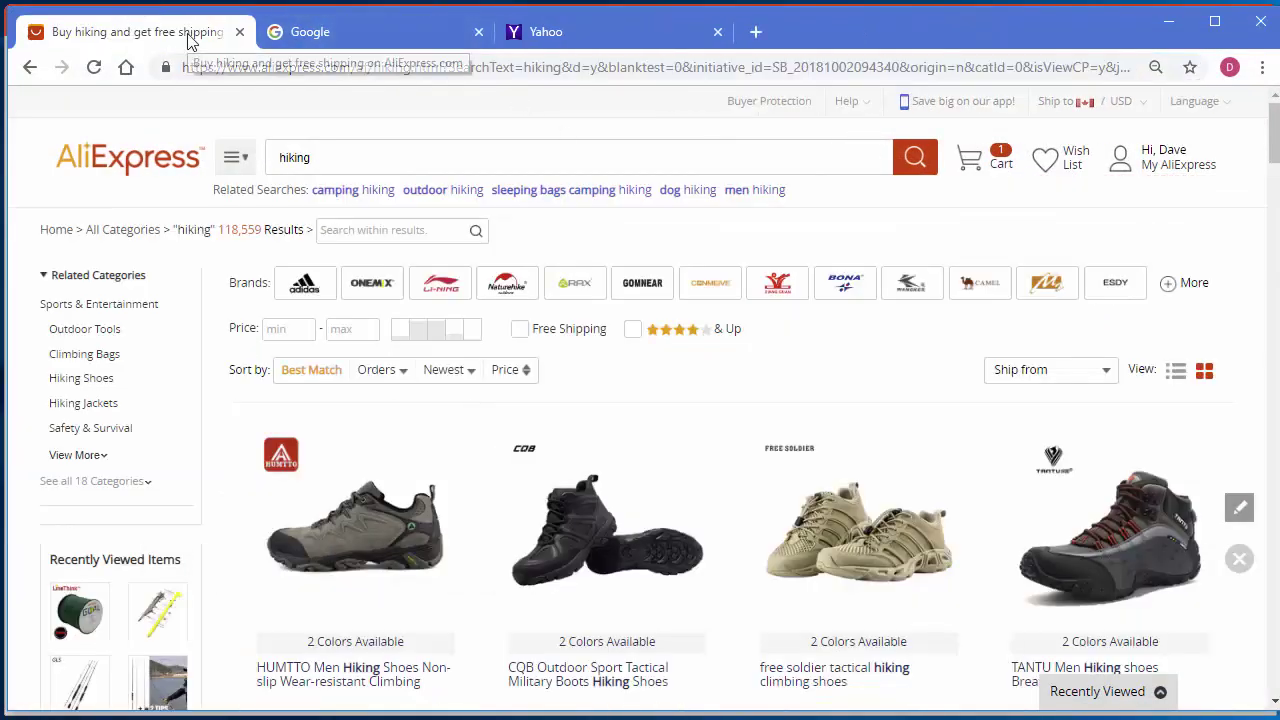
pyautogui.click(112, 156)
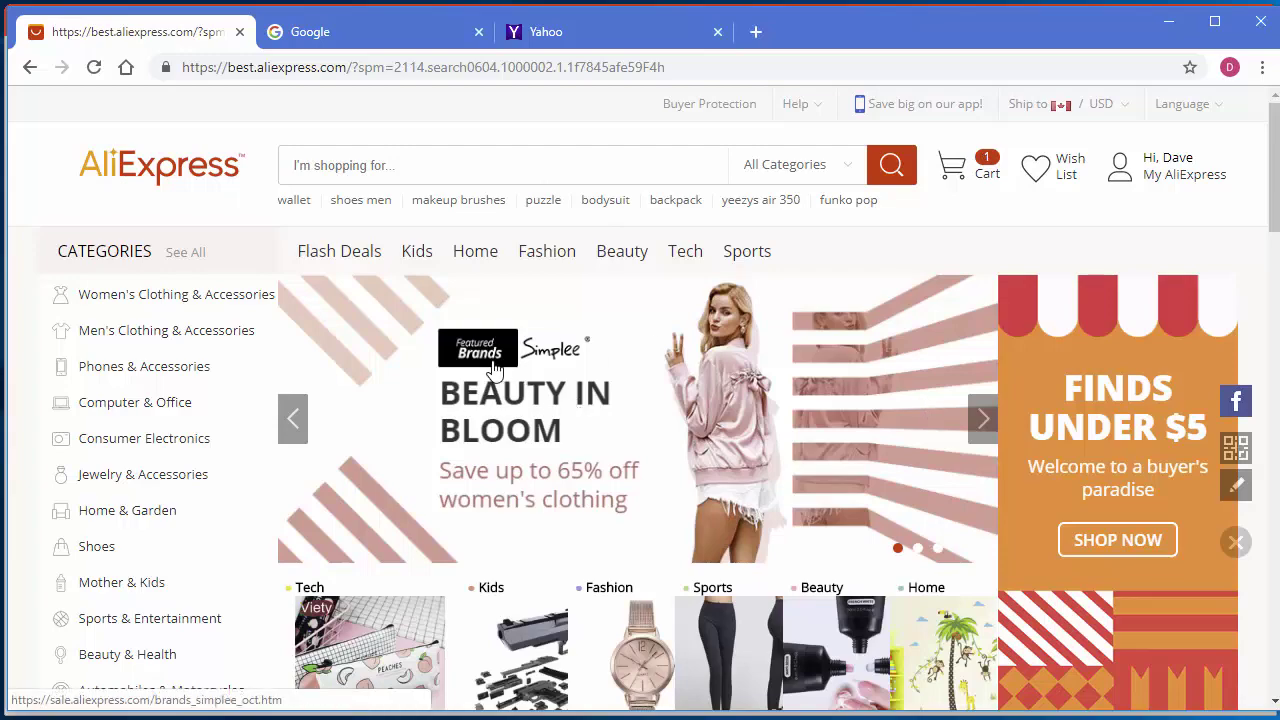
pyautogui.scroll(-5, 646, 471)
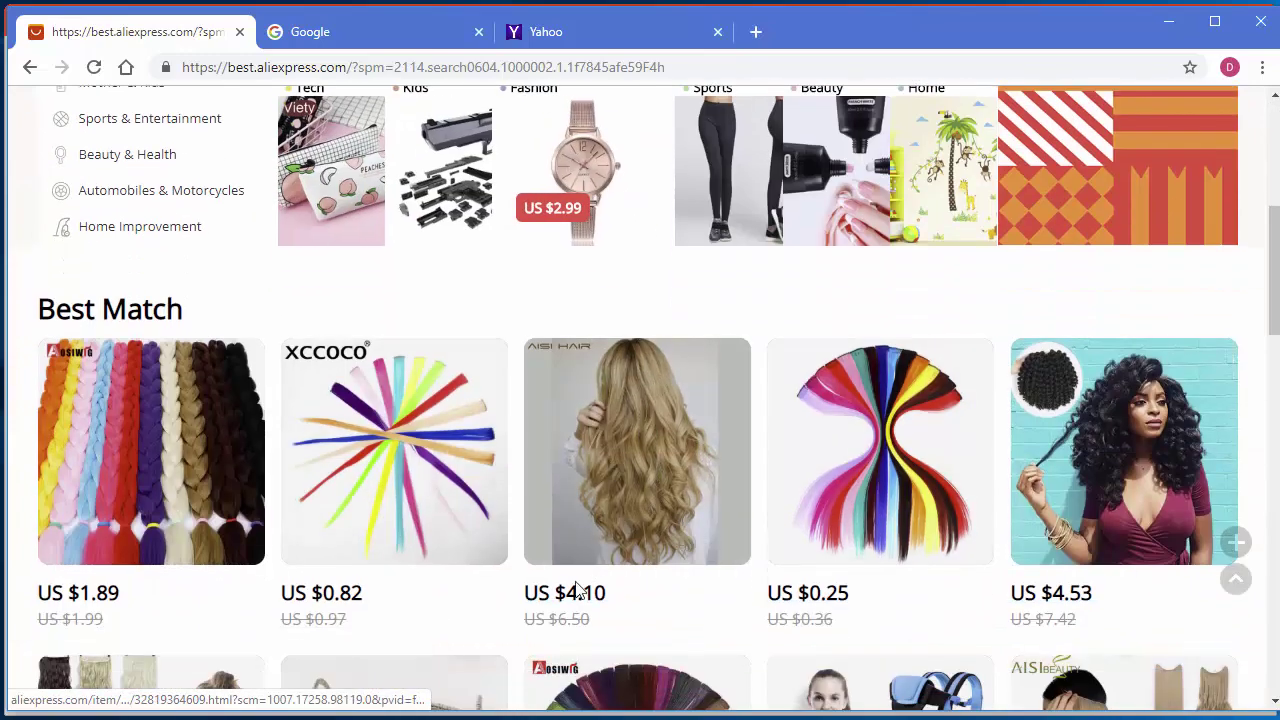
pyautogui.scroll(5, 525, 456)
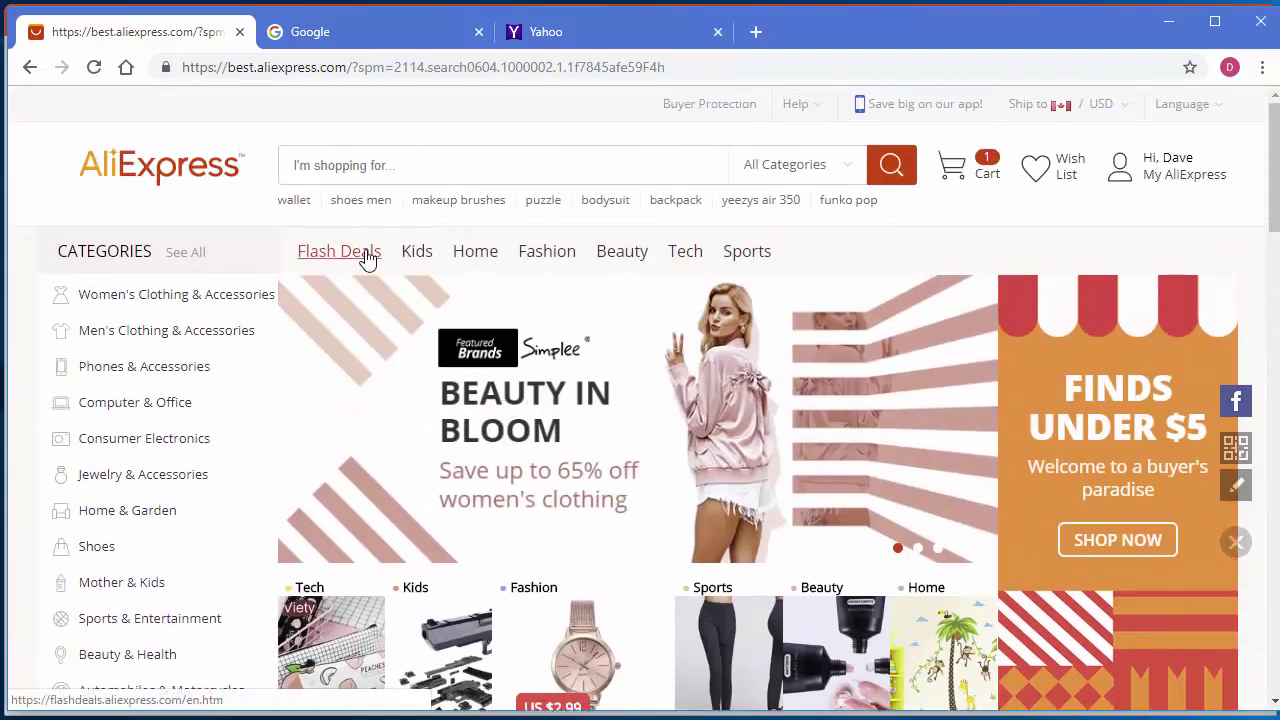
pyautogui.click(420, 252)
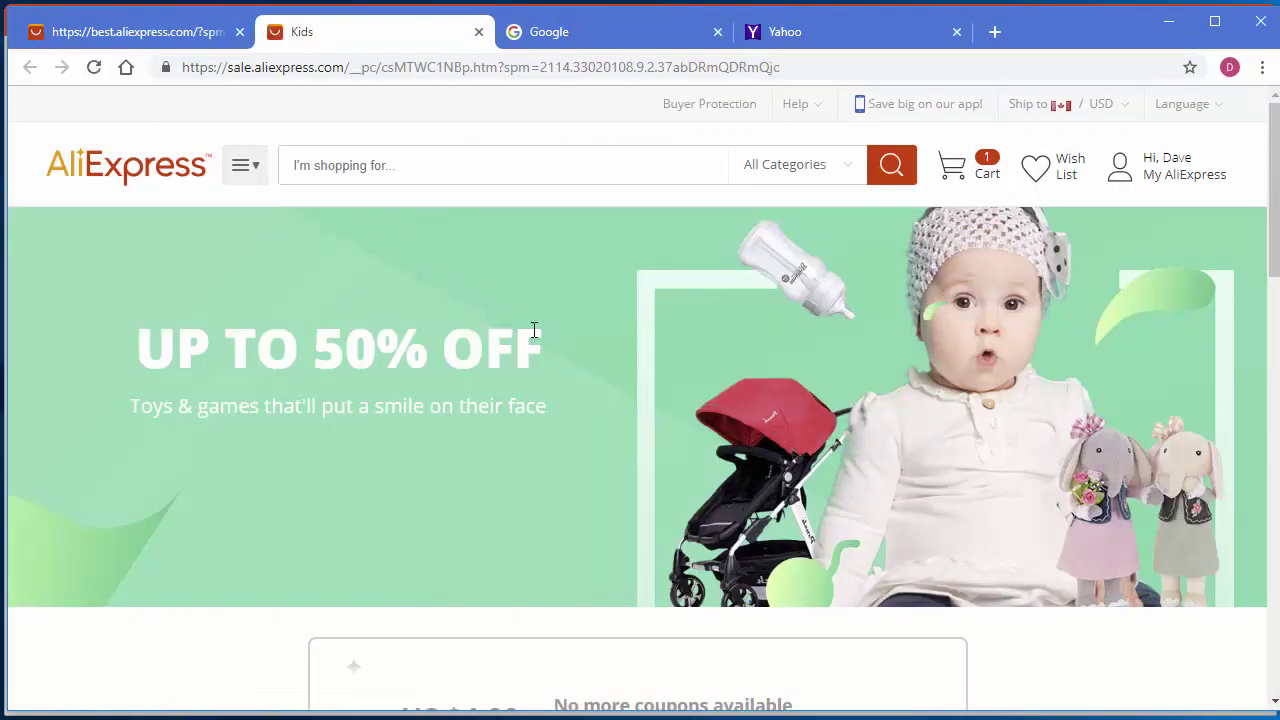
# Step: Scroll down the Kids Clothing grid until many more products load
pyautogui.scroll(-5, 580, 390)
pyautogui.scroll(-4, 840, 492)
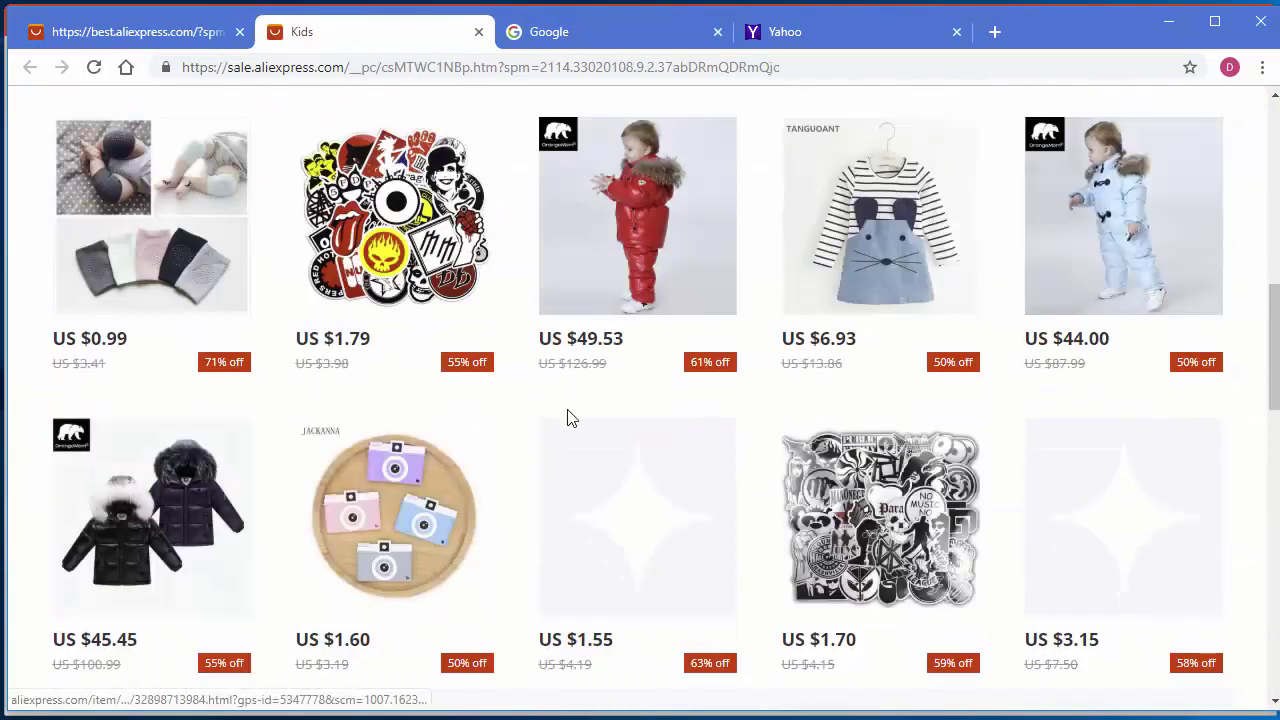
pyautogui.scroll(-3, 776, 430)
pyautogui.scroll(-3, 778, 452)
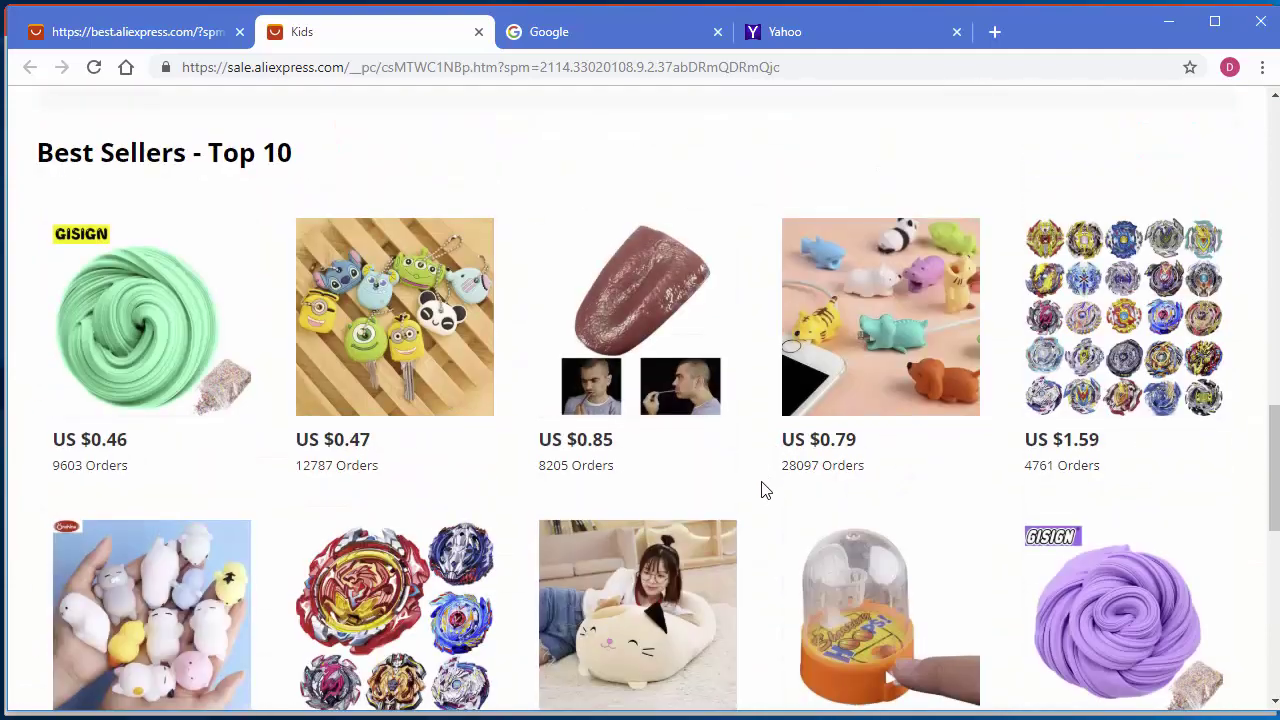
pyautogui.scroll(-7, 763, 486)
pyautogui.scroll(-15, 761, 489)
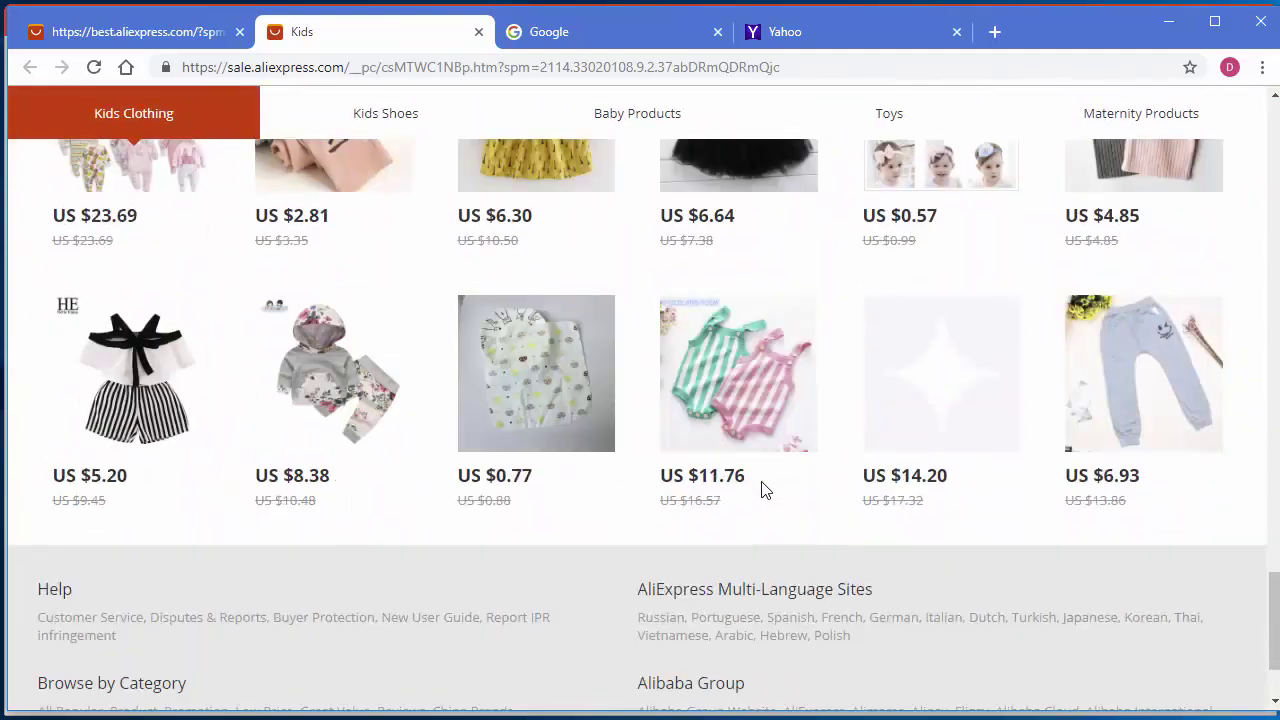
pyautogui.scroll(-7, 820, 434)
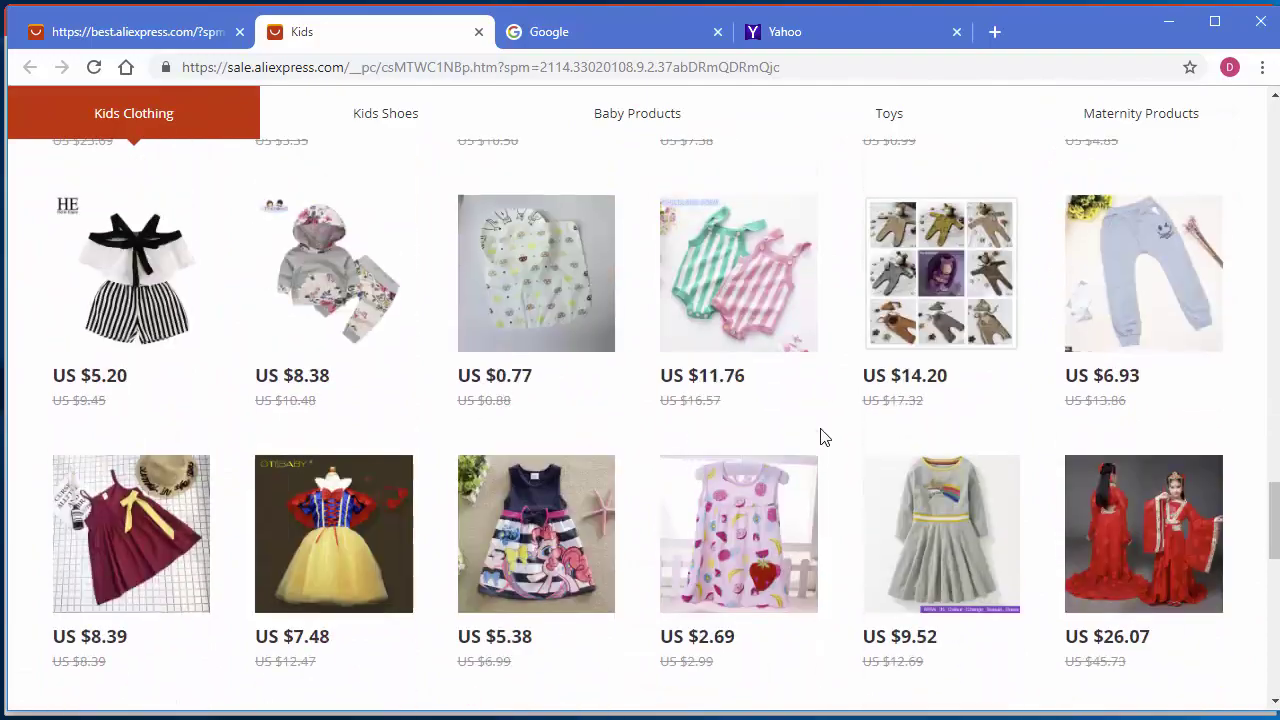
pyautogui.scroll(3, 790, 362)
pyautogui.scroll(3, 790, 362)
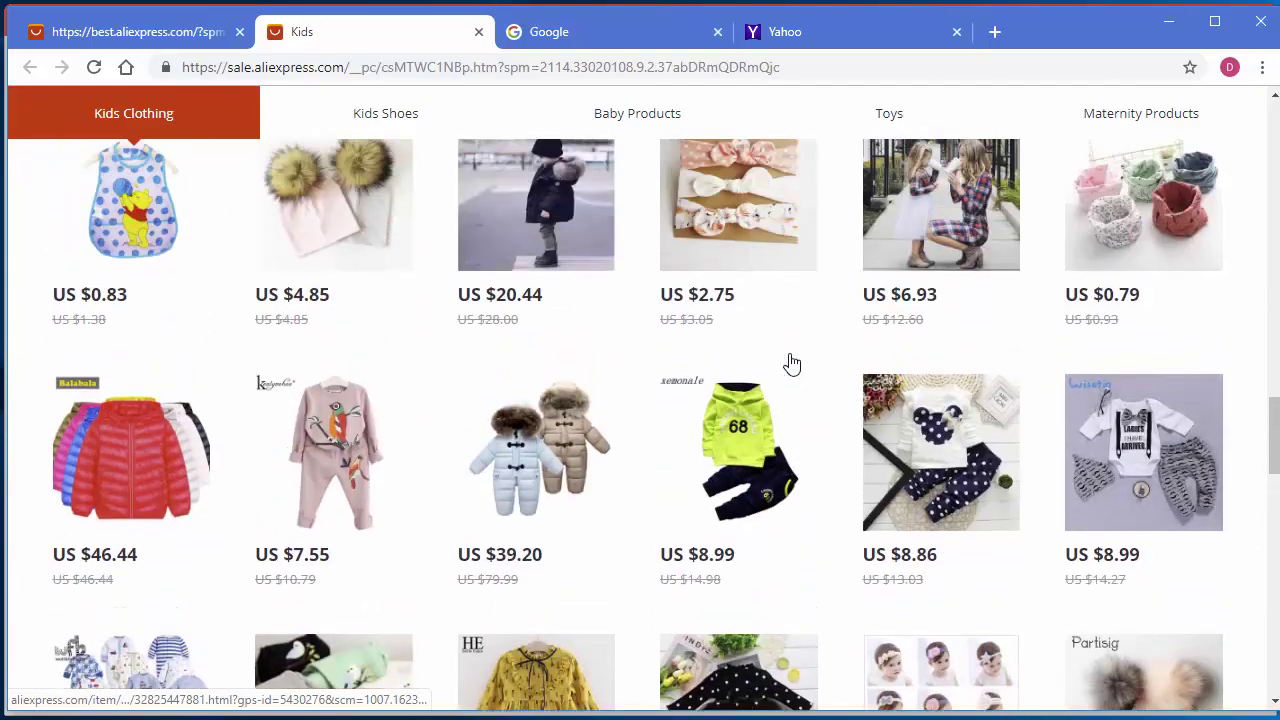
pyautogui.scroll(-3, 791, 363)
pyautogui.scroll(-6, 790, 362)
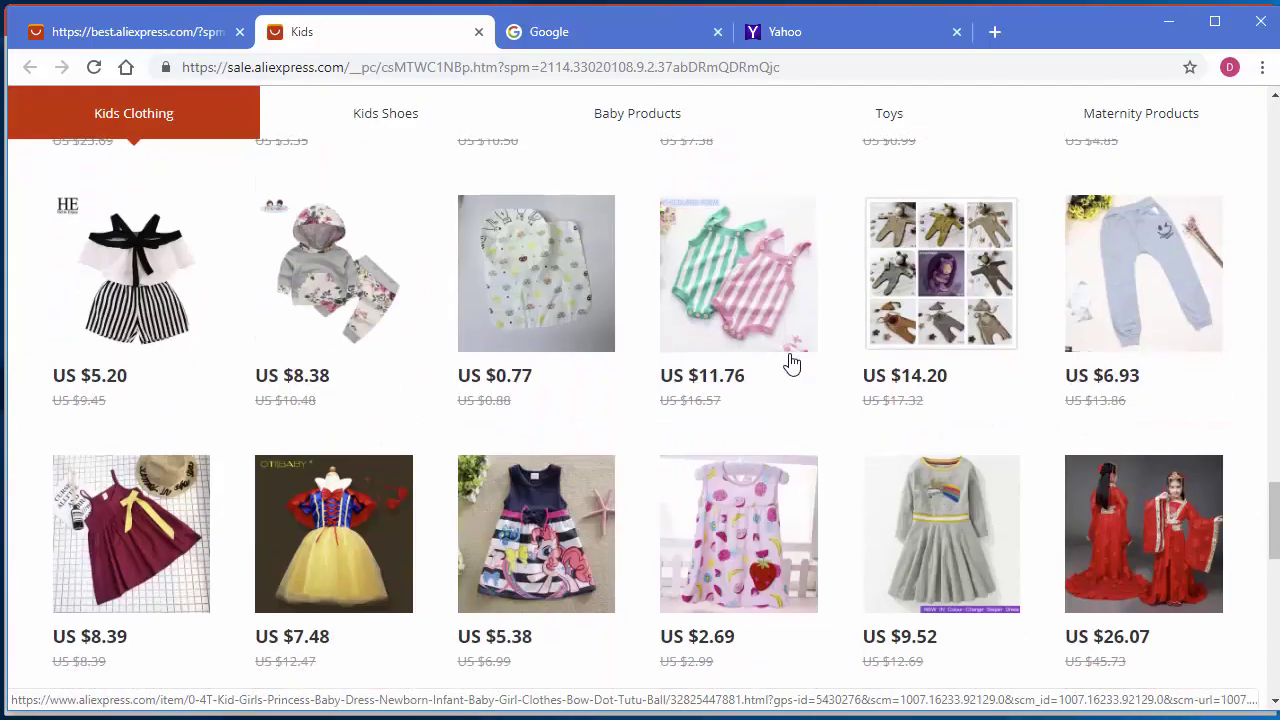
pyautogui.scroll(-3, 808, 384)
pyautogui.scroll(-5, 808, 384)
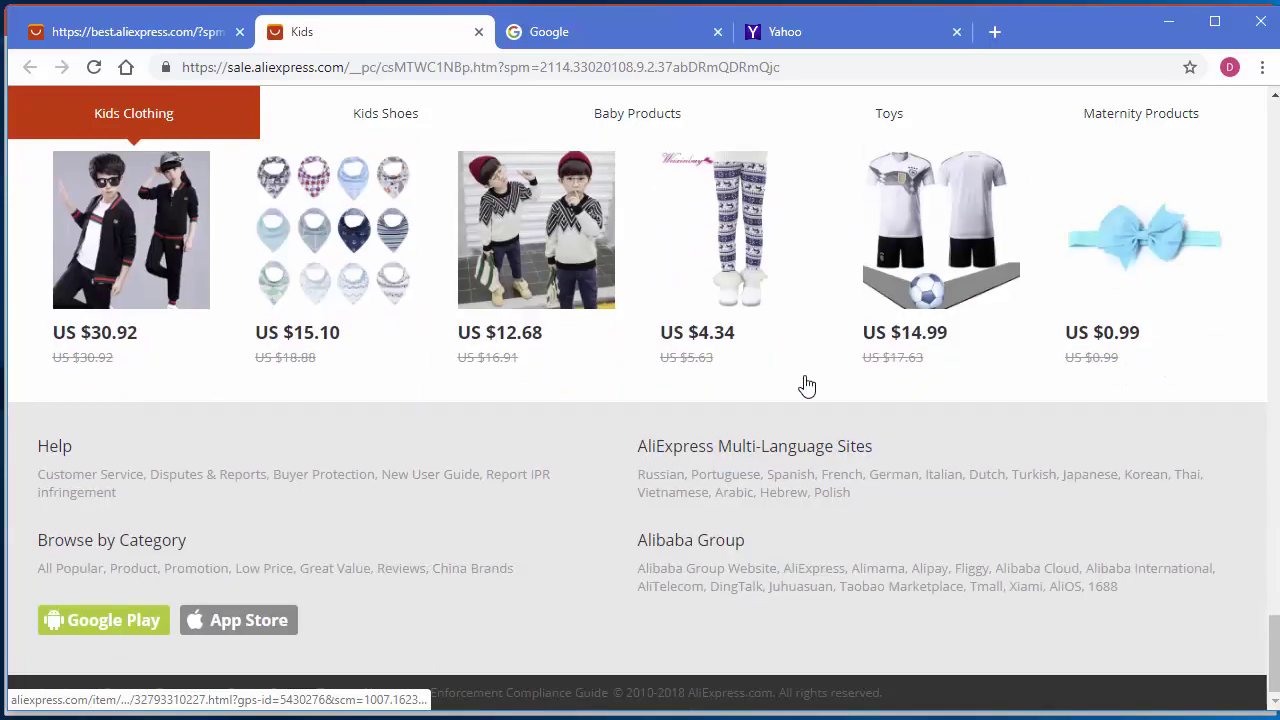
pyautogui.scroll(-5, 808, 384)
pyautogui.scroll(-11, 808, 387)
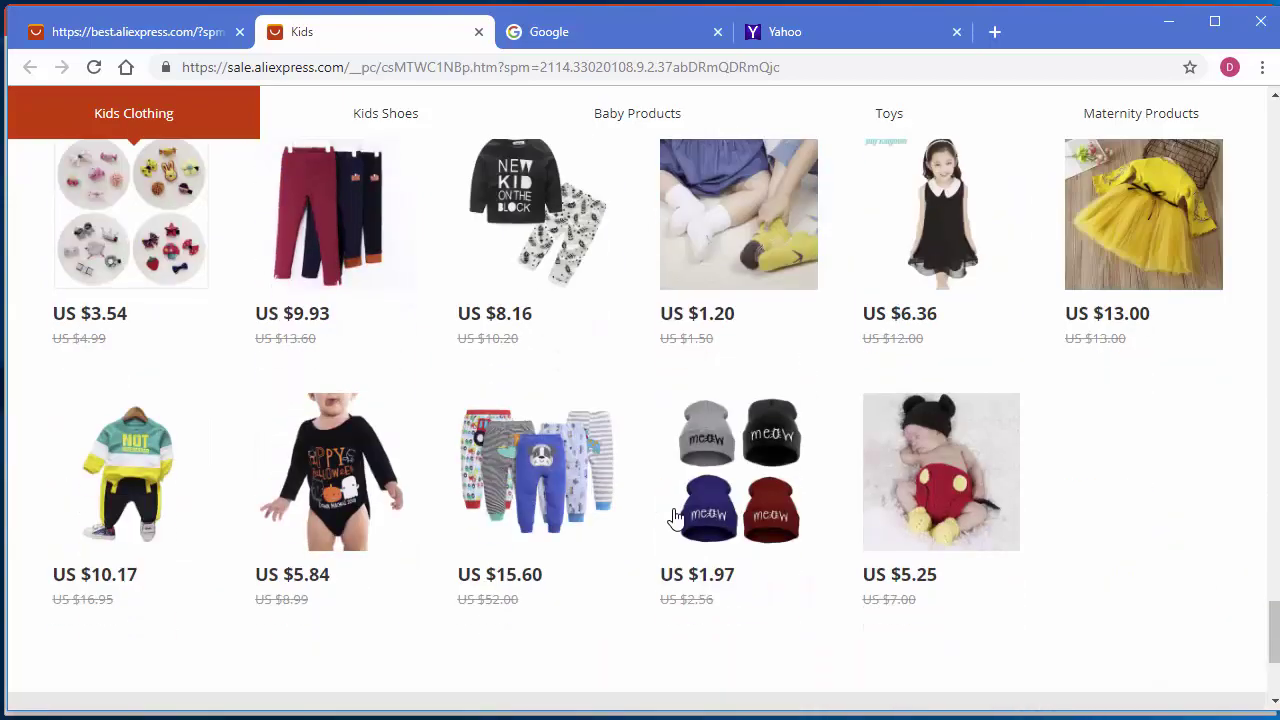
pyautogui.scroll(-4, 757, 420)
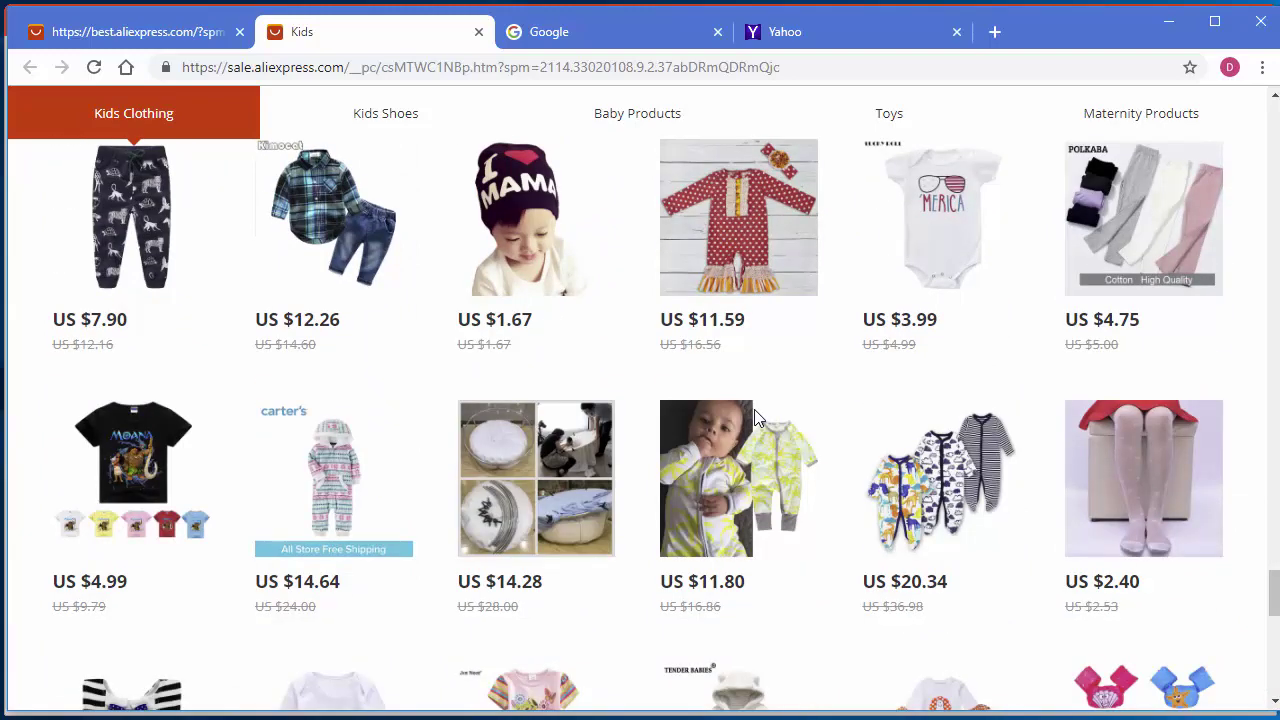
pyautogui.scroll(-12, 756, 418)
pyautogui.scroll(-10, 754, 418)
pyautogui.scroll(-10, 754, 410)
pyautogui.scroll(-10, 755, 410)
pyautogui.scroll(-10, 755, 418)
pyautogui.scroll(-10, 754, 418)
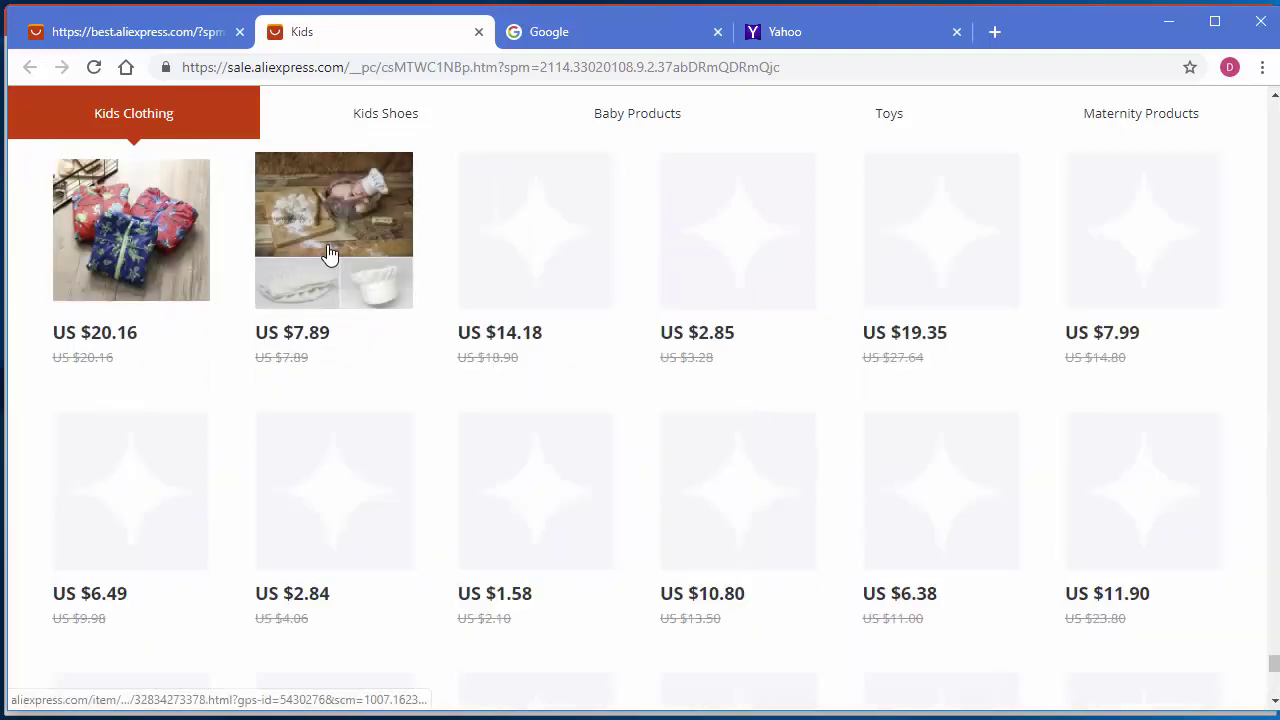
pyautogui.scroll(3, 435, 322)
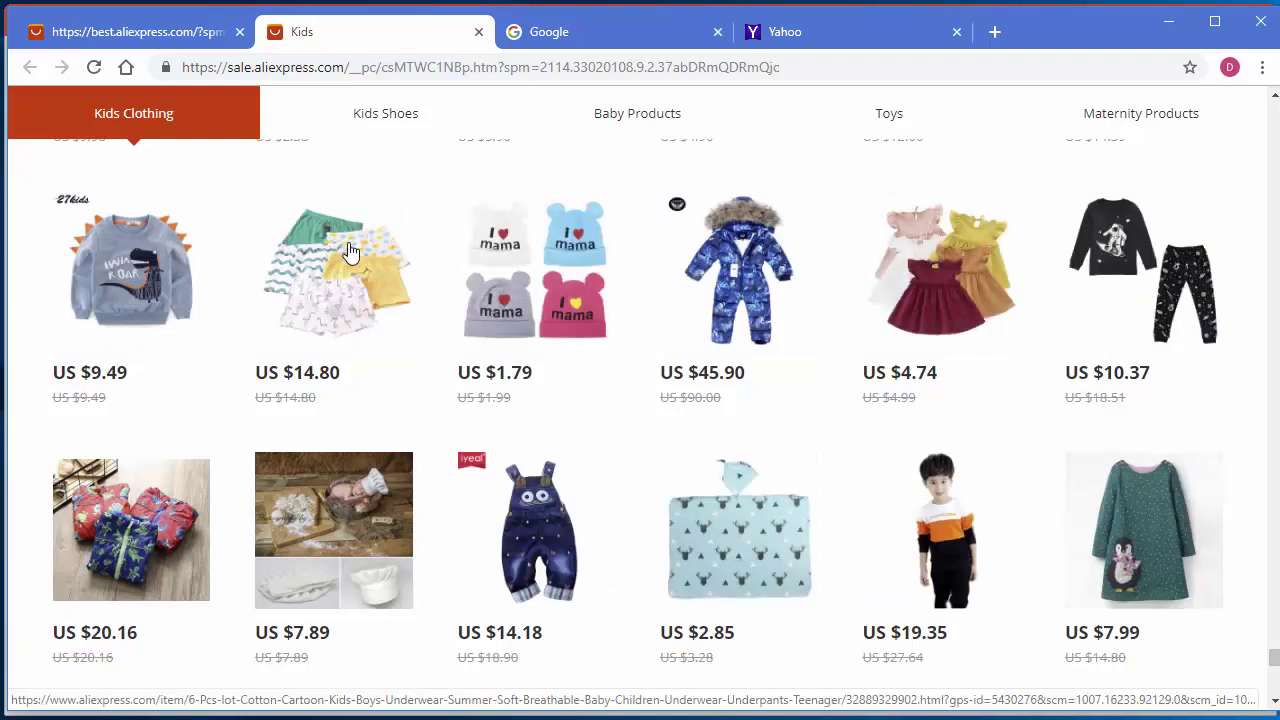
# Step: Open Chrome's developer tools on the hat product image of the Kids page
pyautogui.rightClick(350, 252)
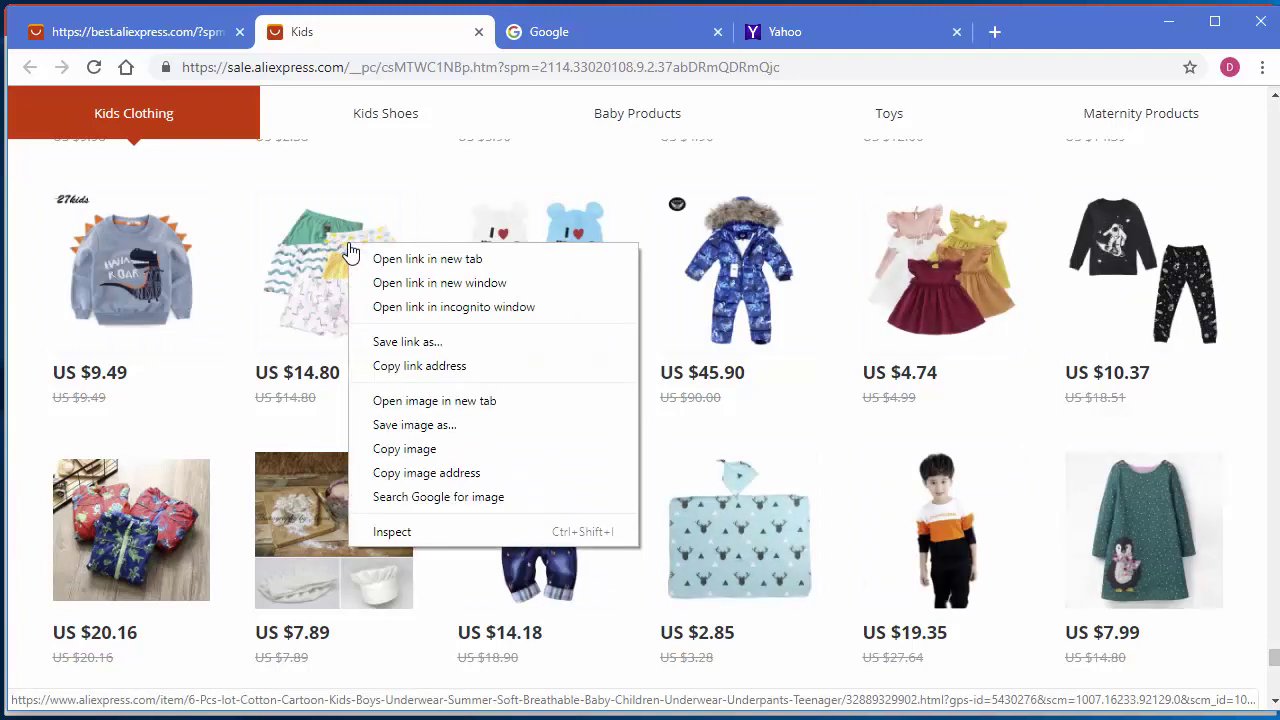
pyautogui.click(392, 532)
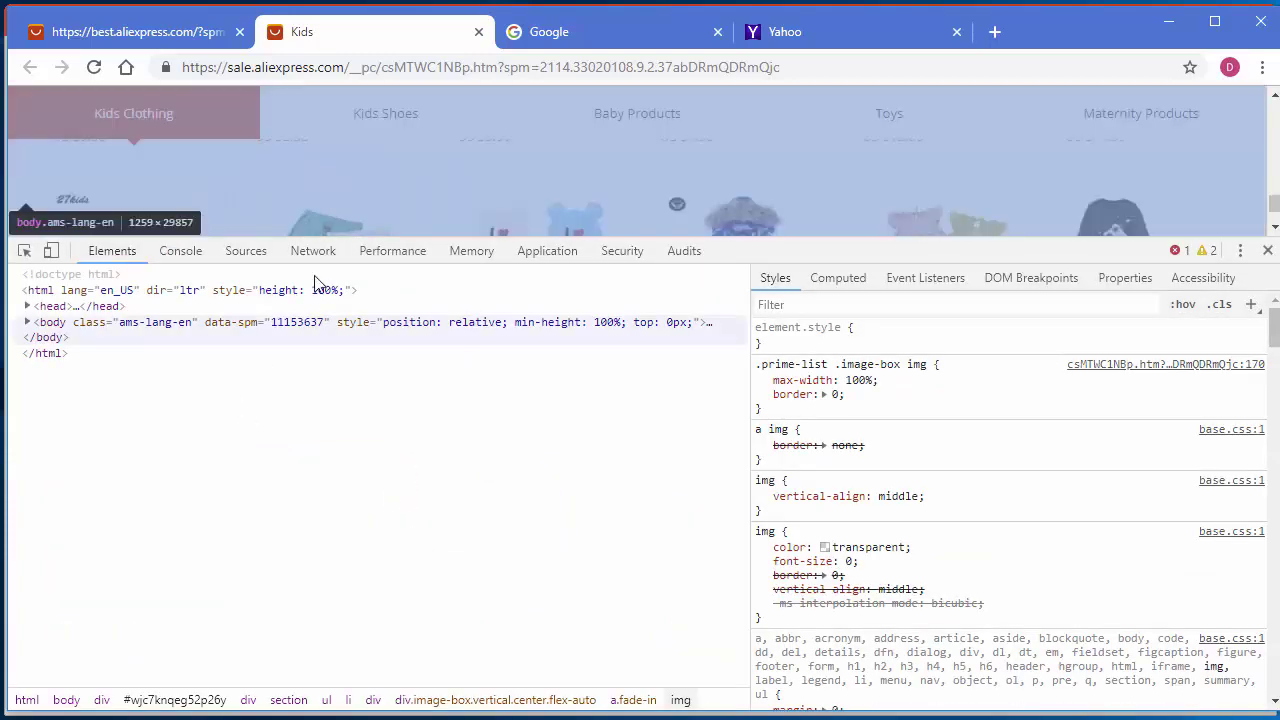
pyautogui.click(28, 322)
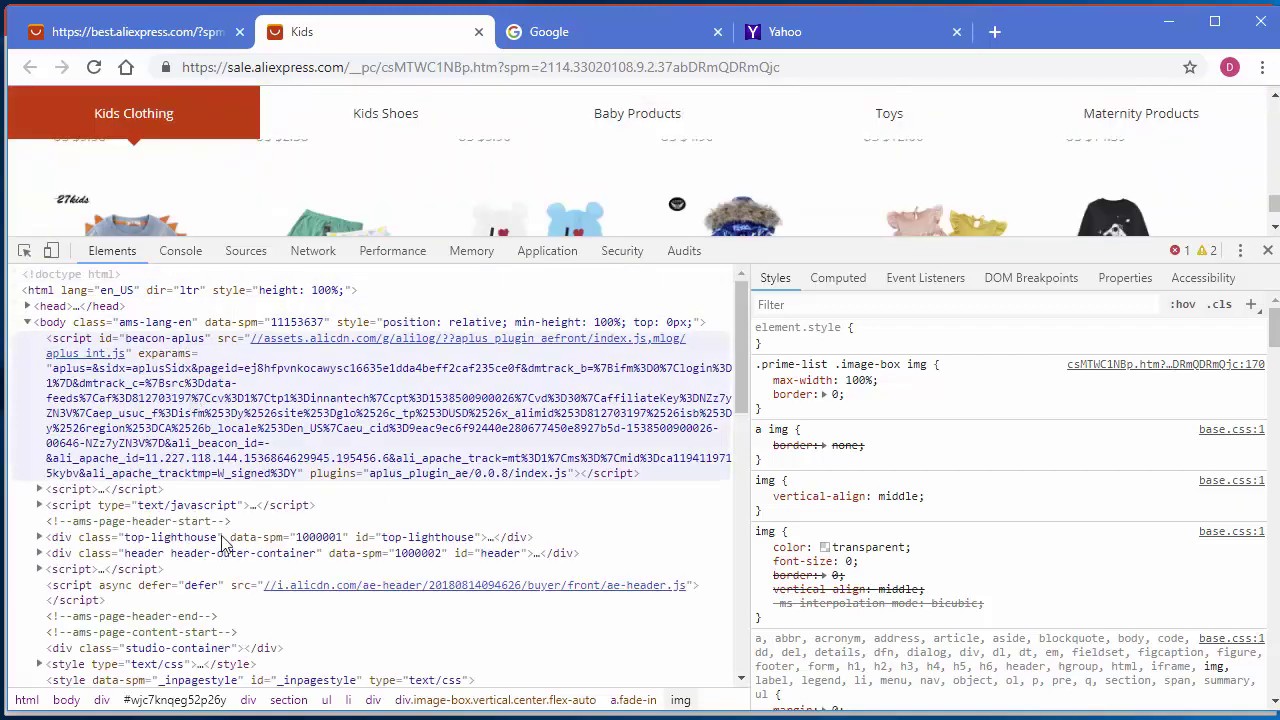
pyautogui.scroll(-15, 252, 500)
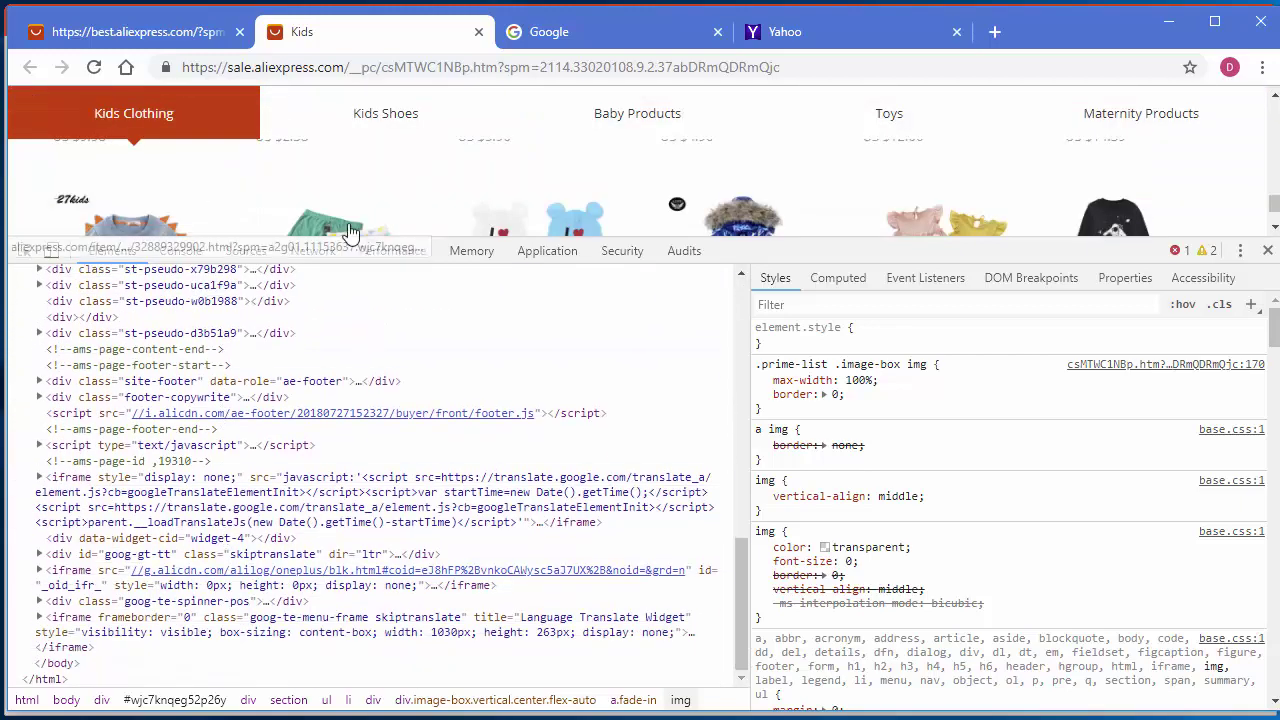
pyautogui.scroll(-1, 428, 206)
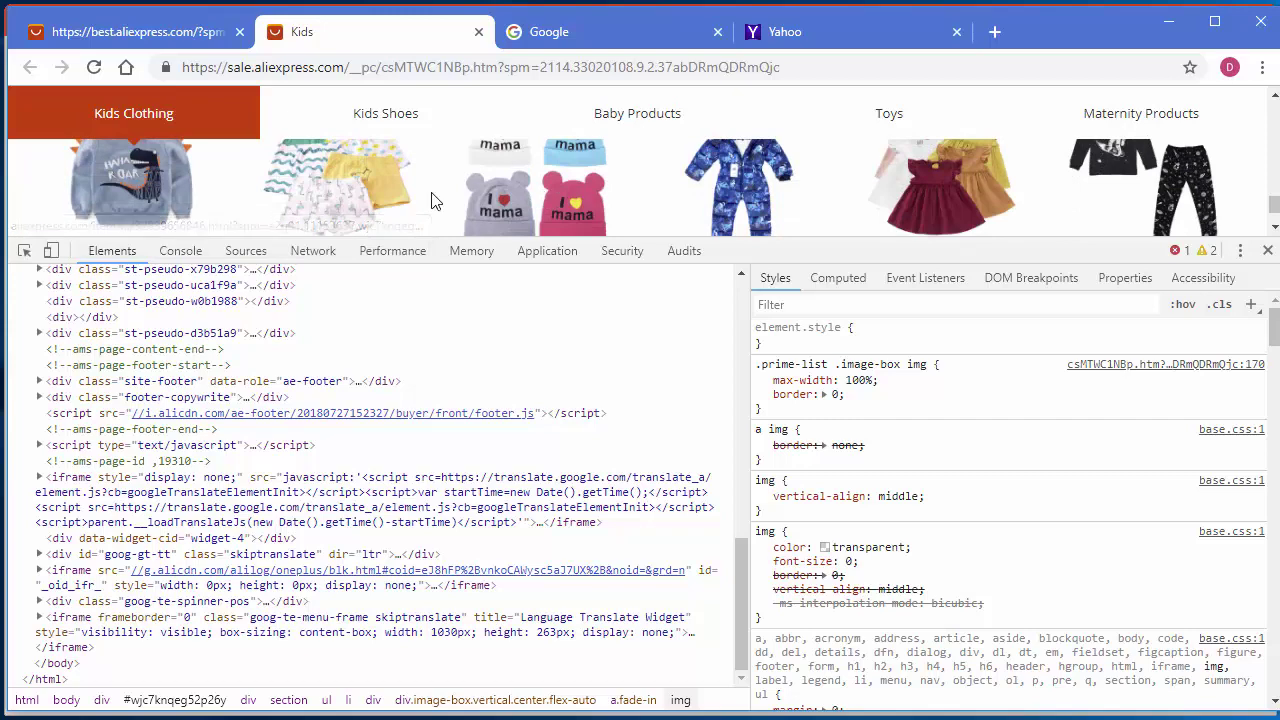
pyautogui.rightClick(452, 196)
pyautogui.click(484, 424)
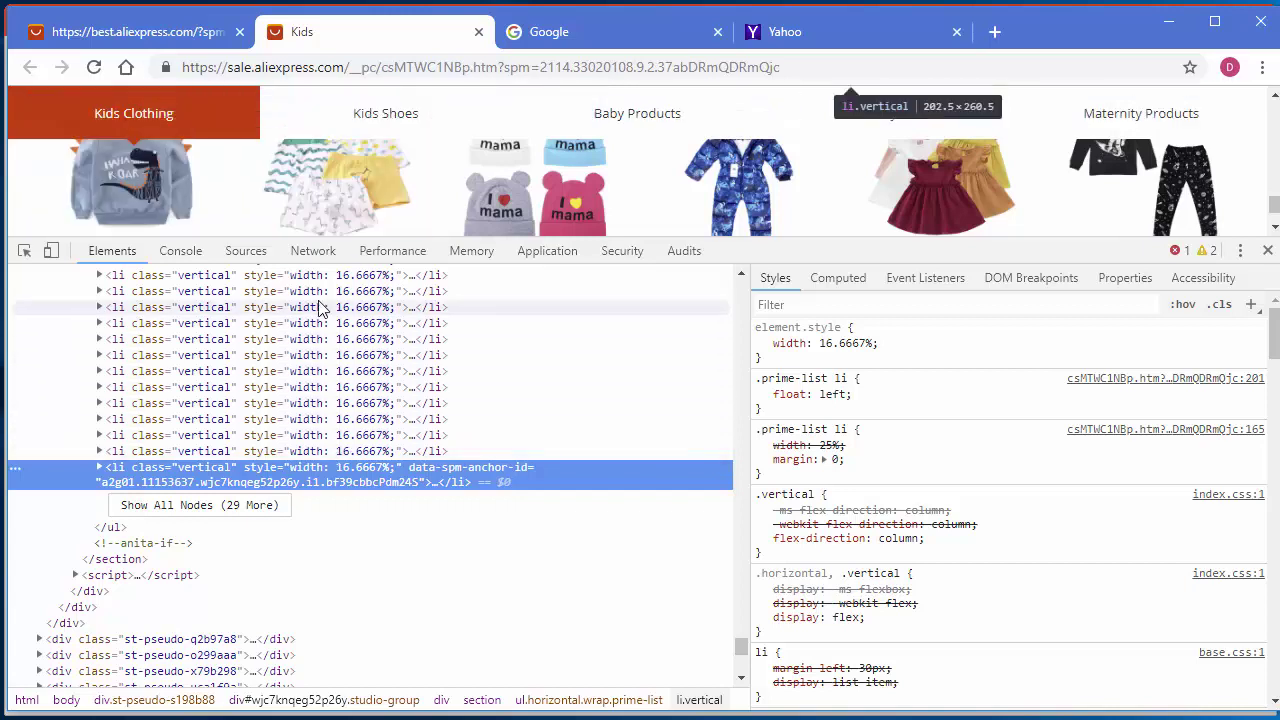
# Step: Select the ul element holding all products and copy its outerHTML
pyautogui.doubleClick(437, 490)
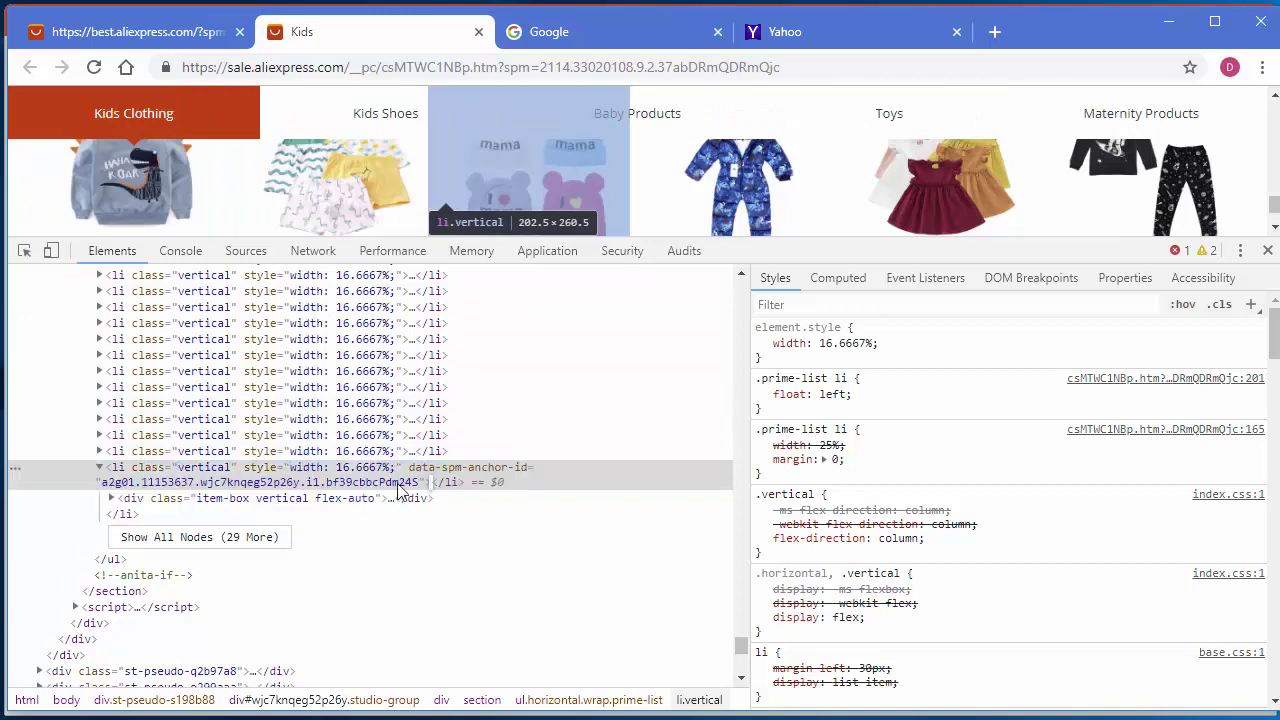
pyautogui.scroll(5, 306, 450)
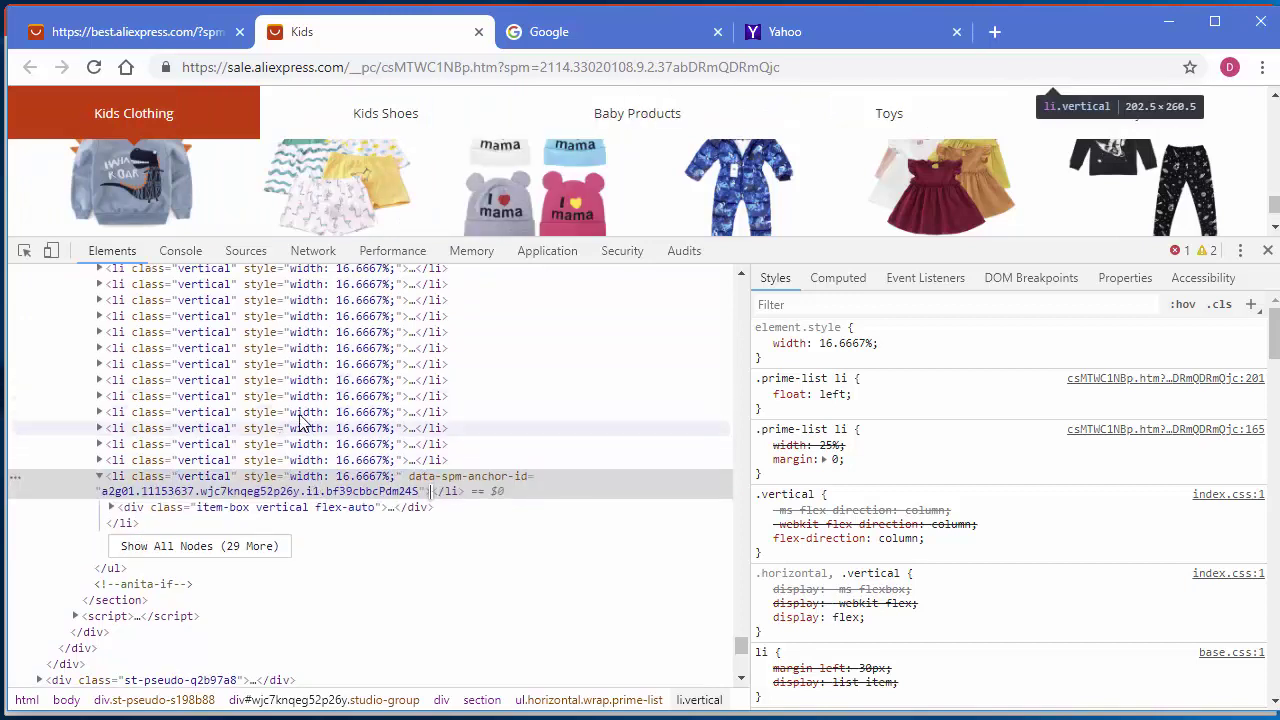
pyautogui.scroll(5, 300, 490)
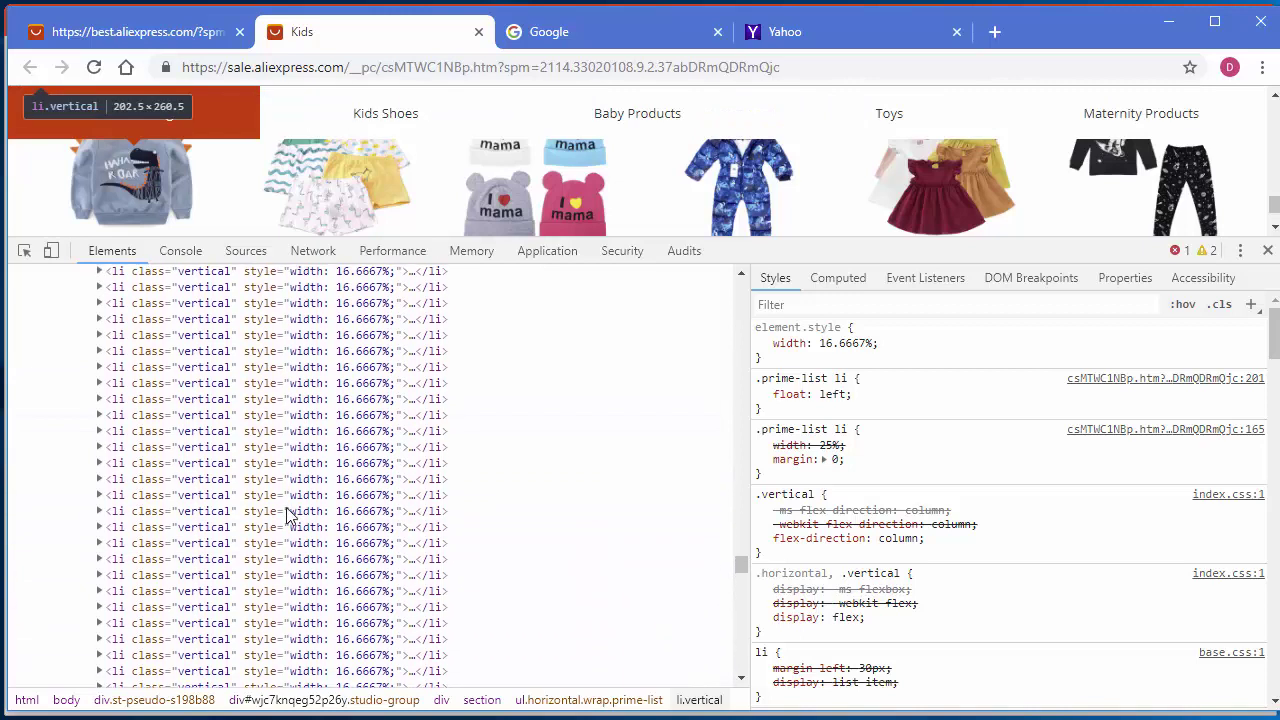
pyautogui.scroll(5, 282, 530)
pyautogui.scroll(5, 282, 540)
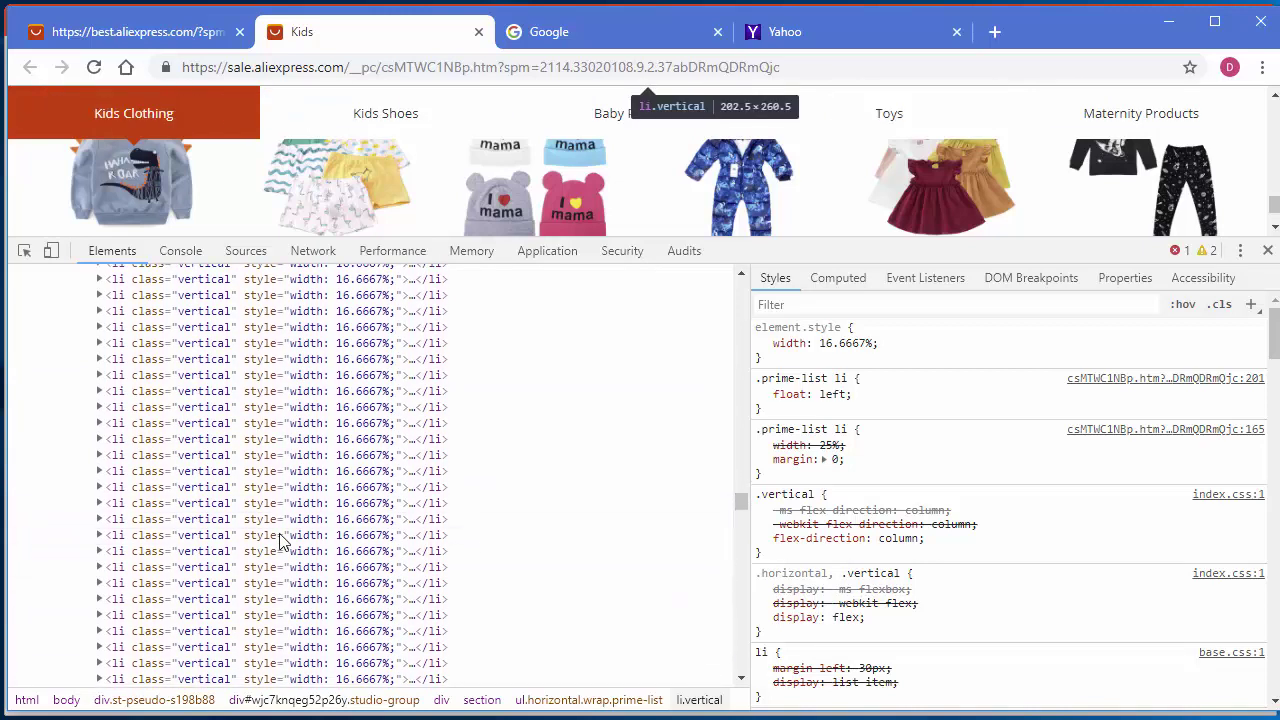
pyautogui.scroll(5, 282, 540)
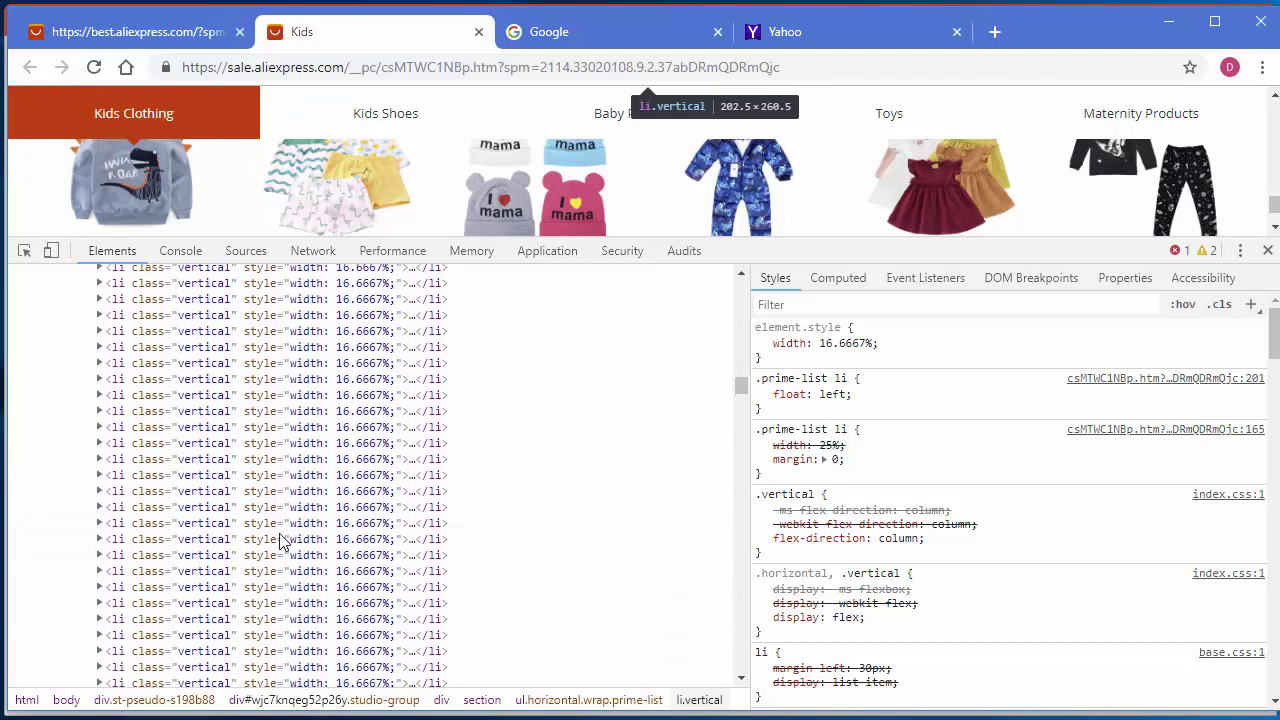
pyautogui.scroll(5, 282, 540)
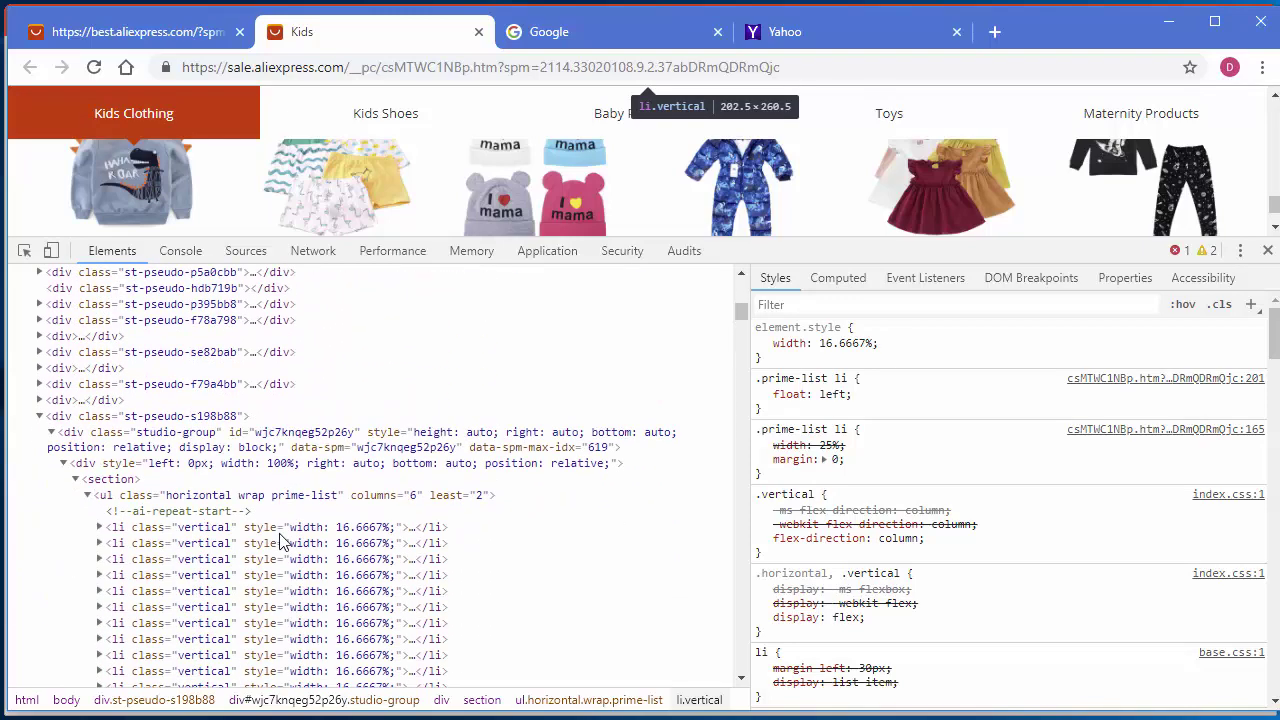
pyautogui.click(120, 497)
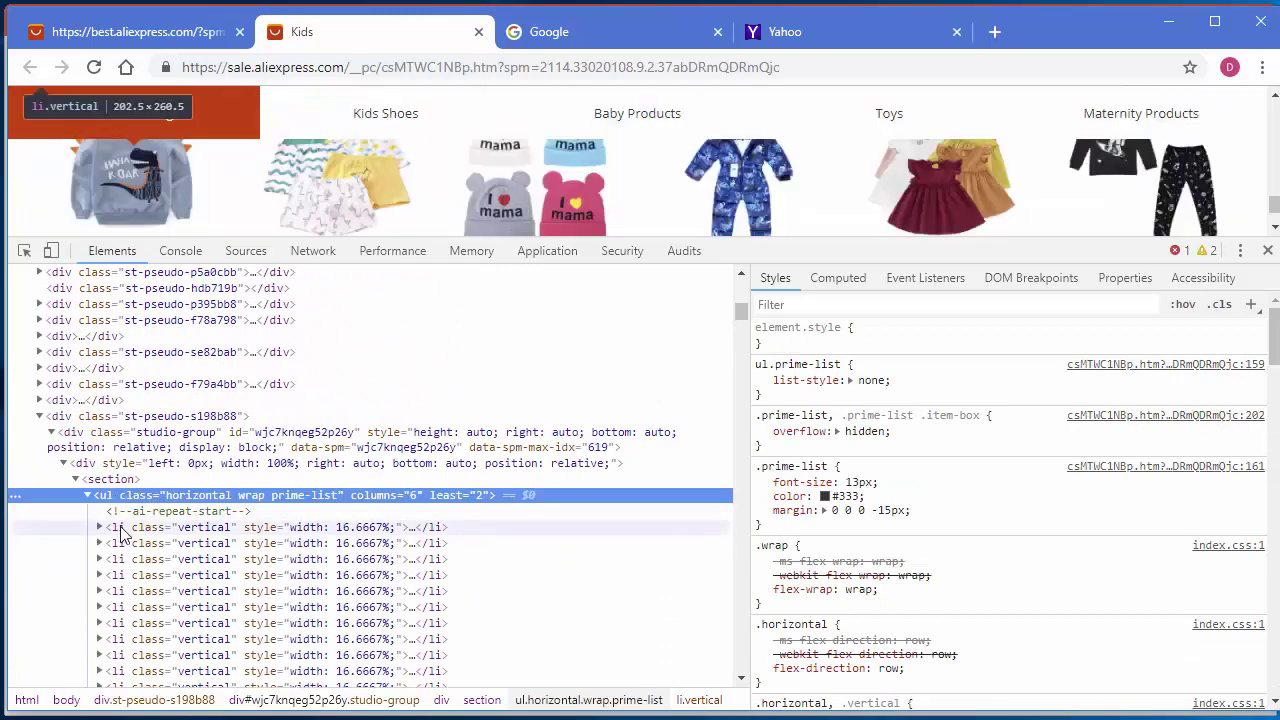
pyautogui.rightClick(166, 500)
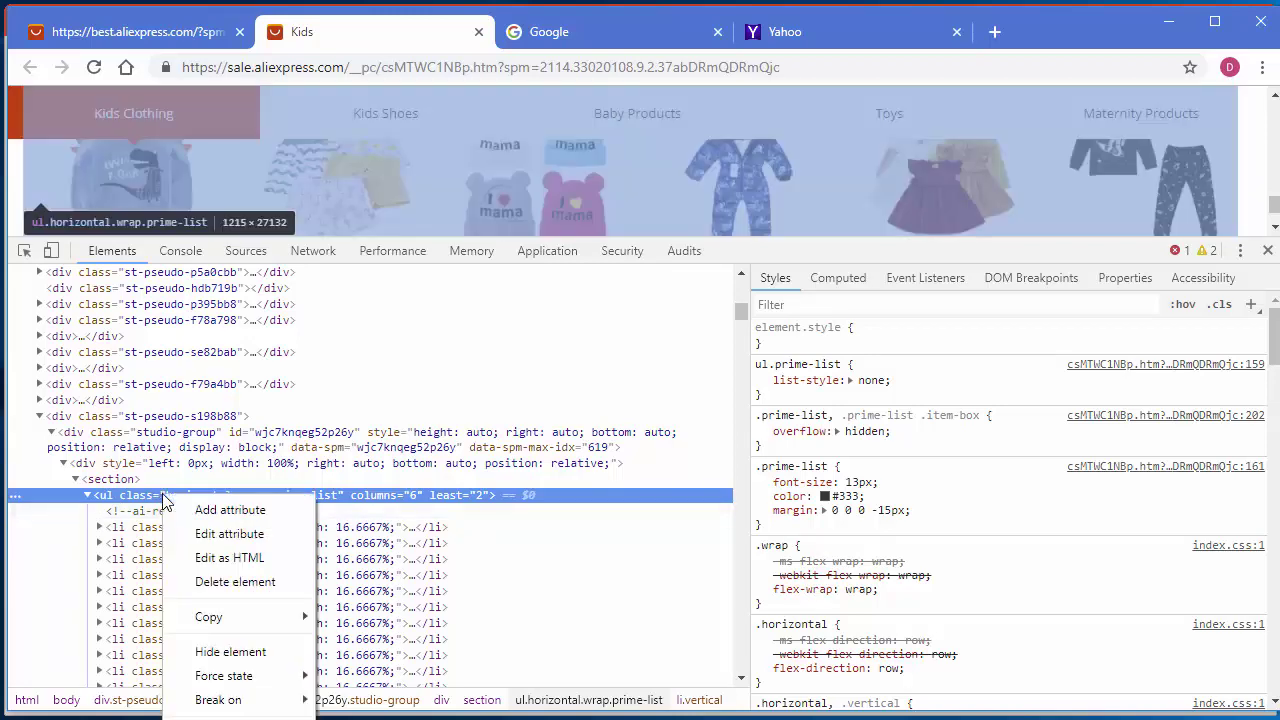
pyautogui.moveTo(258, 625)
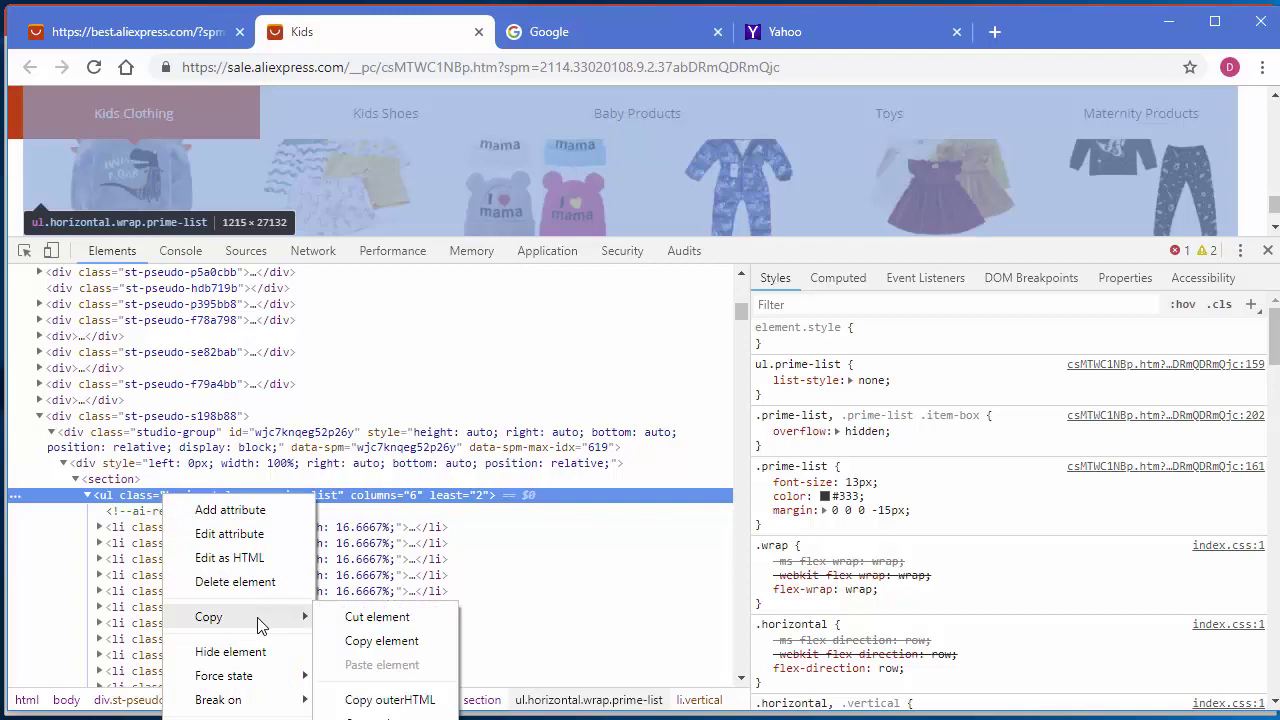
pyautogui.click(390, 700)
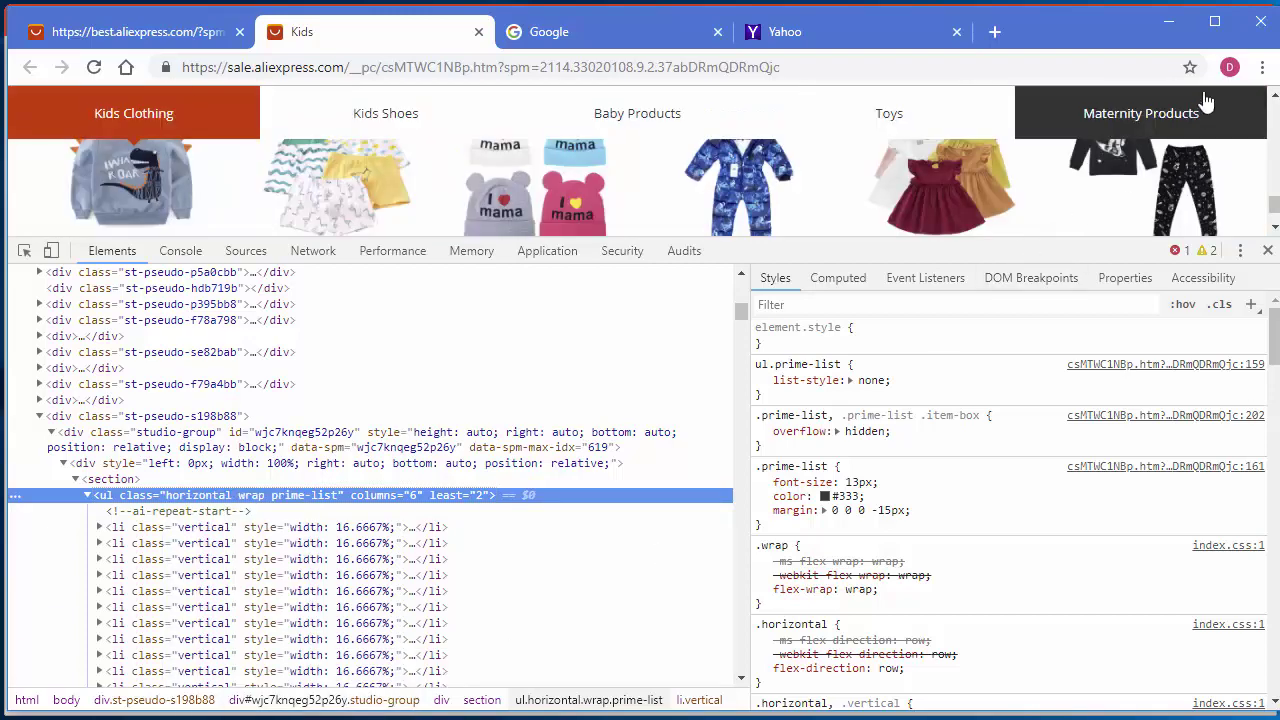
# Step: Paste the copied Kids page HTML into Ali Inspector and extract its 585 AliExpress links
pyautogui.click(1168, 21)
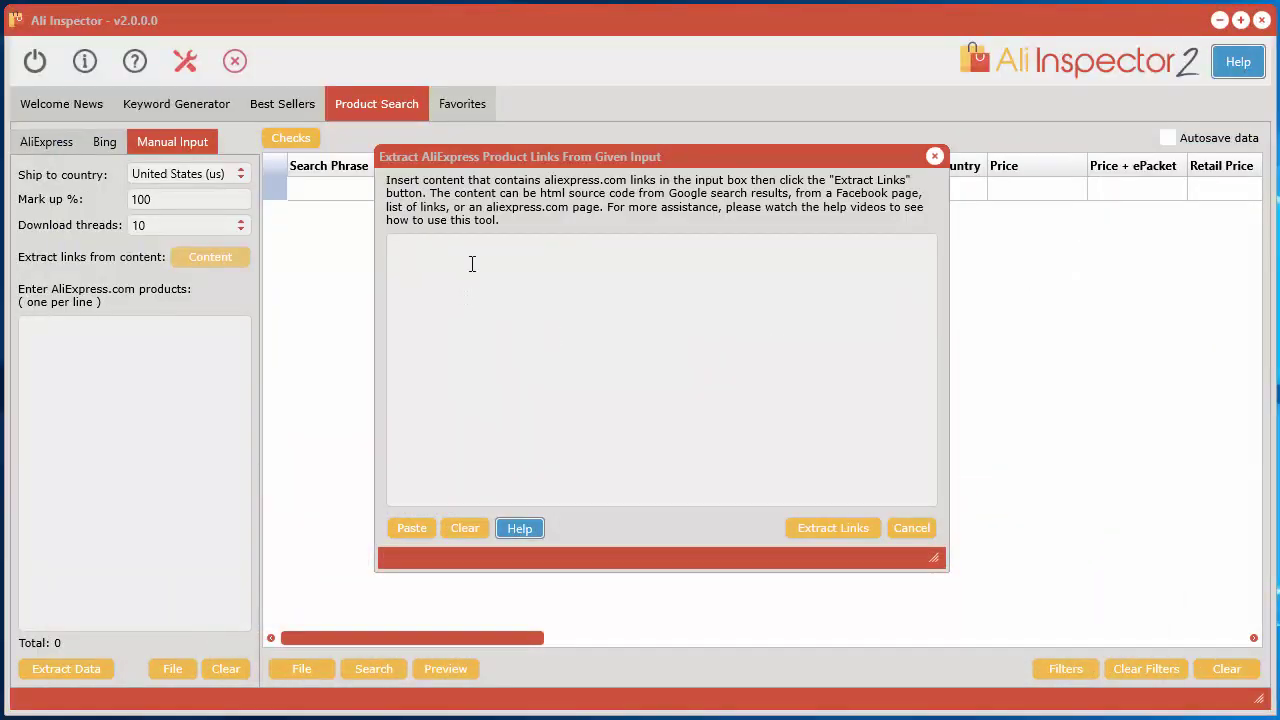
pyautogui.click(472, 263)
pyautogui.rightClick(472, 265)
pyautogui.click(518, 323)
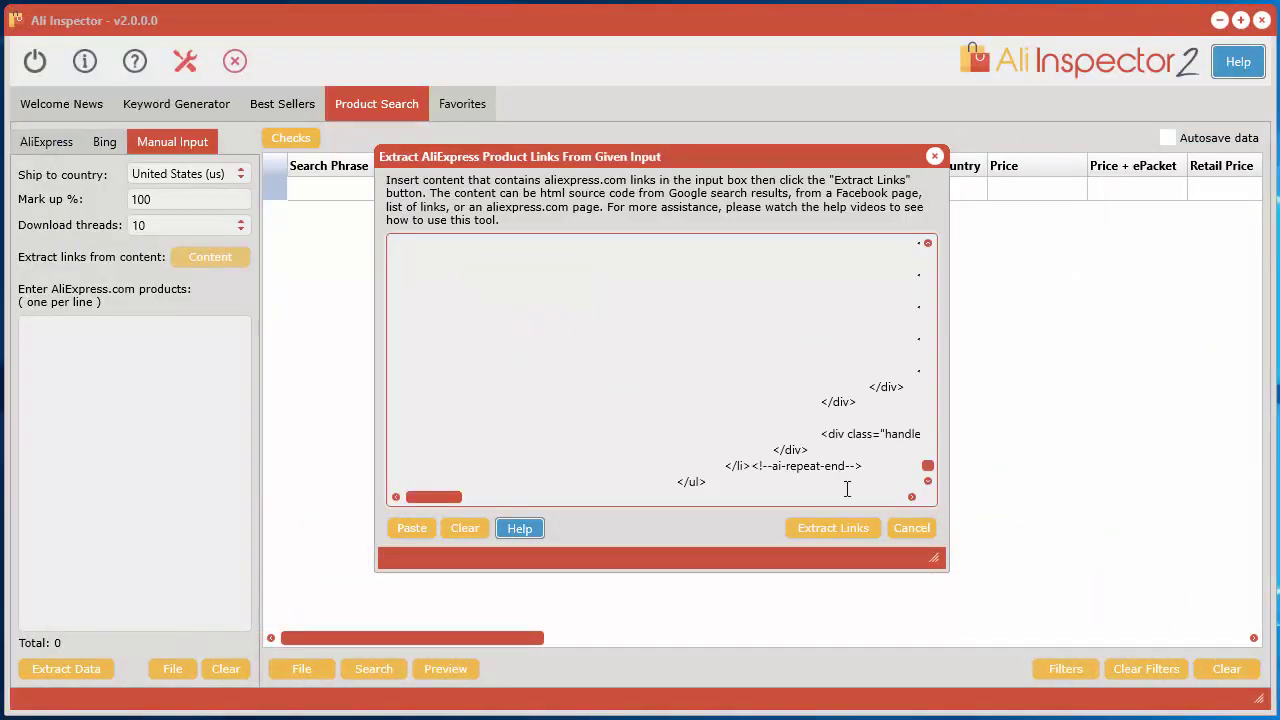
pyautogui.click(834, 530)
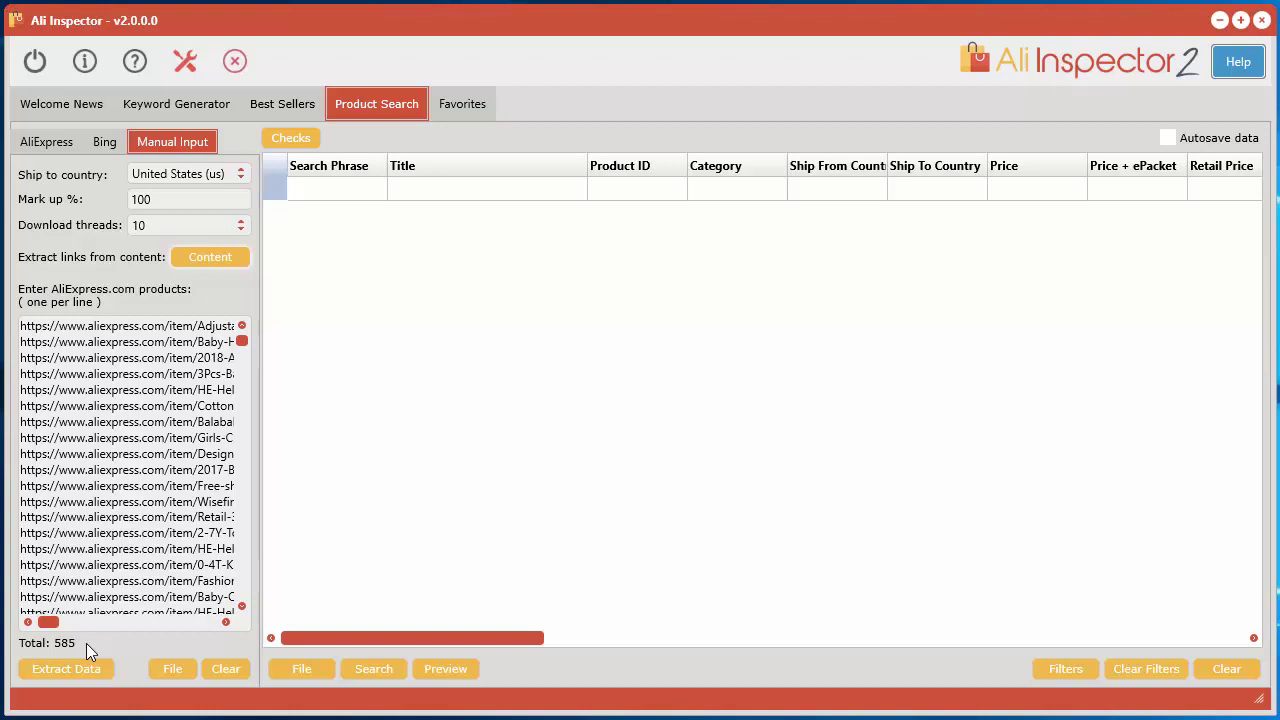
# Step: Set download threads to 15 and start extracting product data
pyautogui.click(241, 225)
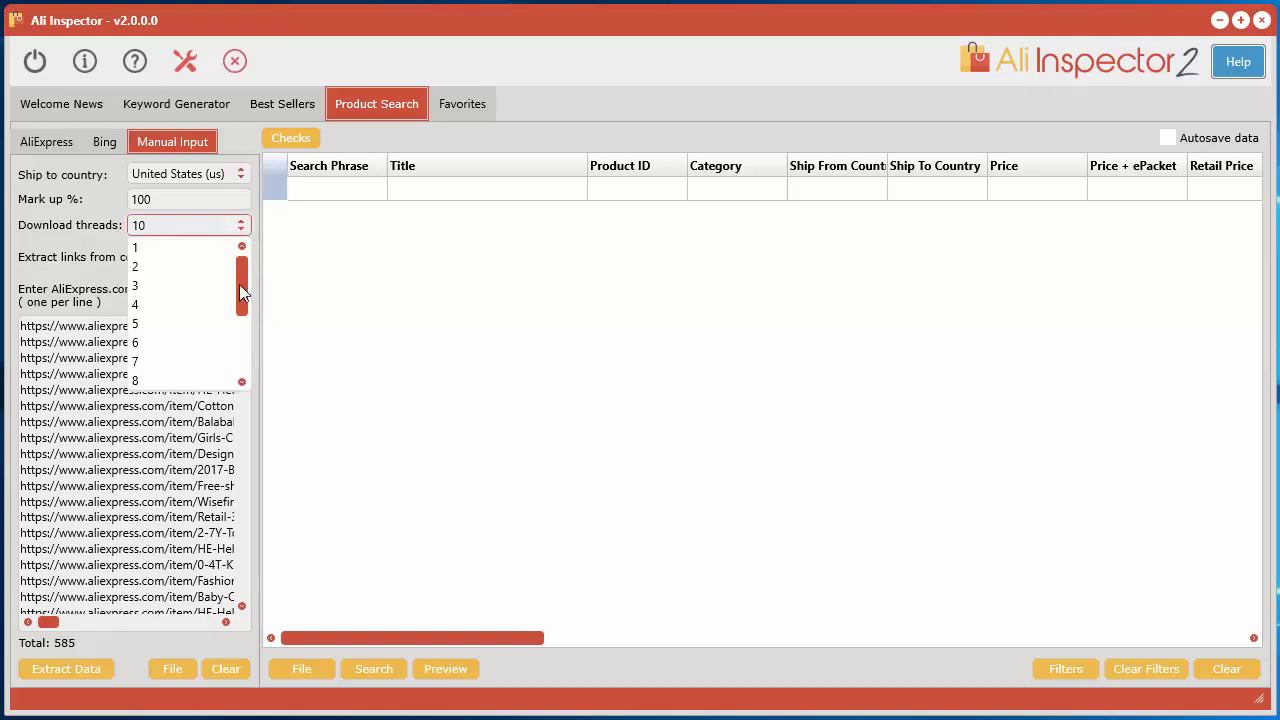
pyautogui.scroll(-2, 240, 285)
pyautogui.click(188, 381)
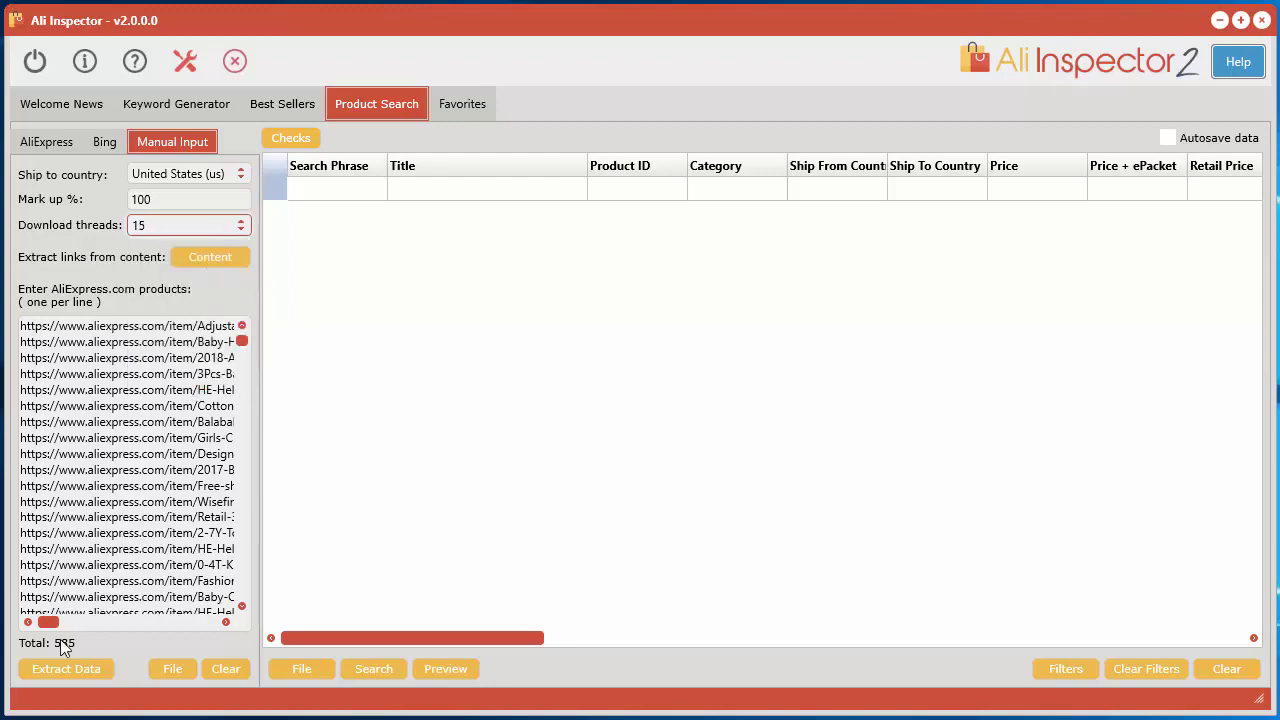
pyautogui.click(65, 680)
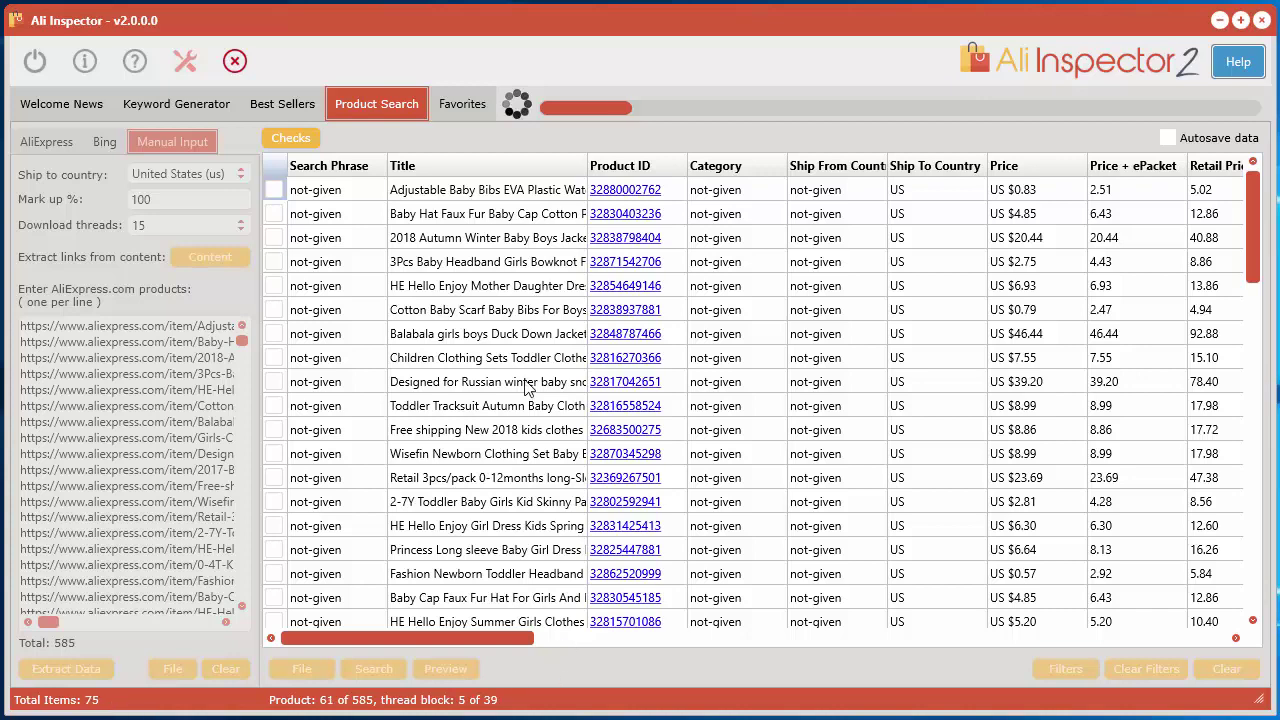
# Step: Stop the extraction, then clear the 90 product rows and the link list
pyautogui.click(235, 62)
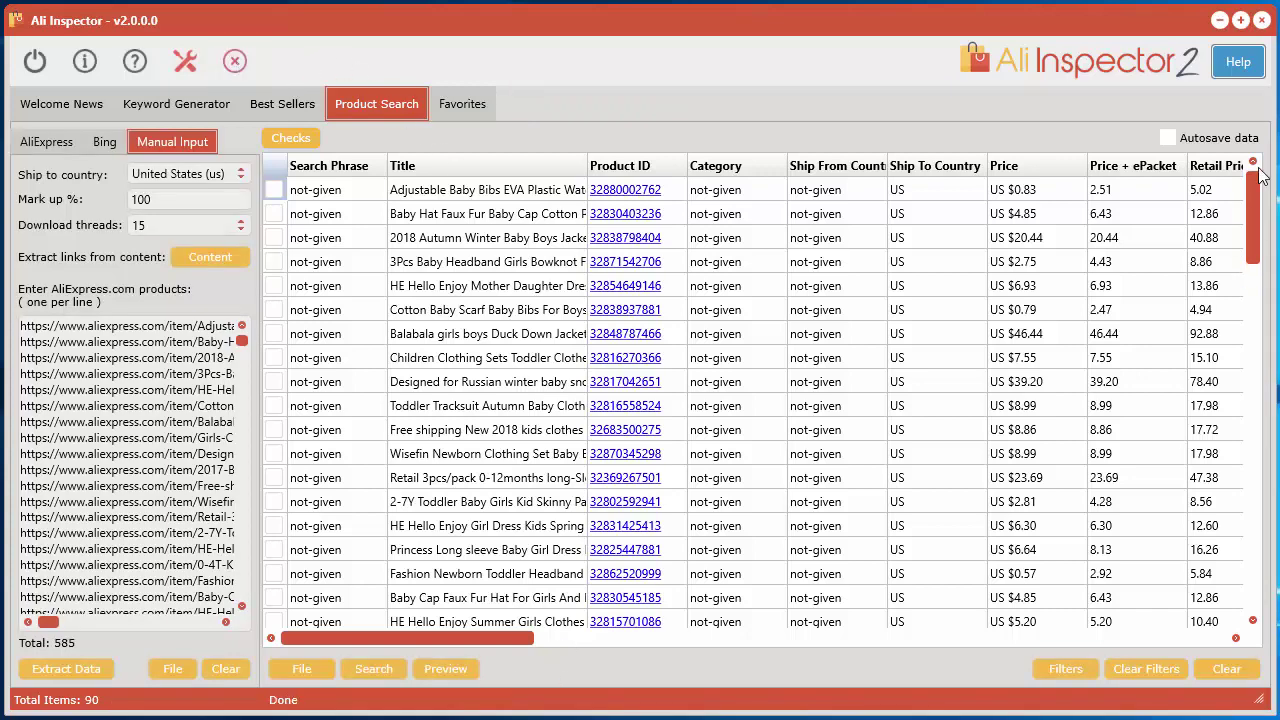
pyautogui.moveTo(1252, 205); pyautogui.dragTo(1244, 172)
pyautogui.click(1220, 680)
pyautogui.click(703, 438)
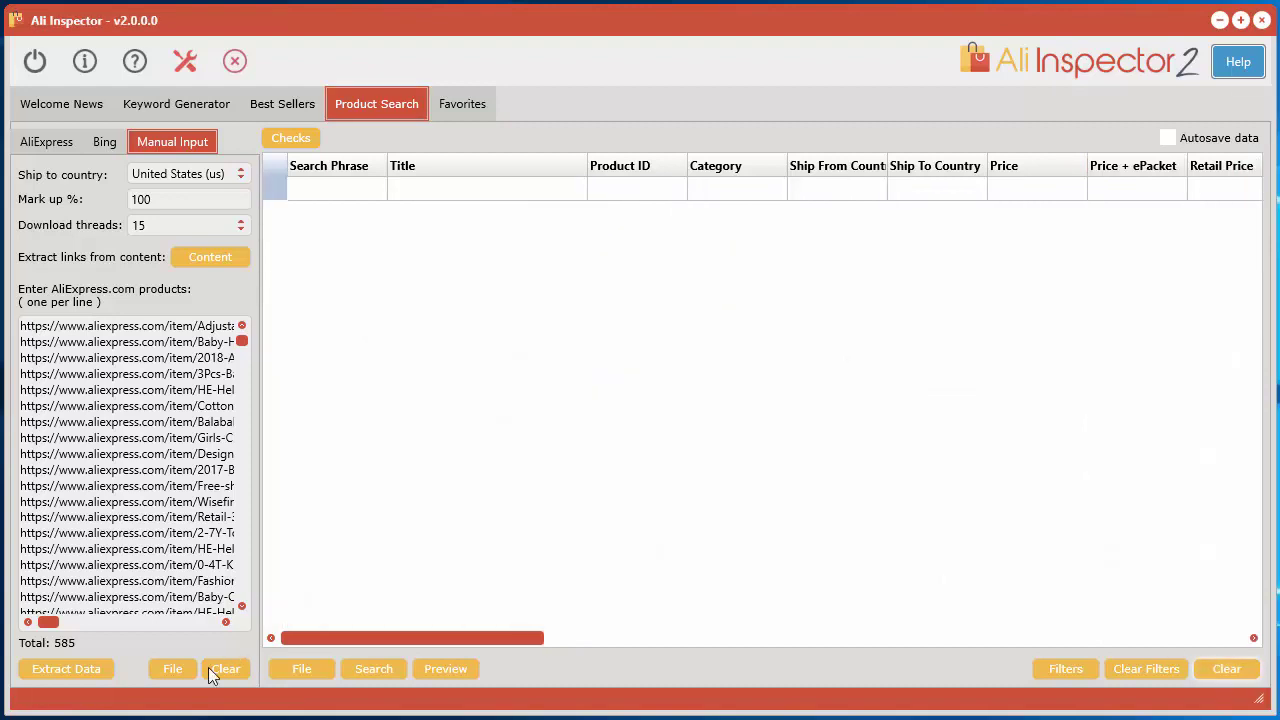
pyautogui.click(213, 675)
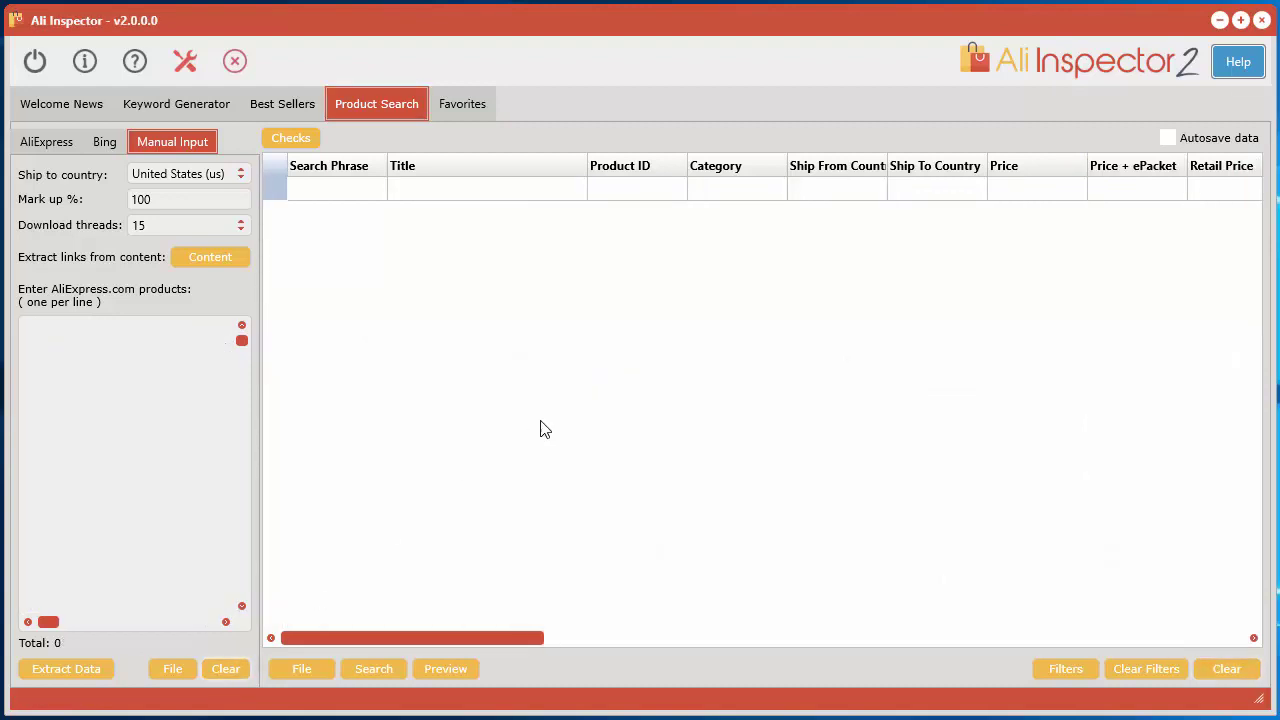
pyautogui.click(192, 257)
# Step: Empty the extraction box and open the Kids page's HTML source in Chrome
pyautogui.click(437, 534)
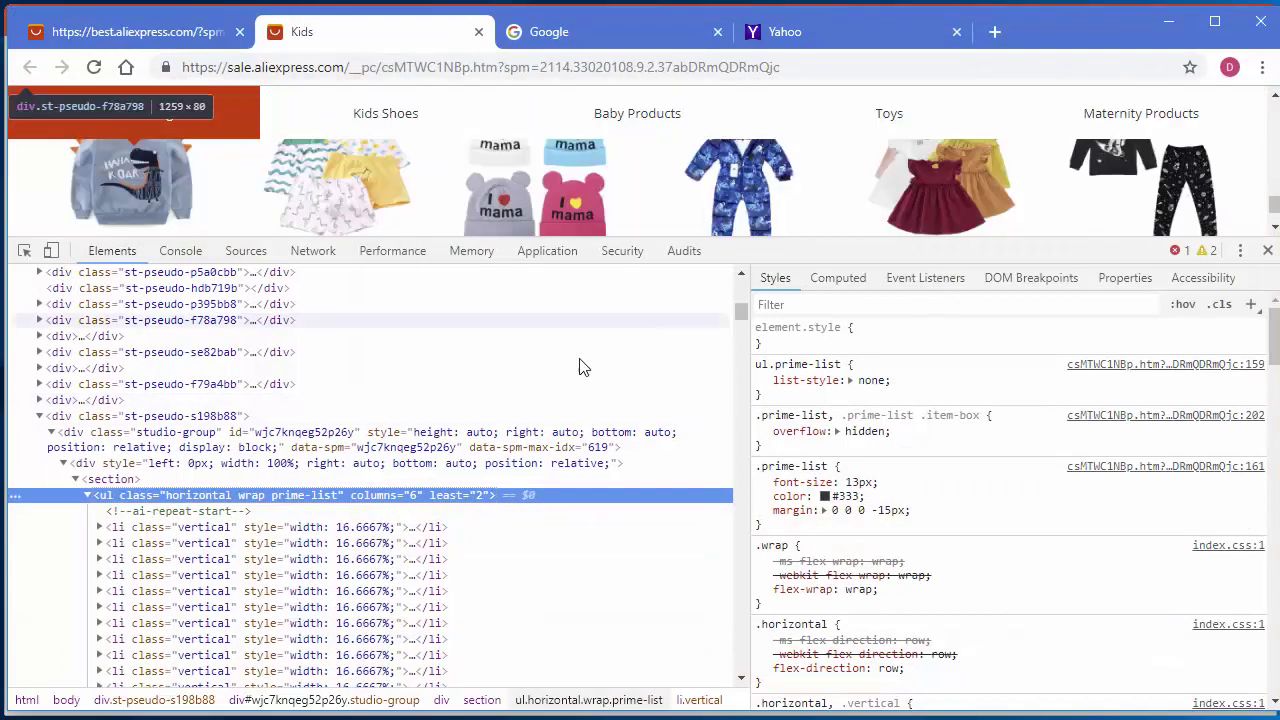
pyautogui.click(1267, 251)
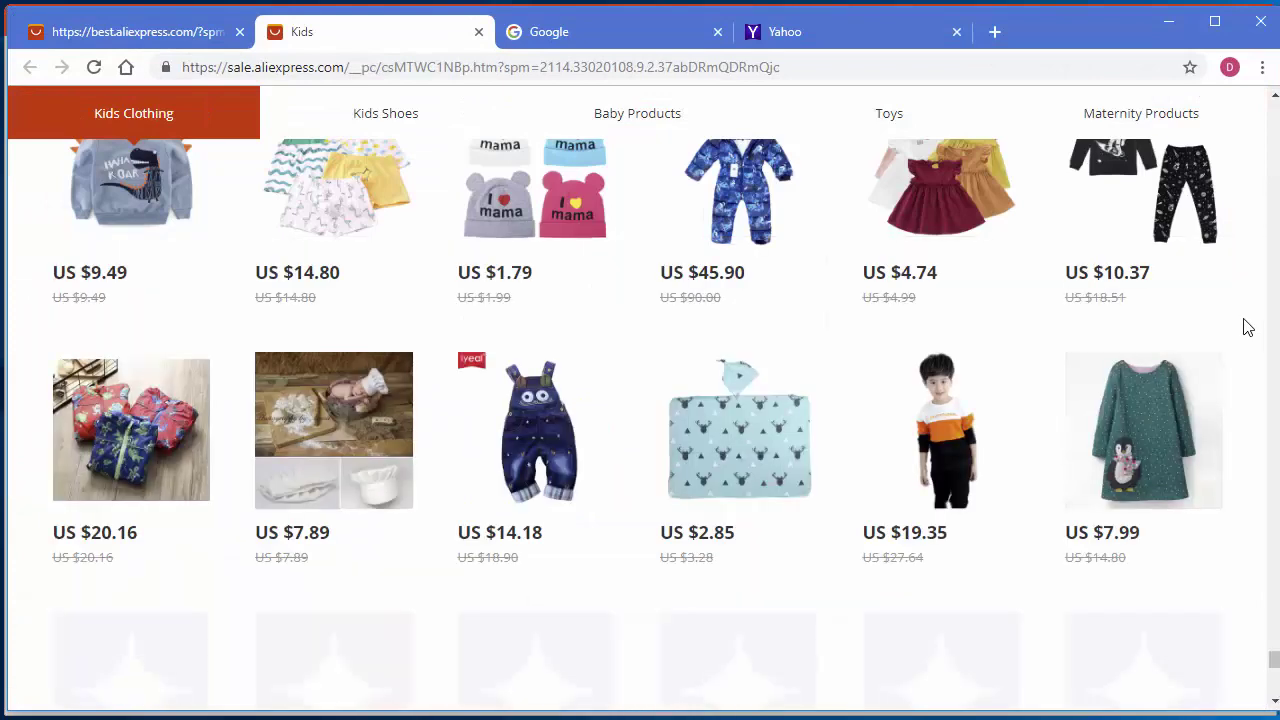
pyautogui.rightClick(637, 326)
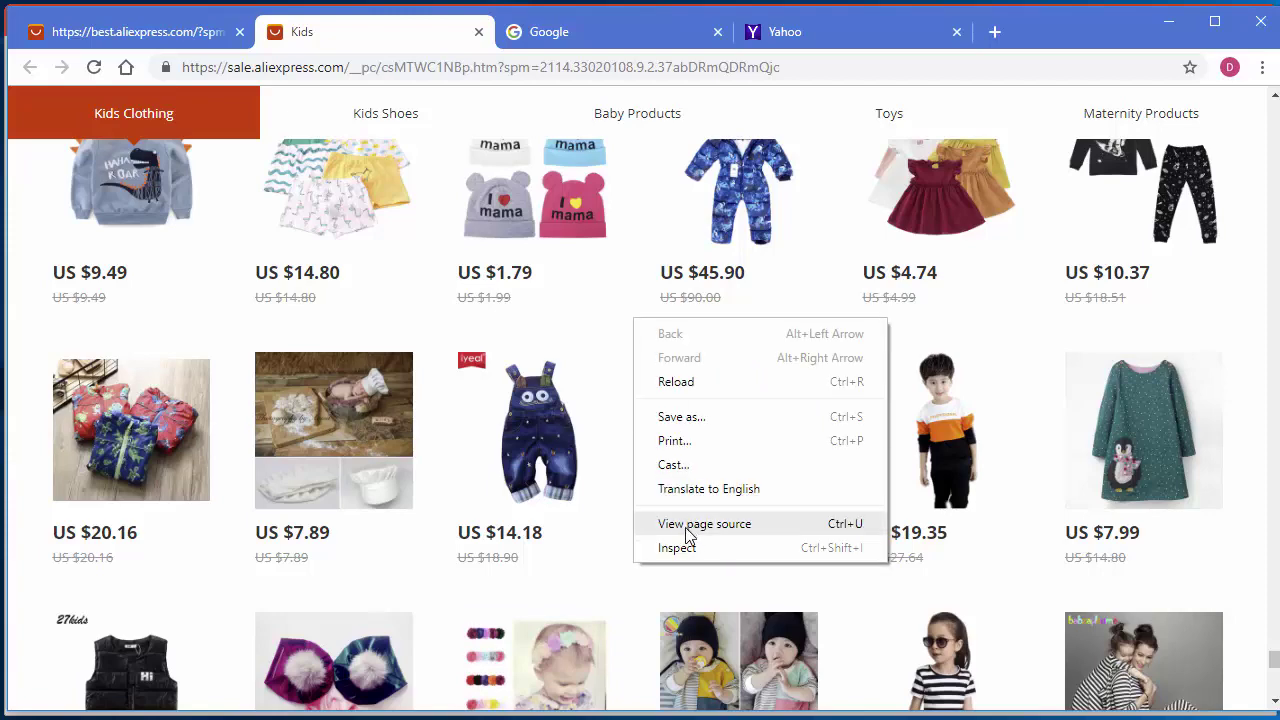
pyautogui.click(727, 529)
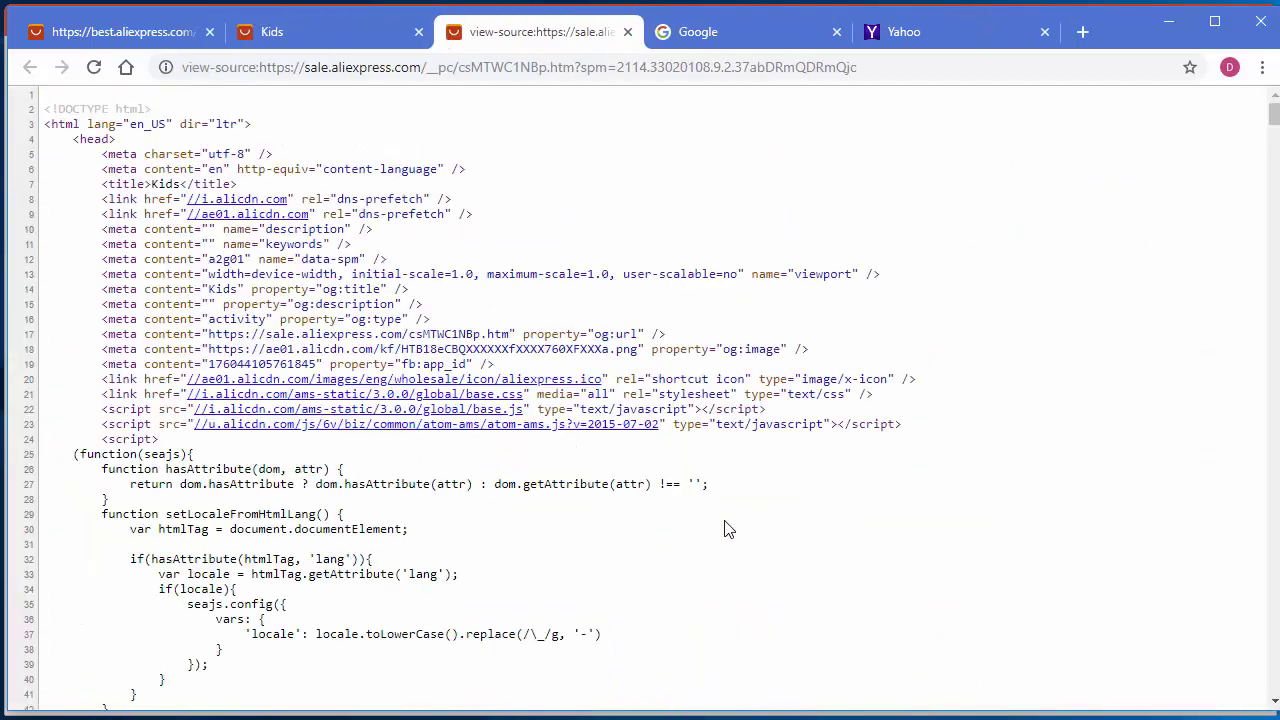
# Step: Copy the entire page source and paste it into Ali Inspector's extraction box
pyautogui.hotkey('ctrl', 'a')
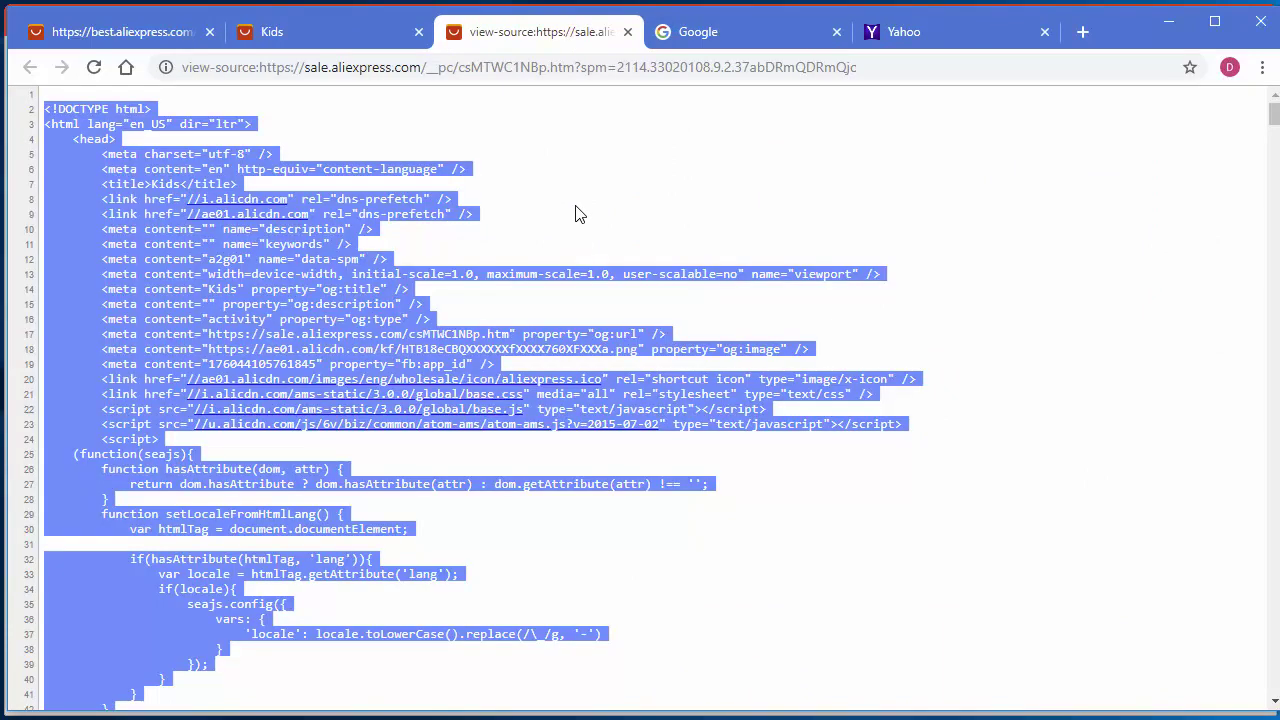
pyautogui.click(1168, 21)
pyautogui.click(589, 354)
pyautogui.hotkey('ctrl', 'v')
# Step: Try extracting links from the page source, dismiss the no-links warning, and empty the box
pyautogui.click(806, 532)
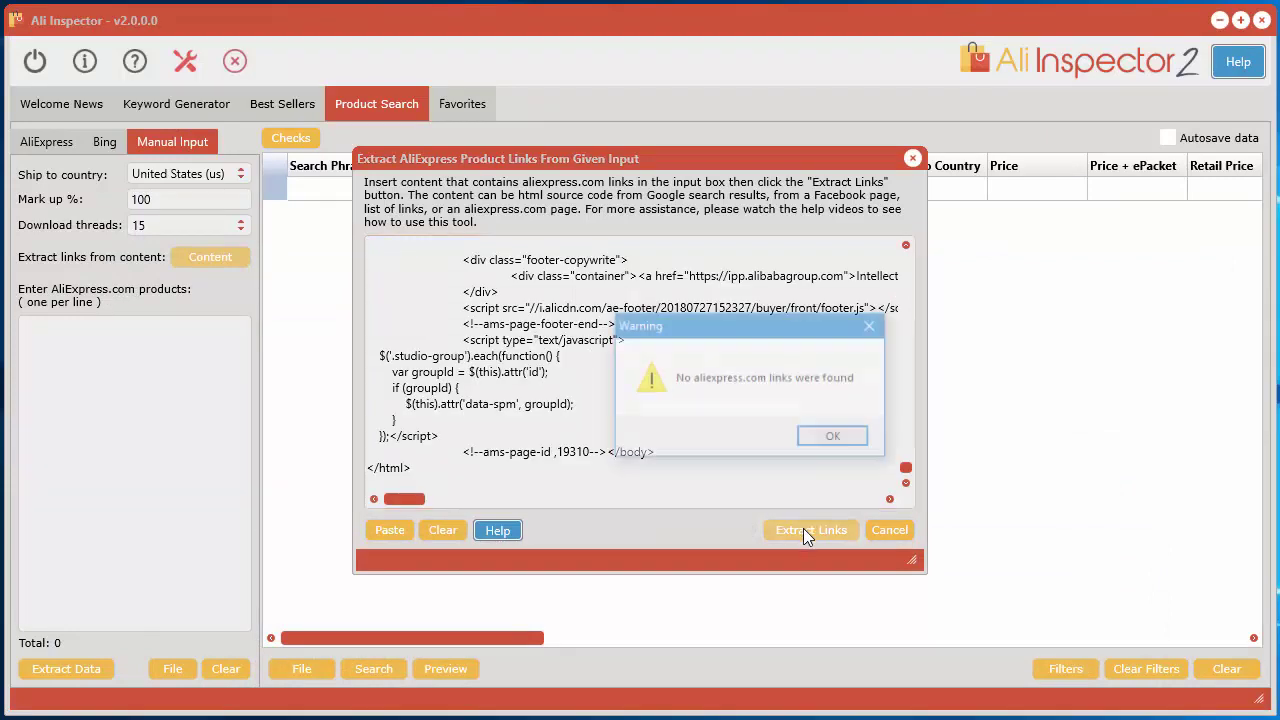
pyautogui.click(835, 437)
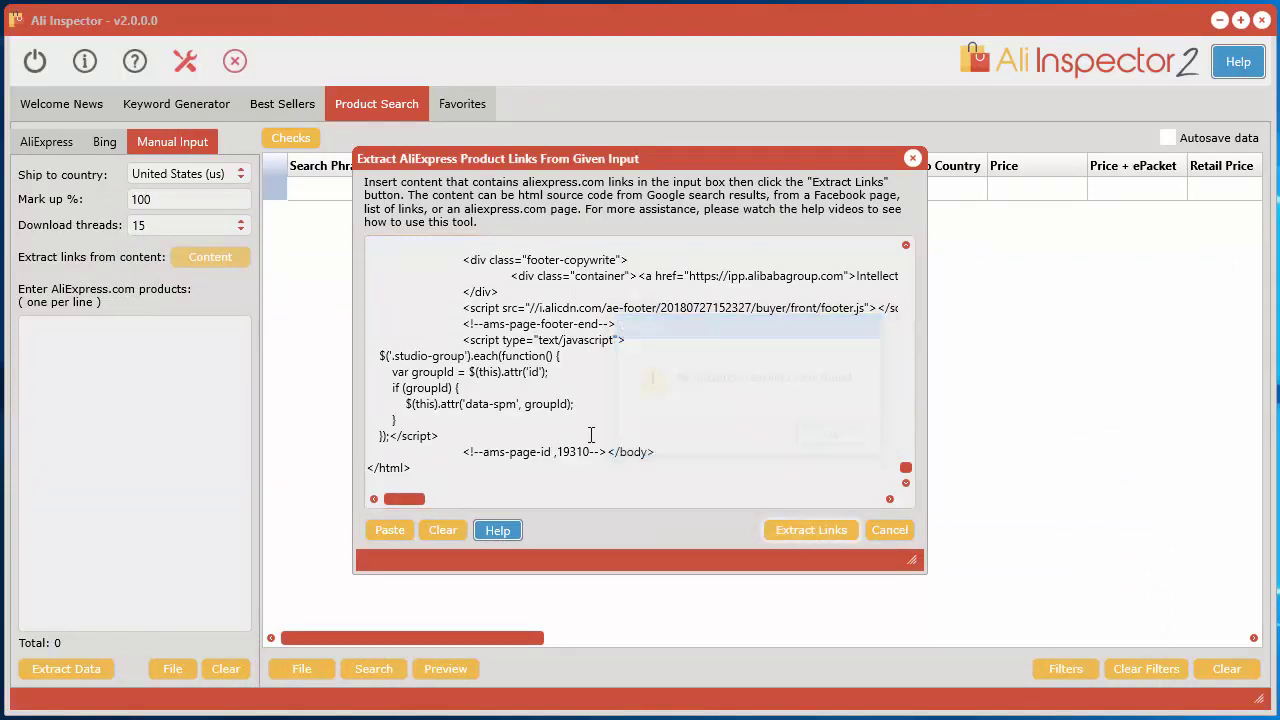
pyautogui.click(897, 538)
pyautogui.click(210, 257)
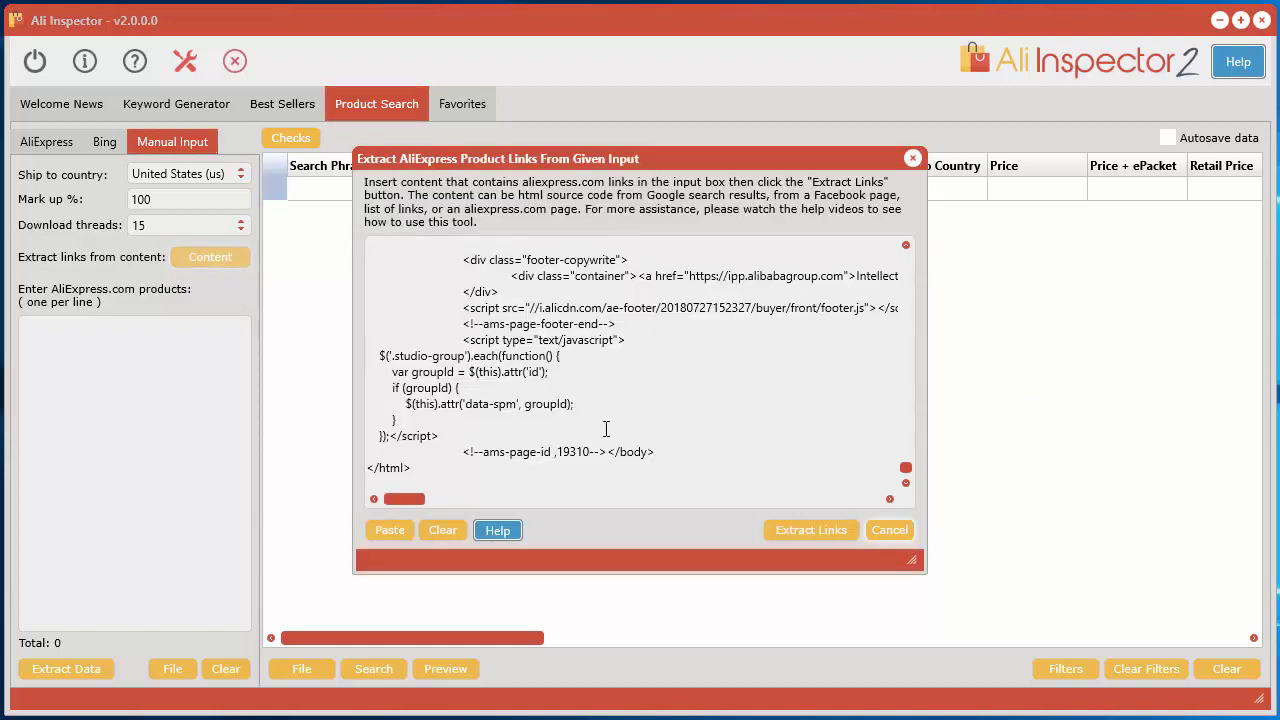
pyautogui.click(441, 530)
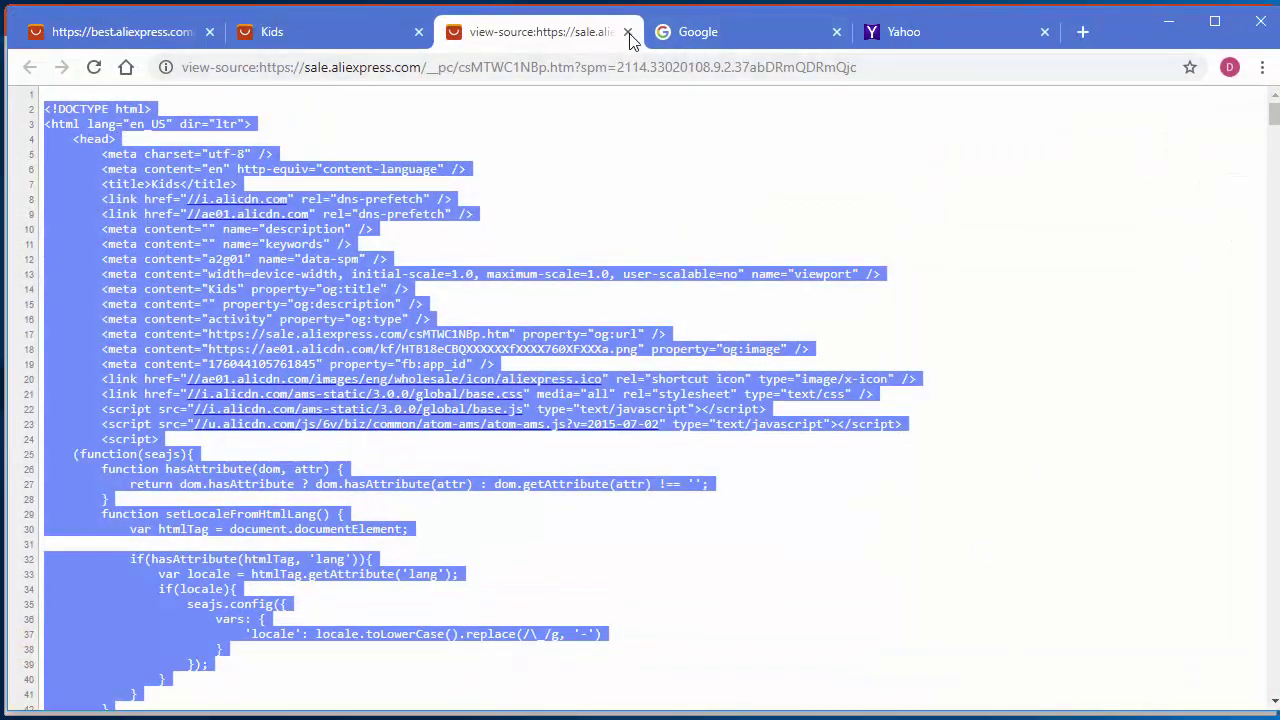
# Step: Close the view-source tab and inspect the sweater product image in developer tools
pyautogui.click(628, 32)
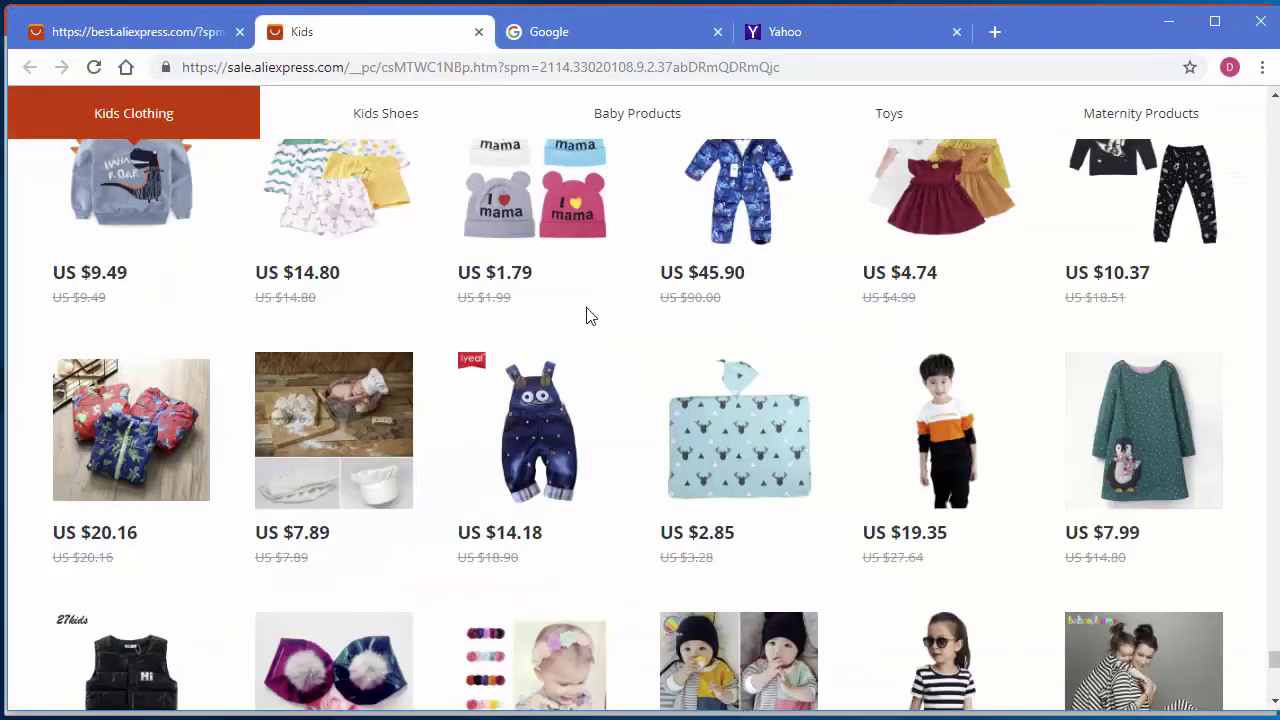
pyautogui.rightClick(519, 204)
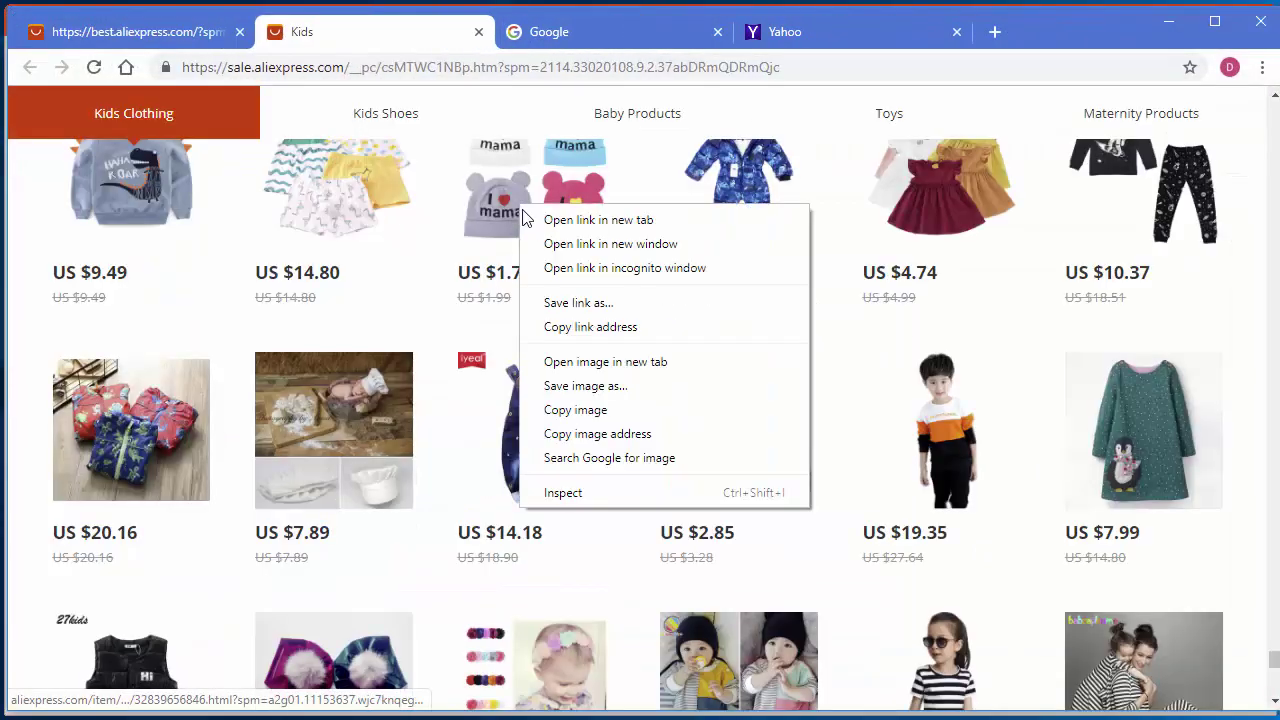
pyautogui.click(604, 491)
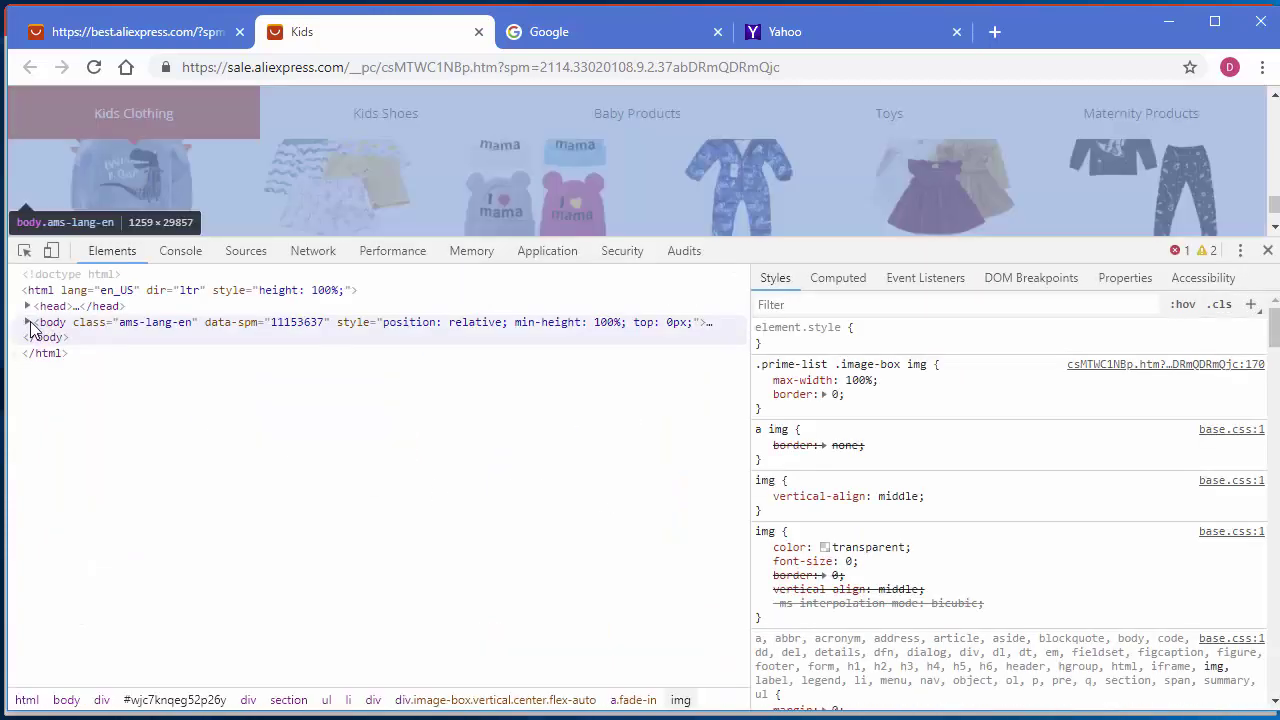
pyautogui.rightClick(305, 180)
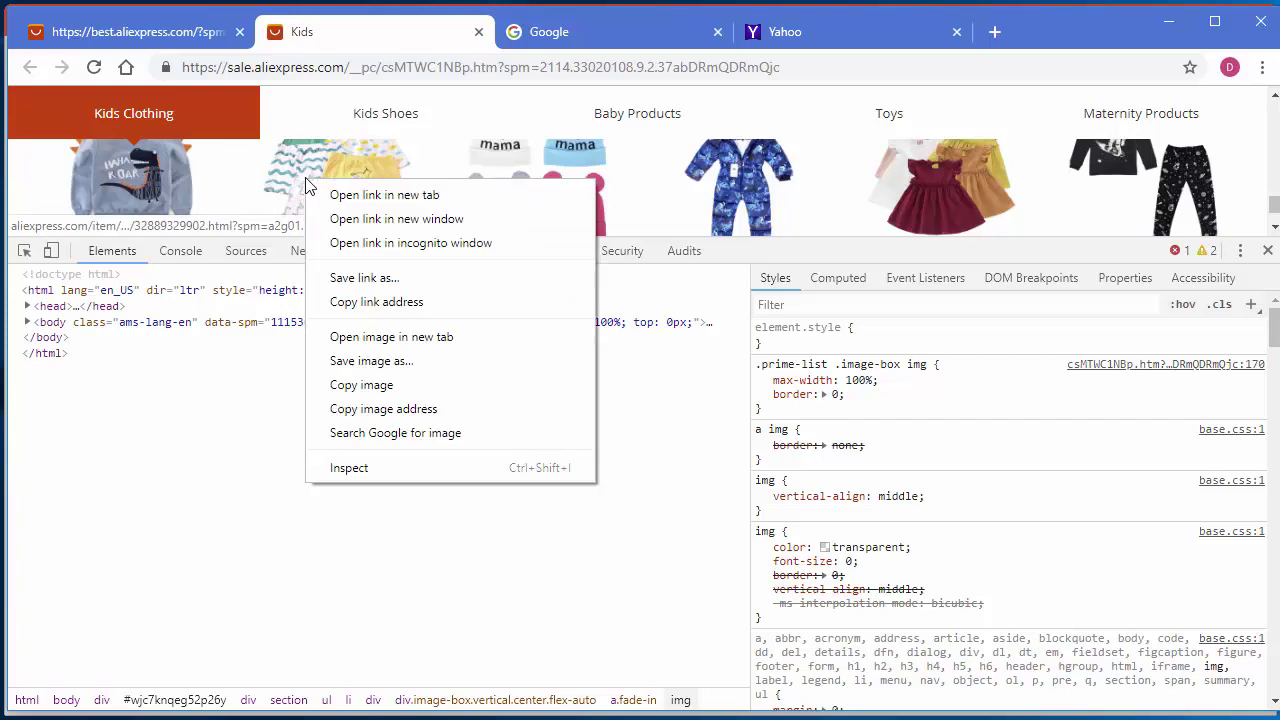
pyautogui.click(352, 467)
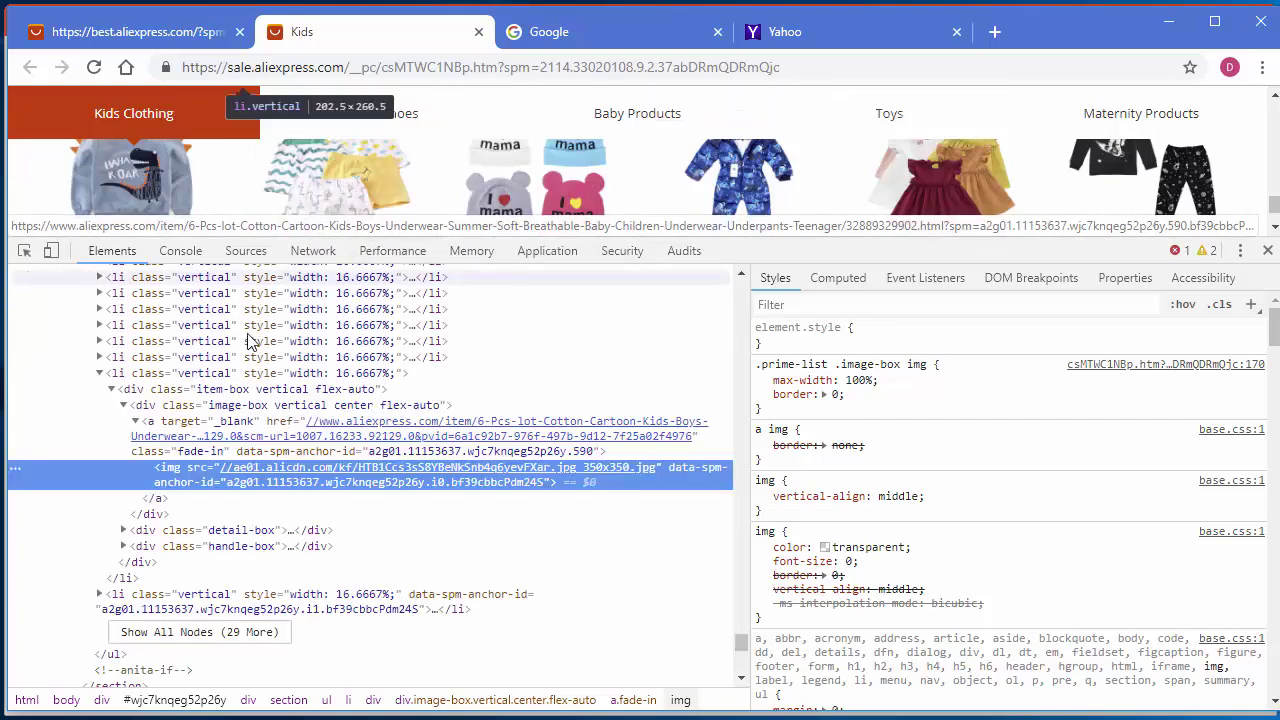
# Step: Select the ul.horizontal.wrap.prime-list product-list element in the Elements panel
pyautogui.click(128, 375)
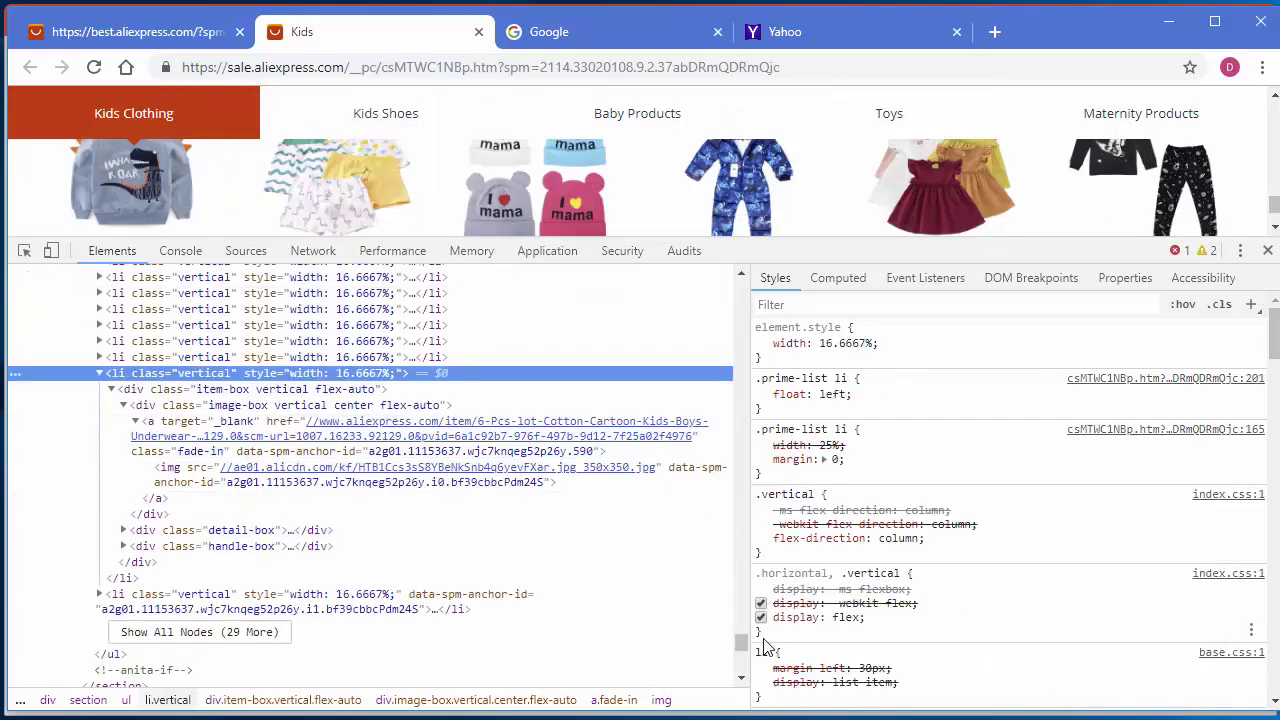
pyautogui.moveTo(741, 643); pyautogui.dragTo(745, 300)
pyautogui.scroll(-3, 670, 377)
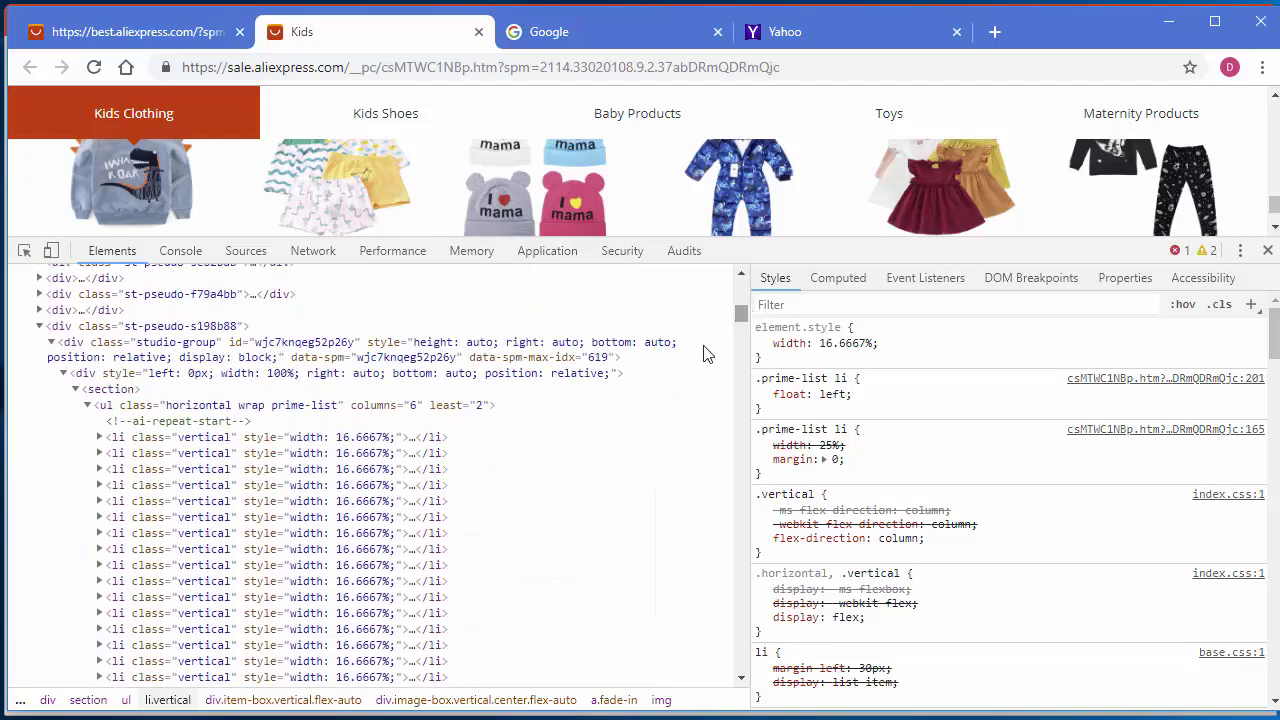
pyautogui.click(170, 406)
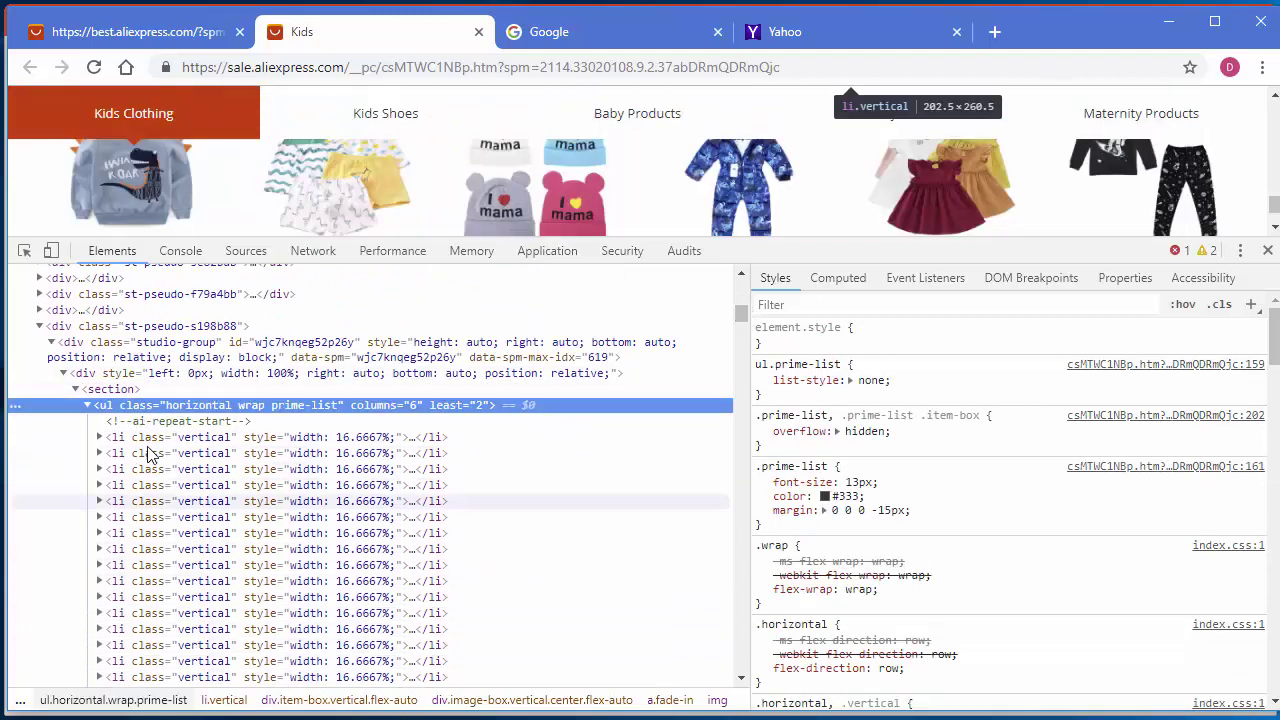
pyautogui.rightClick(113, 411)
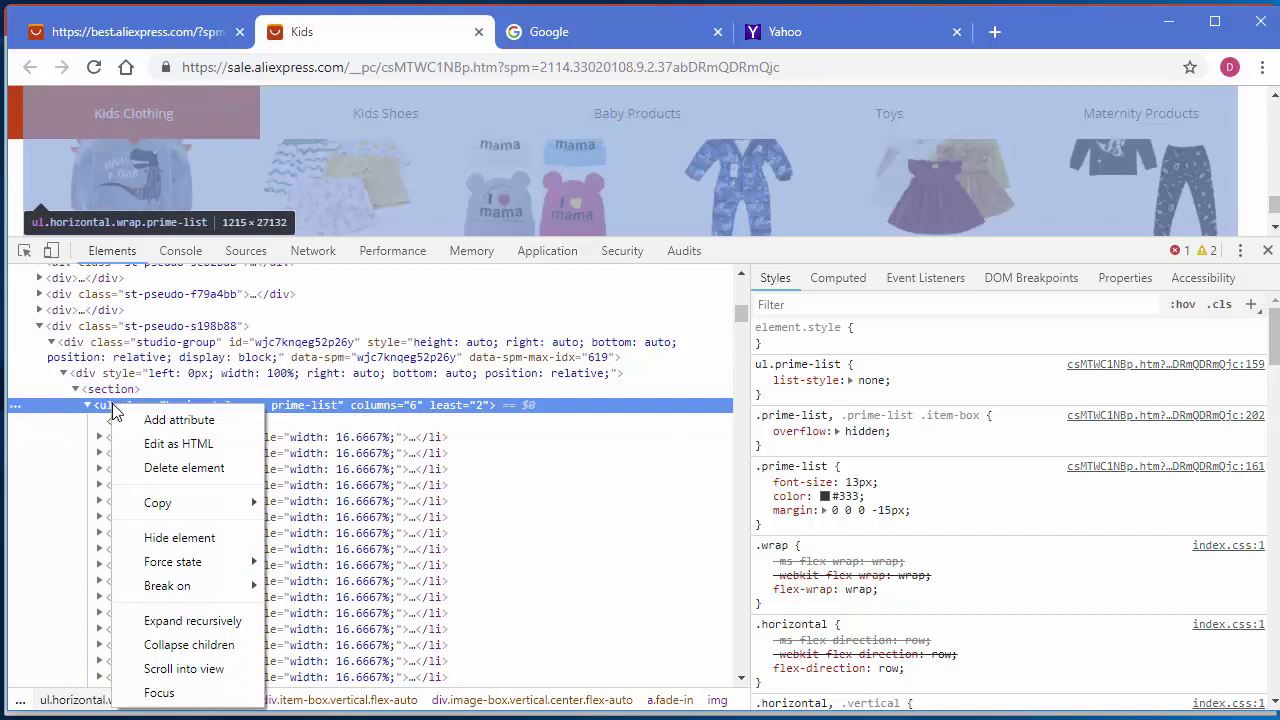
pyautogui.moveTo(200, 503)
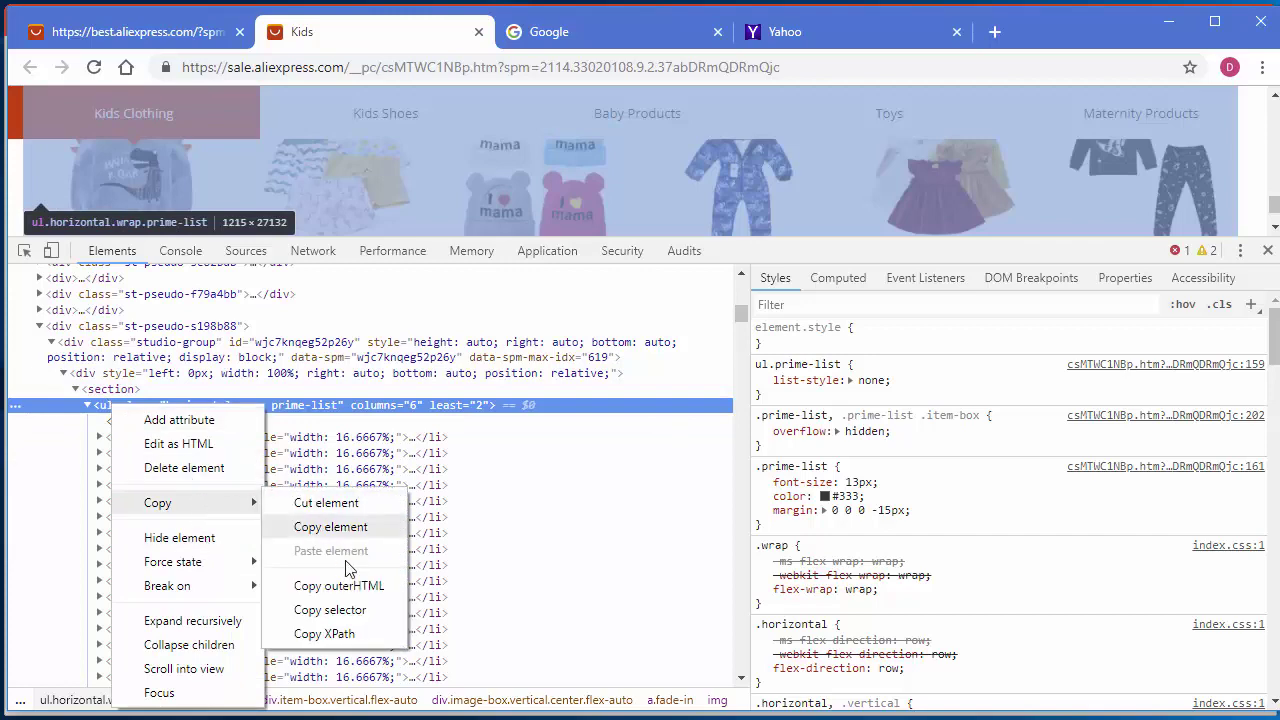
pyautogui.click(1245, 238)
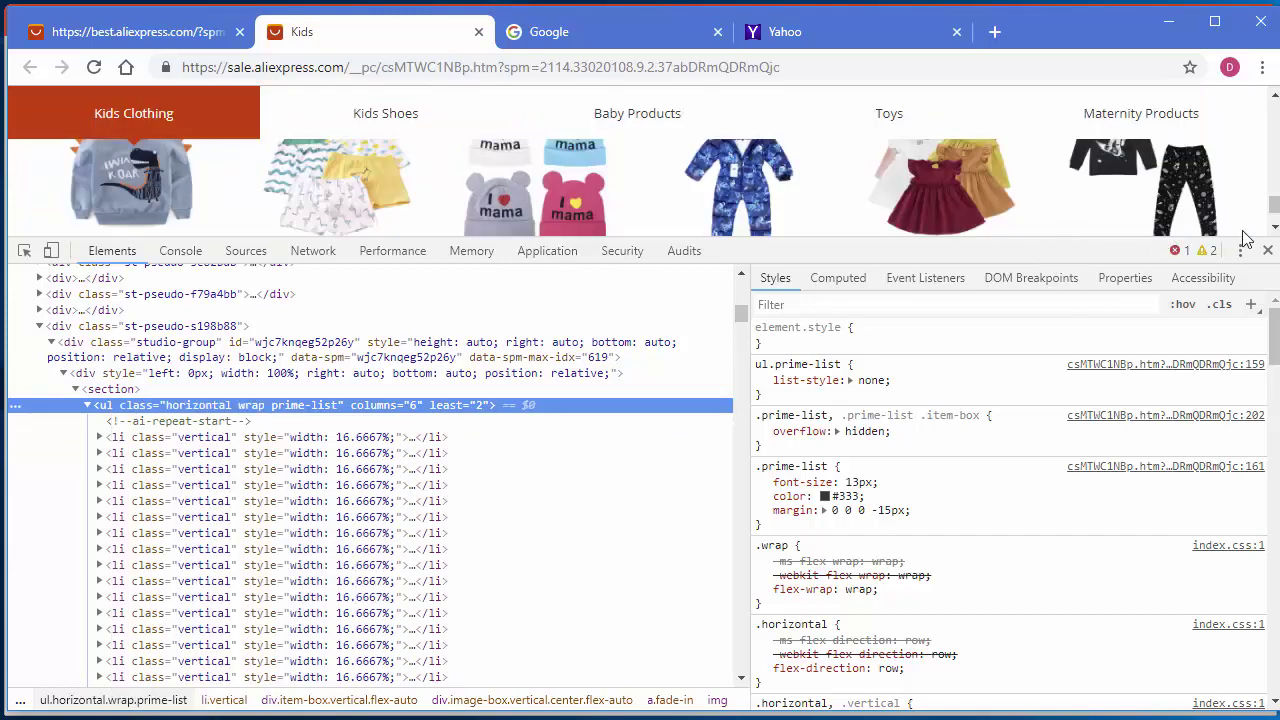
# Step: Close developer tools and search AliExpress for 'camping tent'
pyautogui.click(1267, 250)
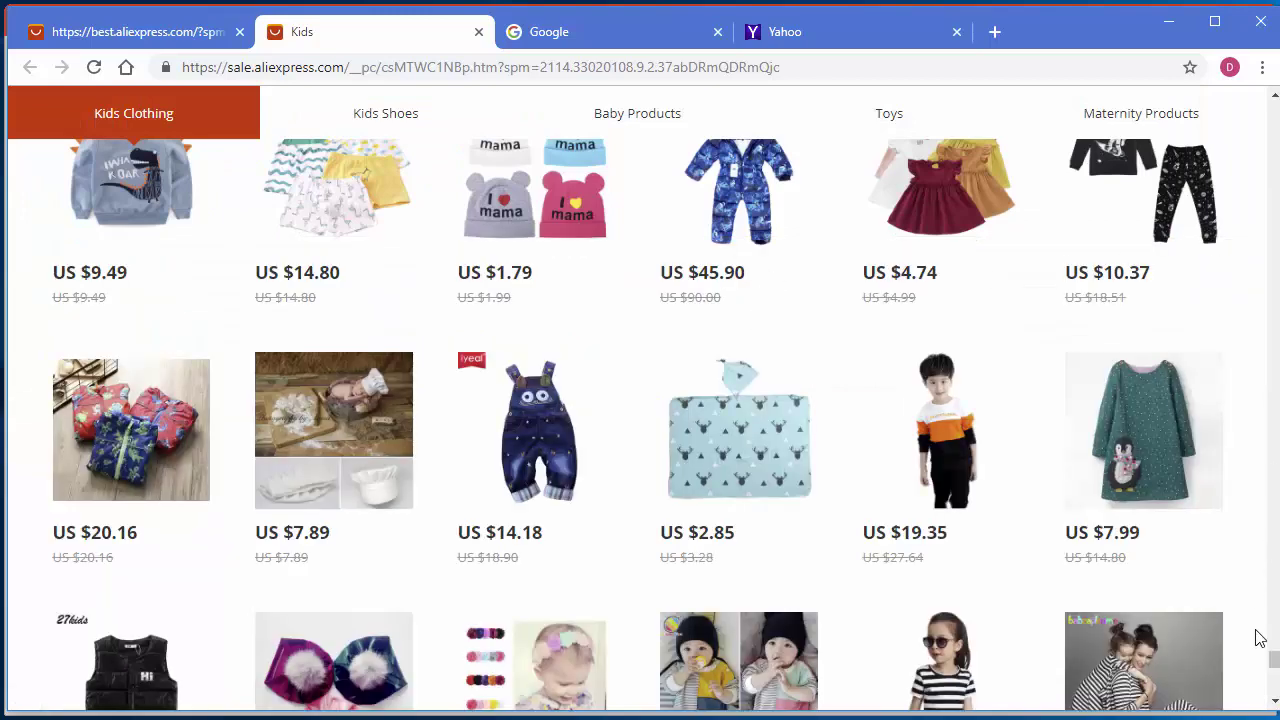
pyautogui.moveTo(1273, 662); pyautogui.dragTo(1273, 105)
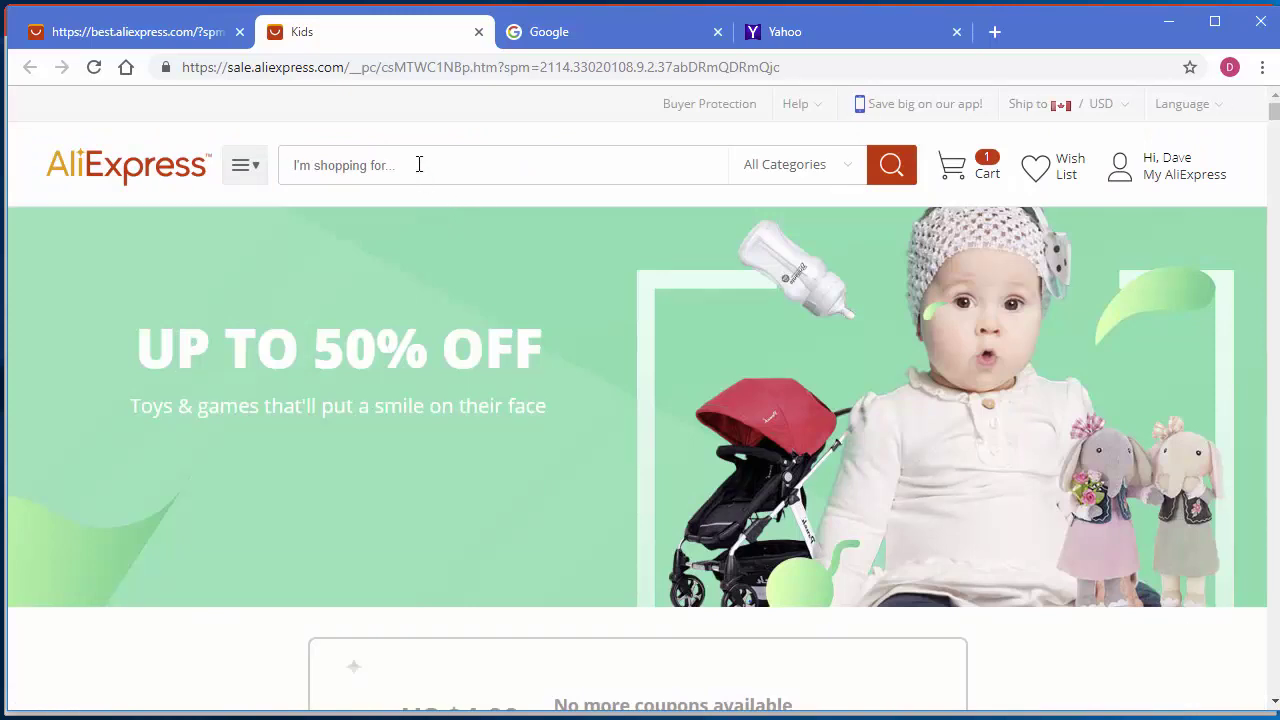
pyautogui.write('camping tent')
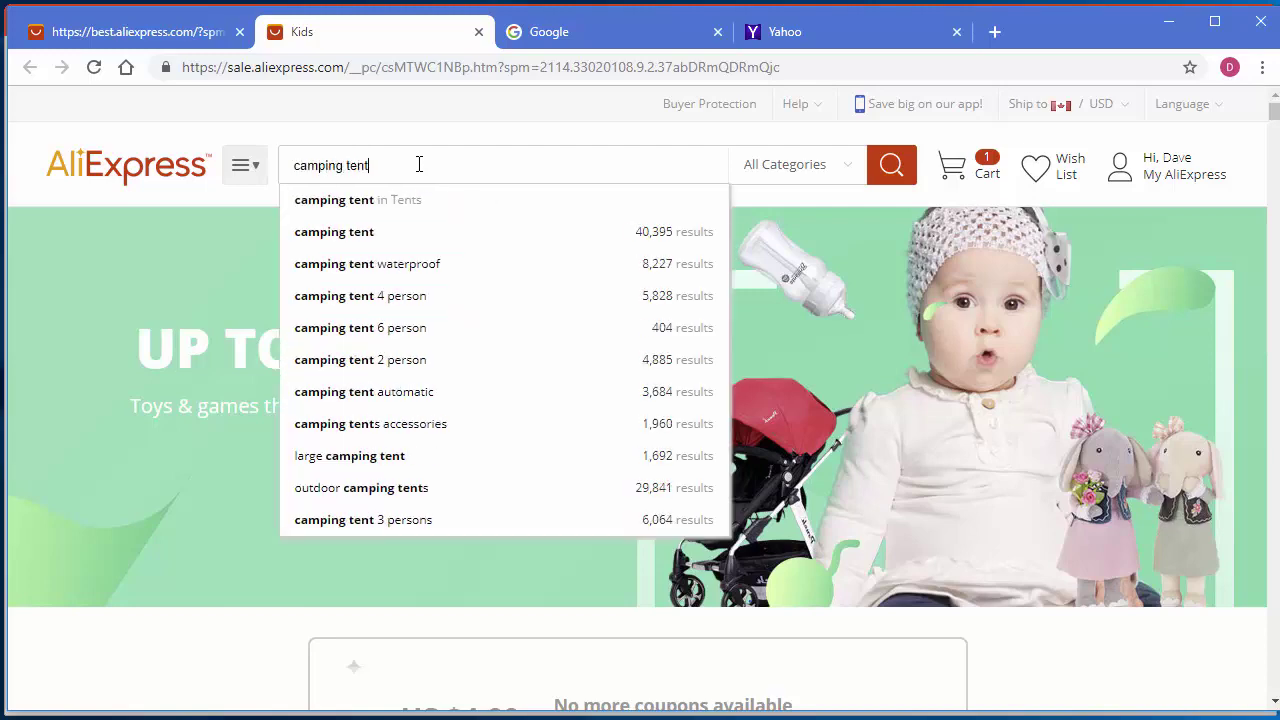
pyautogui.press('Return')
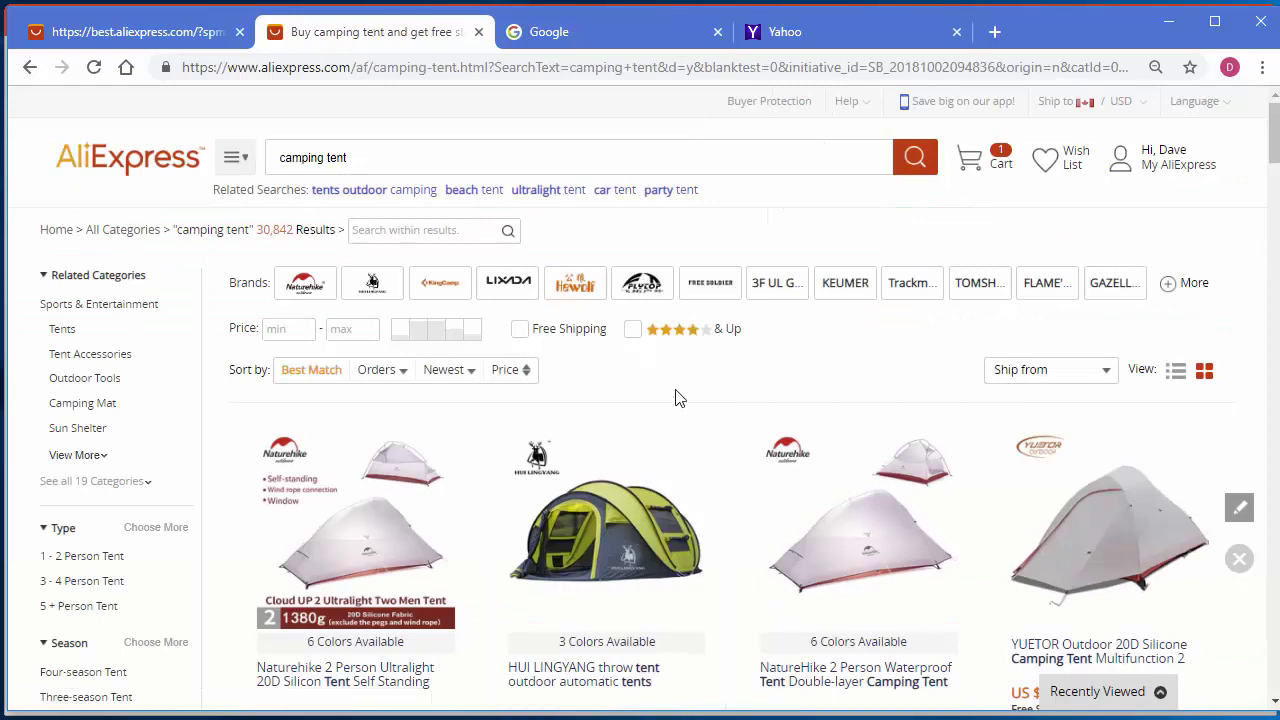
# Step: Sort the results by Orders and filter to 4 stars & Up, leaving 1,874 items
pyautogui.click(396, 376)
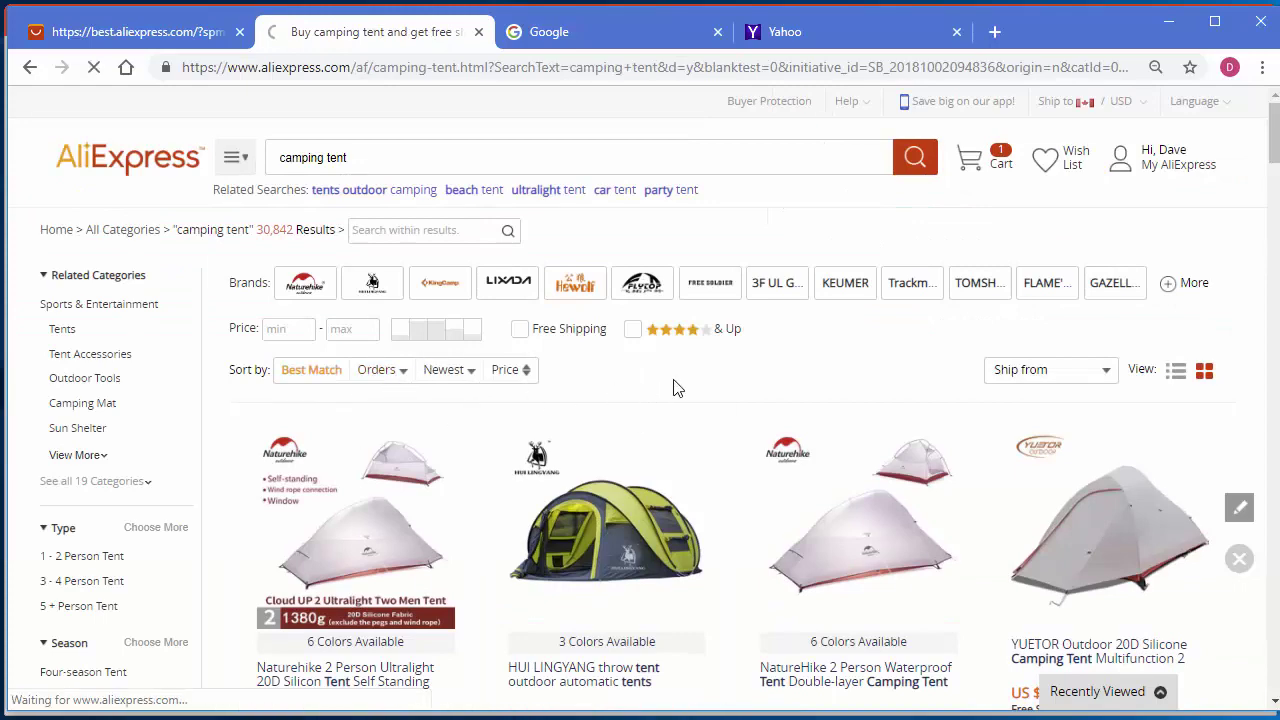
pyautogui.click(512, 372)
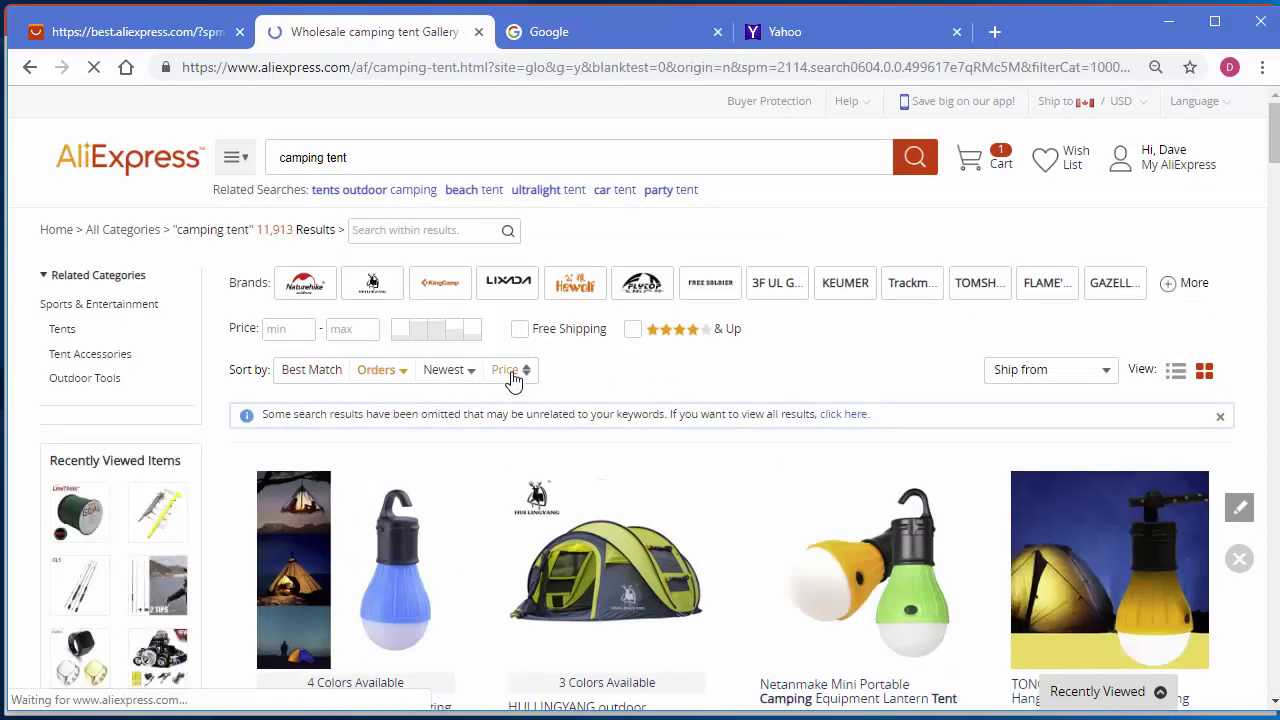
pyautogui.click(385, 377)
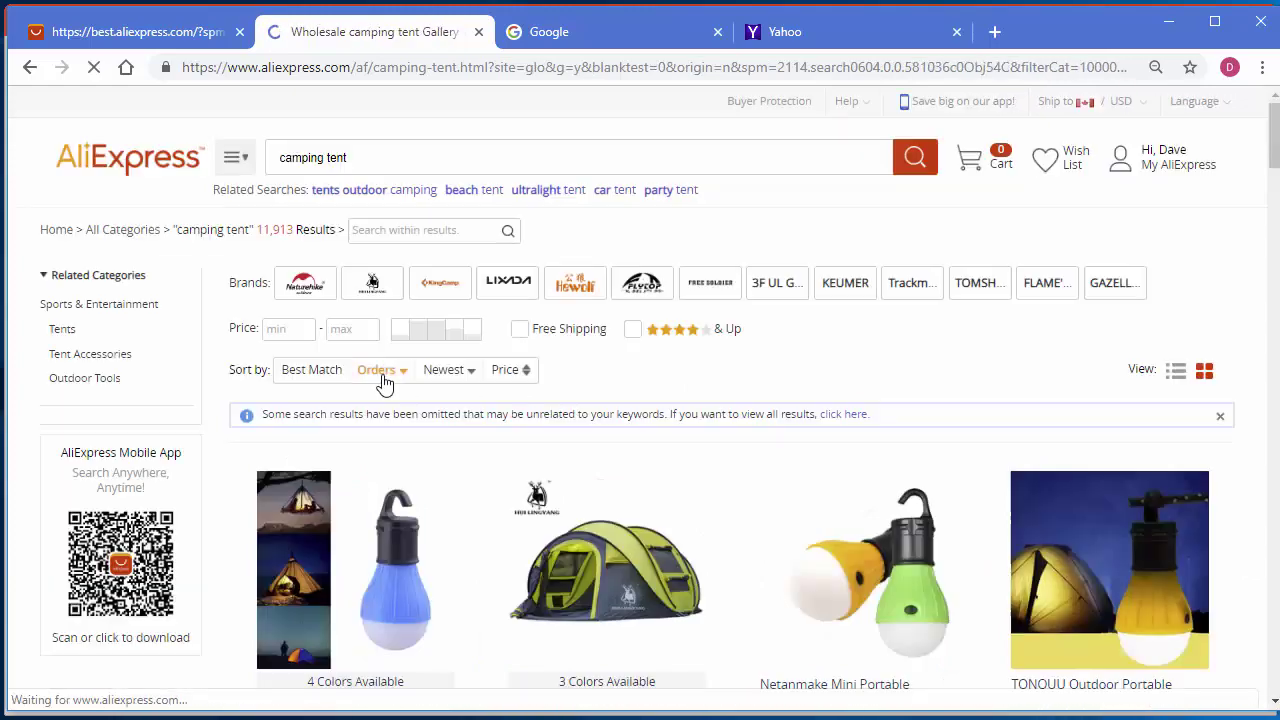
pyautogui.click(632, 329)
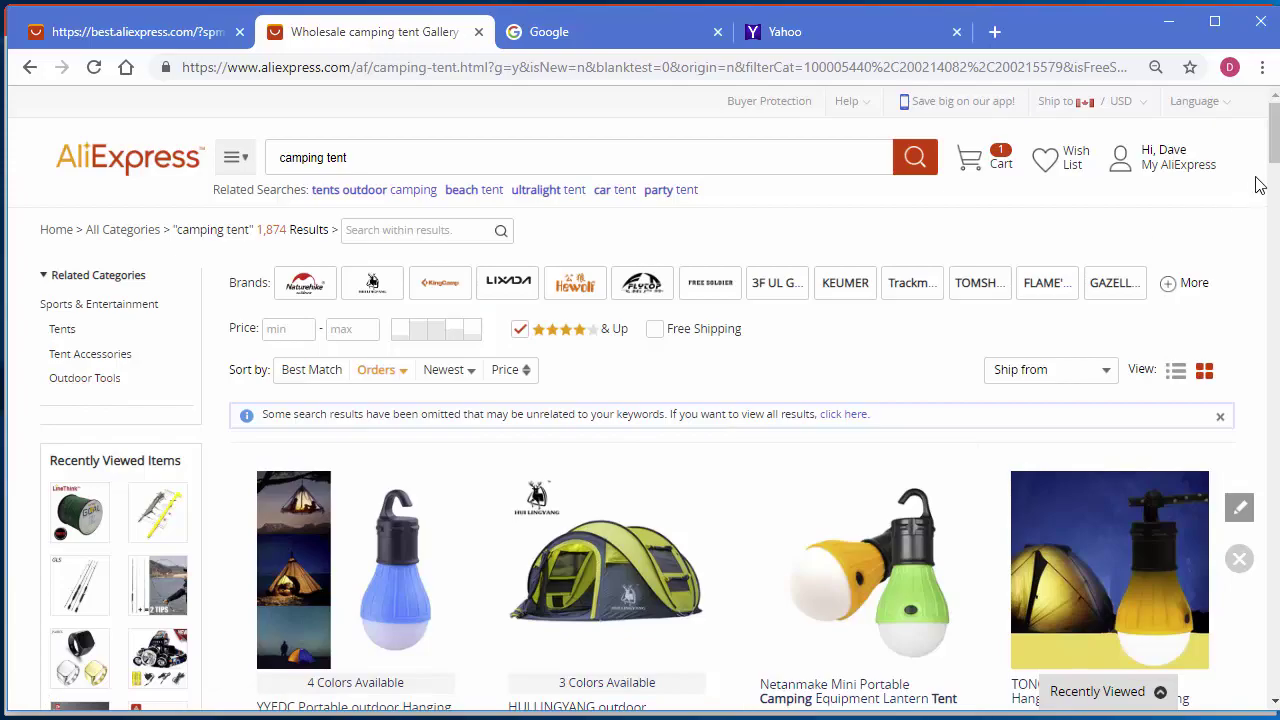
pyautogui.moveTo(1273, 145)
pyautogui.mouseDown()
pyautogui.moveTo(1256, 482)
pyautogui.moveTo(1266, 600)
pyautogui.moveTo(1272, 130)
pyautogui.mouseUp()
pyautogui.scroll(-3, 1157, 180)
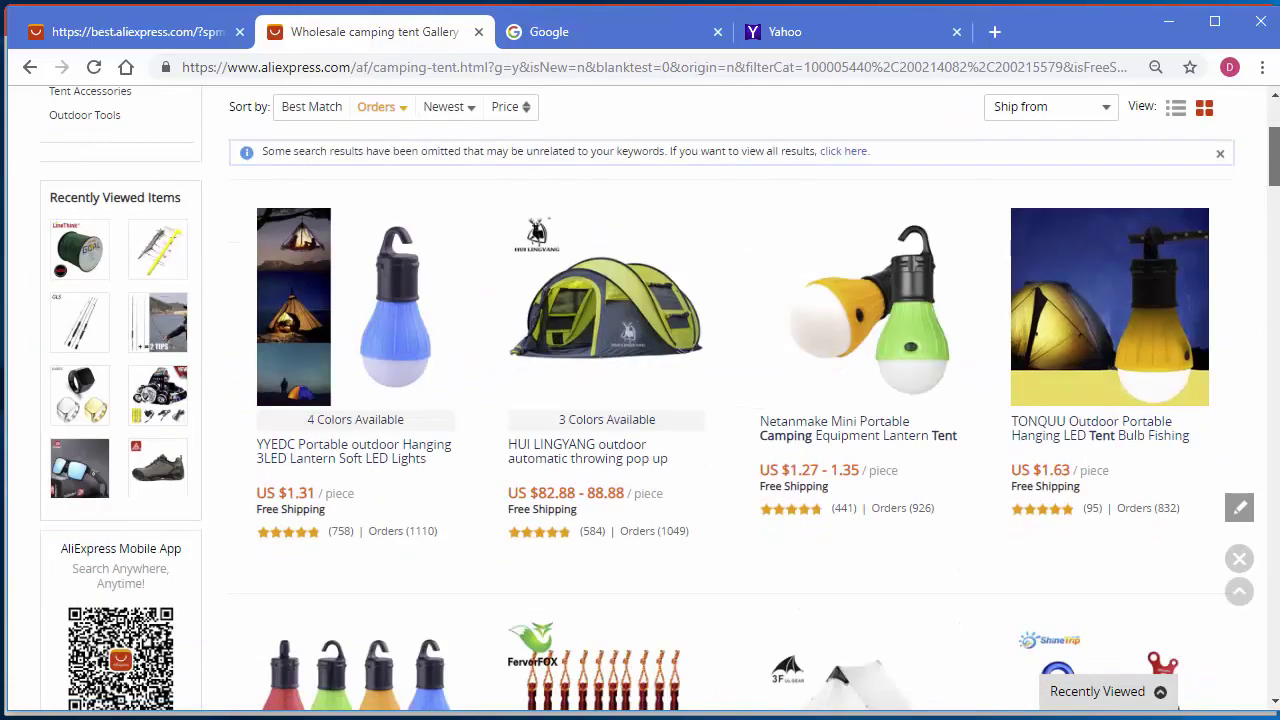
# Step: Bring up the page menu on the camping tent results to view the page source
pyautogui.rightClick(614, 266)
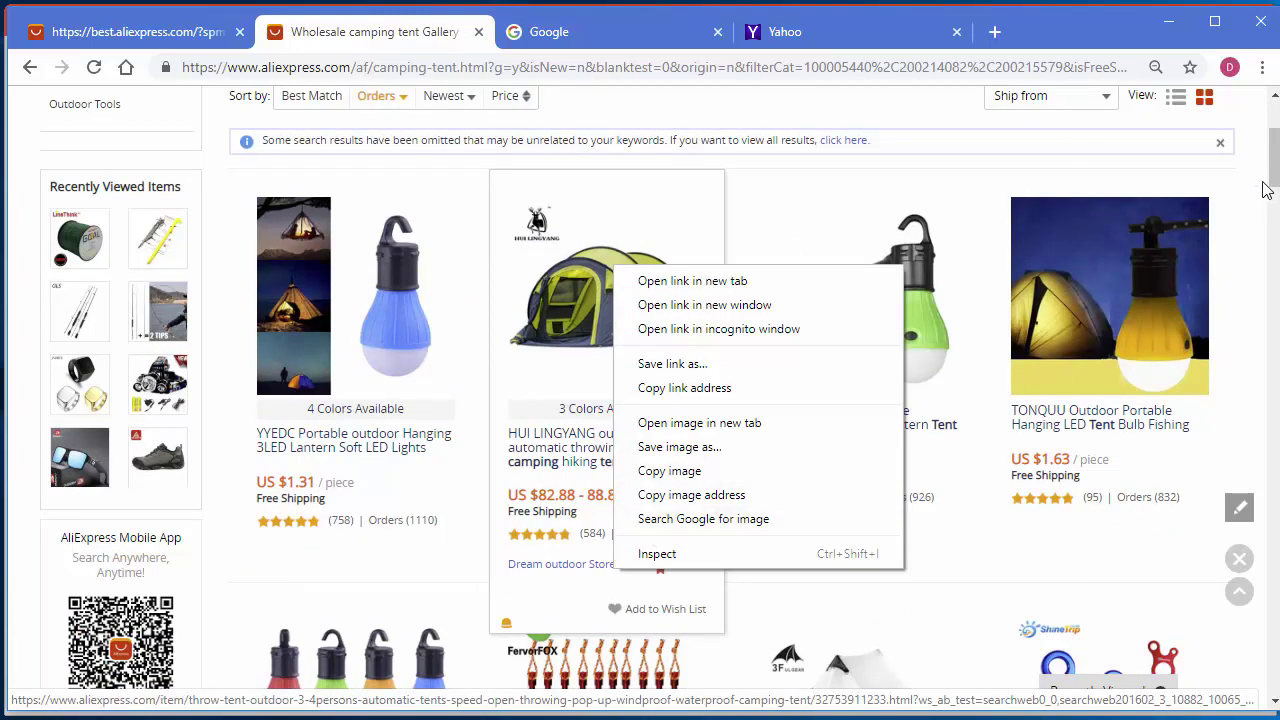
pyautogui.scroll(3, 1268, 180)
pyautogui.rightClick(835, 360)
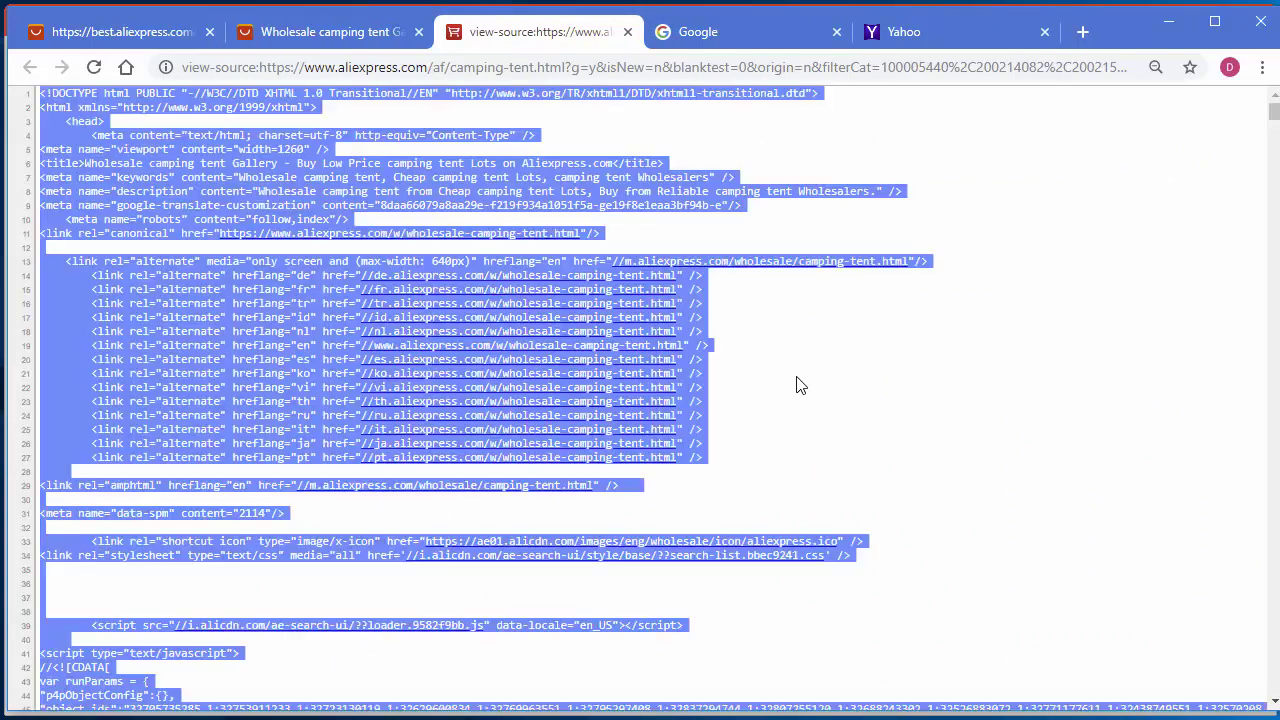
# Step: Paste the tent results source into Ali Inspector and extract the 48 product links
pyautogui.click(1158, 26)
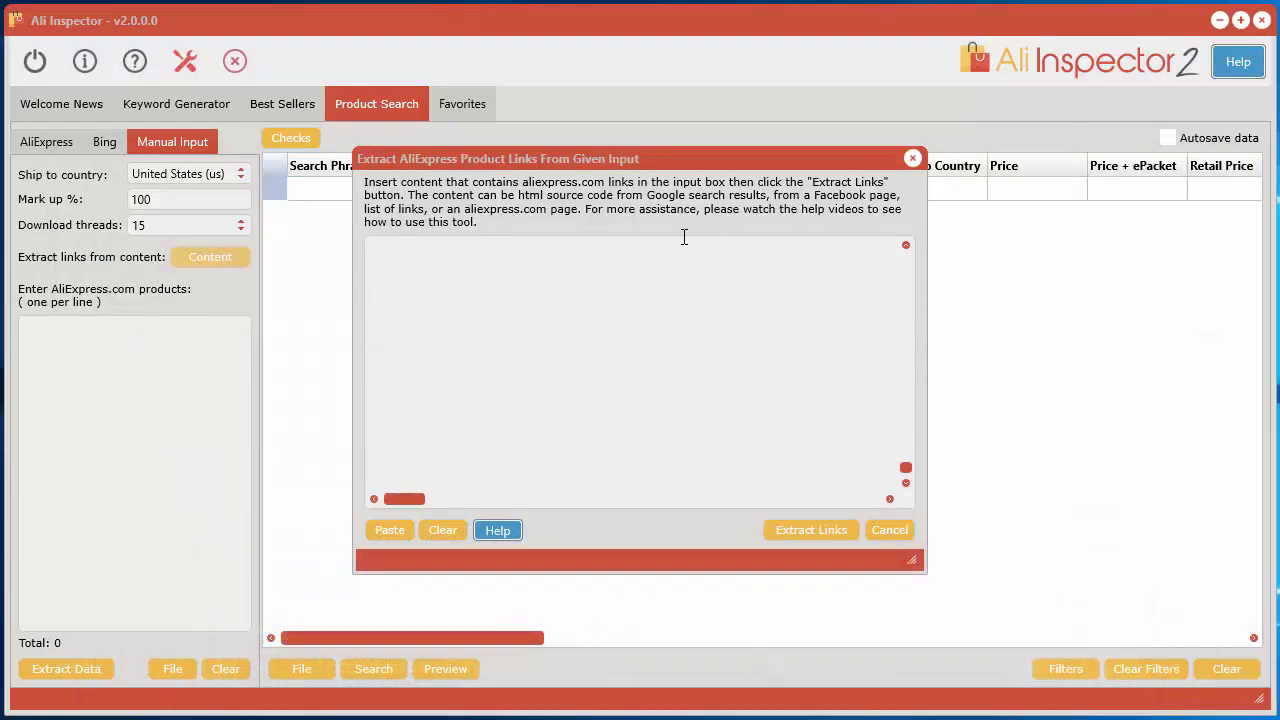
pyautogui.click(626, 289)
pyautogui.hotkey('ctrl', 'v')
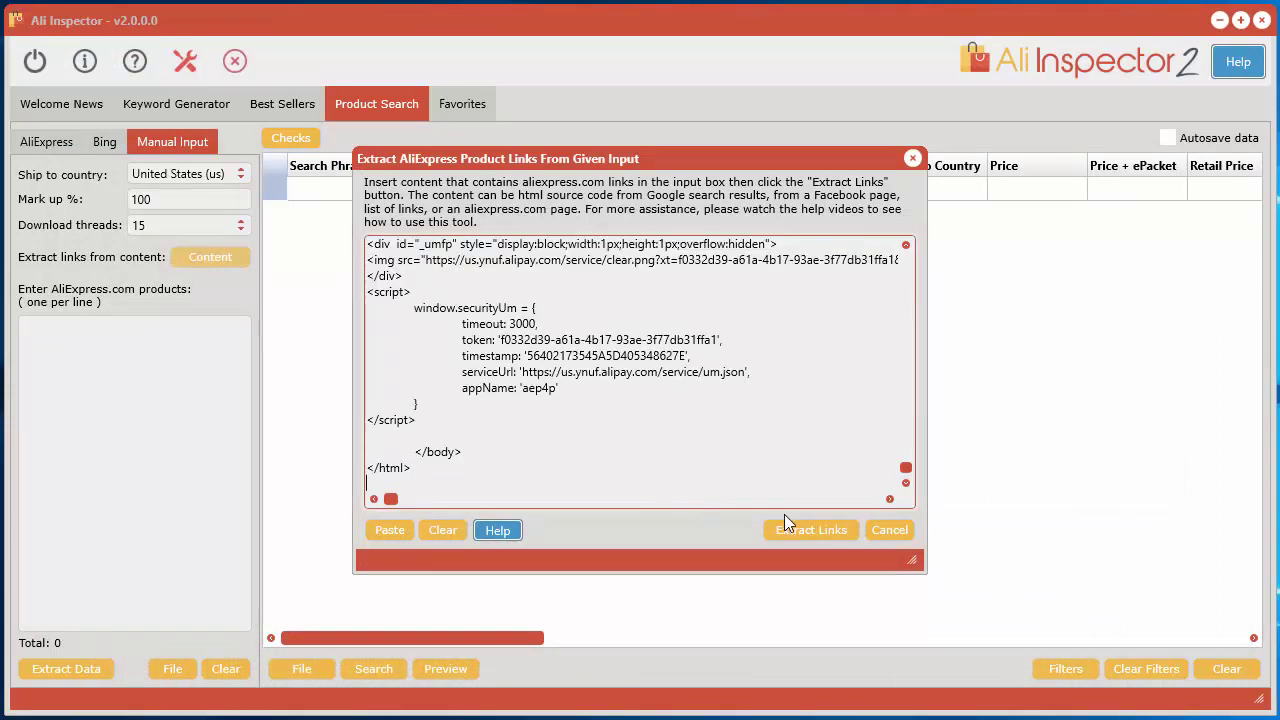
pyautogui.click(811, 530)
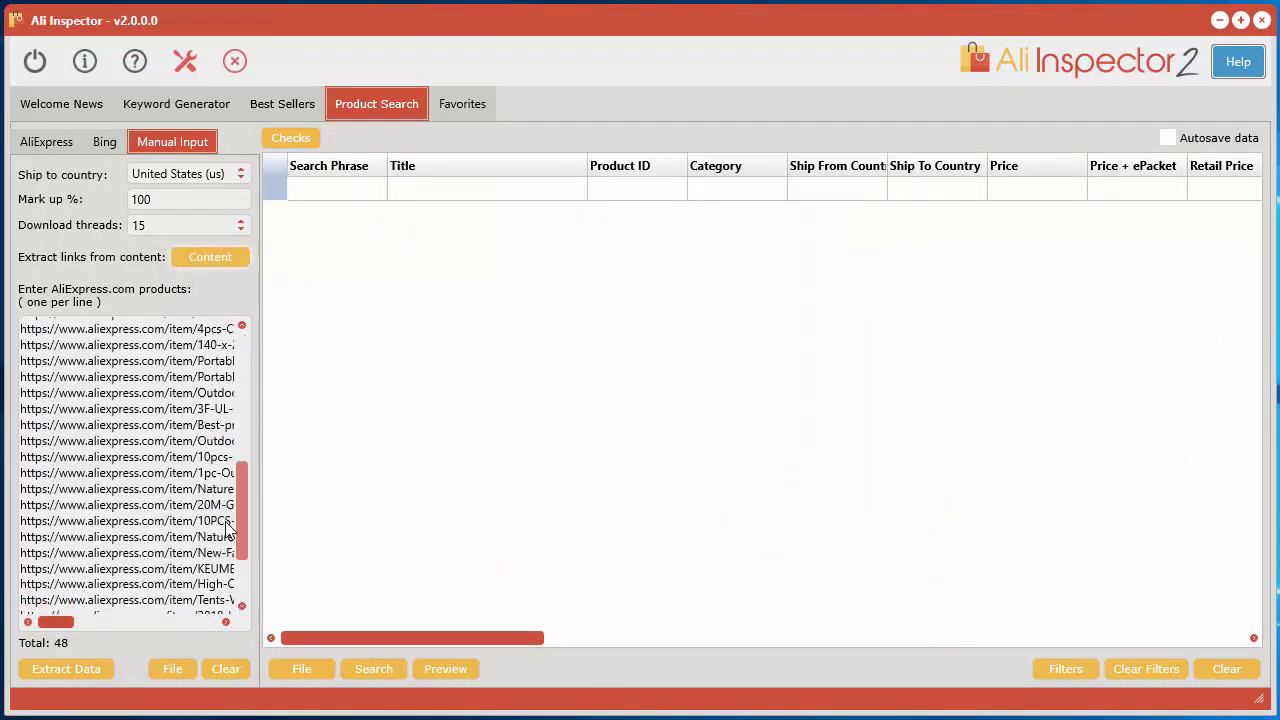
pyautogui.scroll(10, 224, 535)
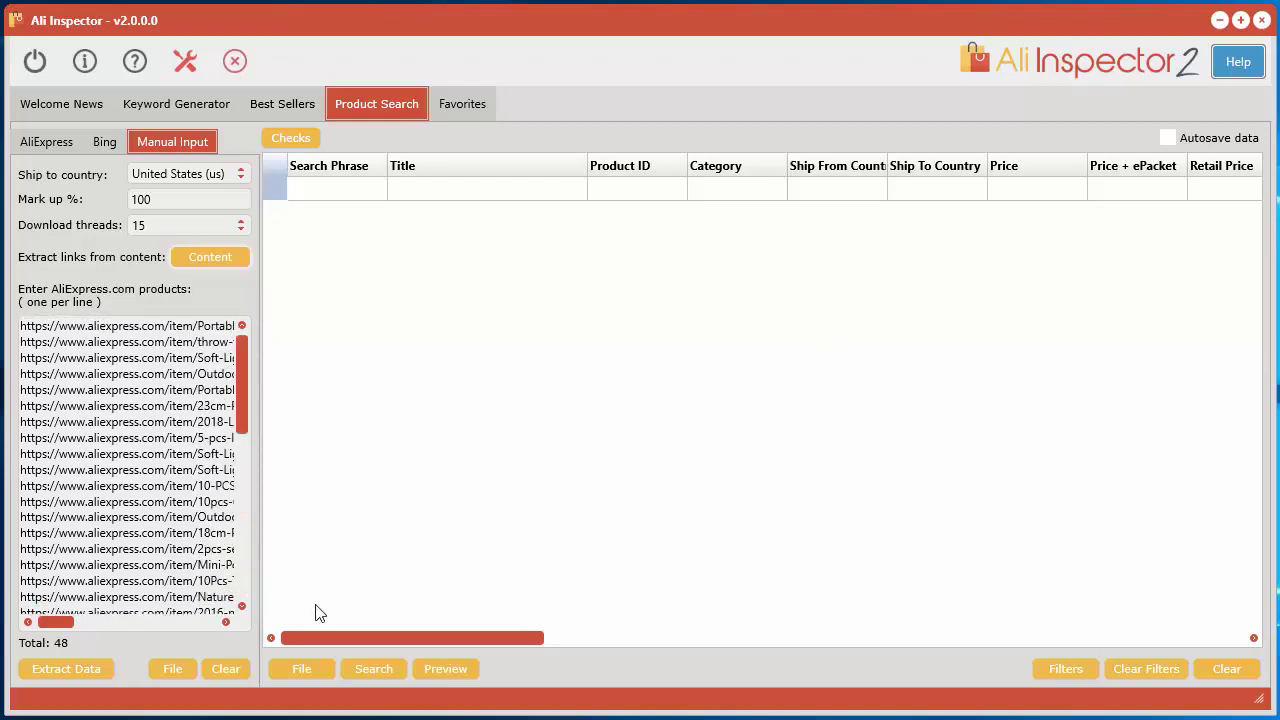
# Step: Fetch product data for the 48 links, then clear the product table and link list
pyautogui.click(70, 670)
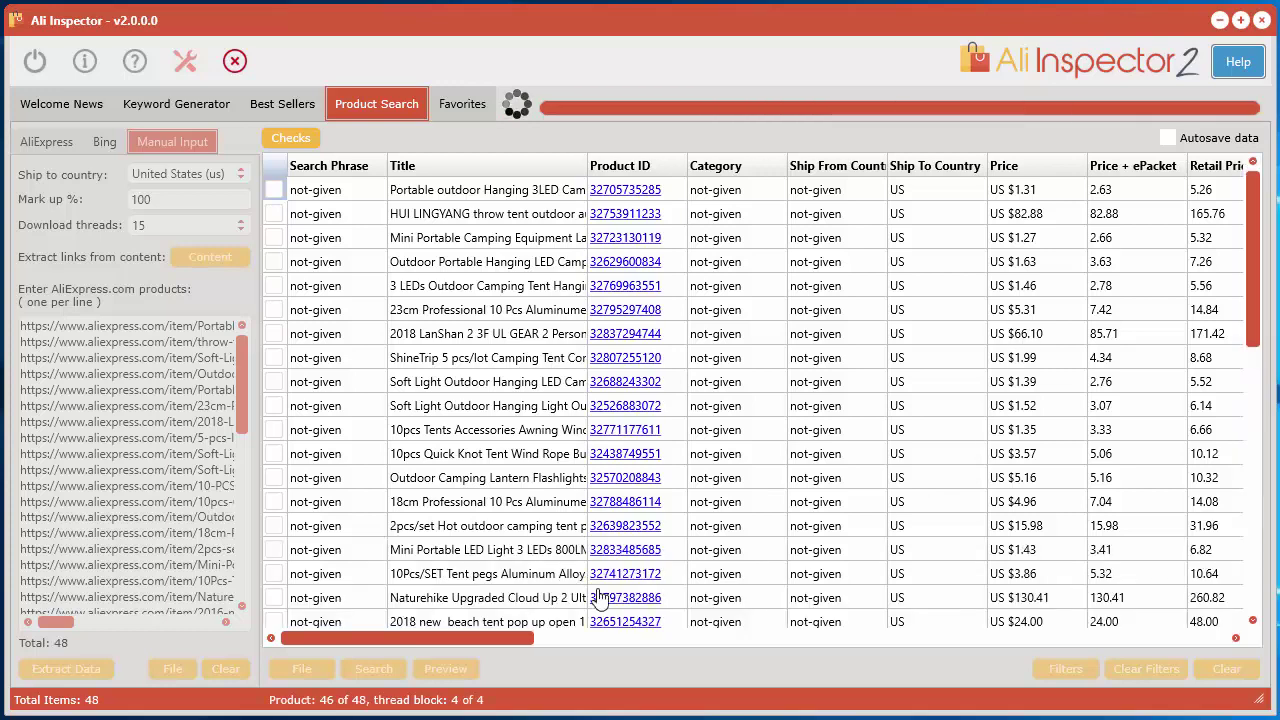
pyautogui.moveTo(392, 640); pyautogui.dragTo(340, 636)
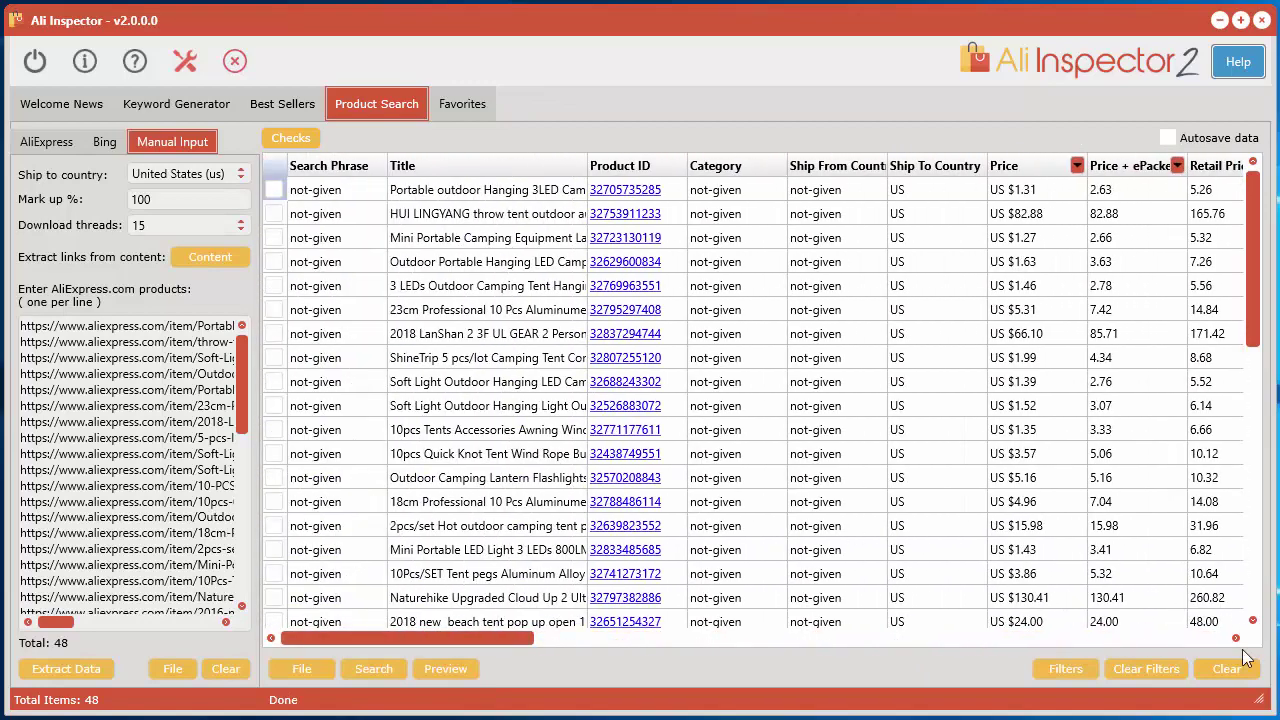
pyautogui.click(1227, 669)
pyautogui.click(703, 437)
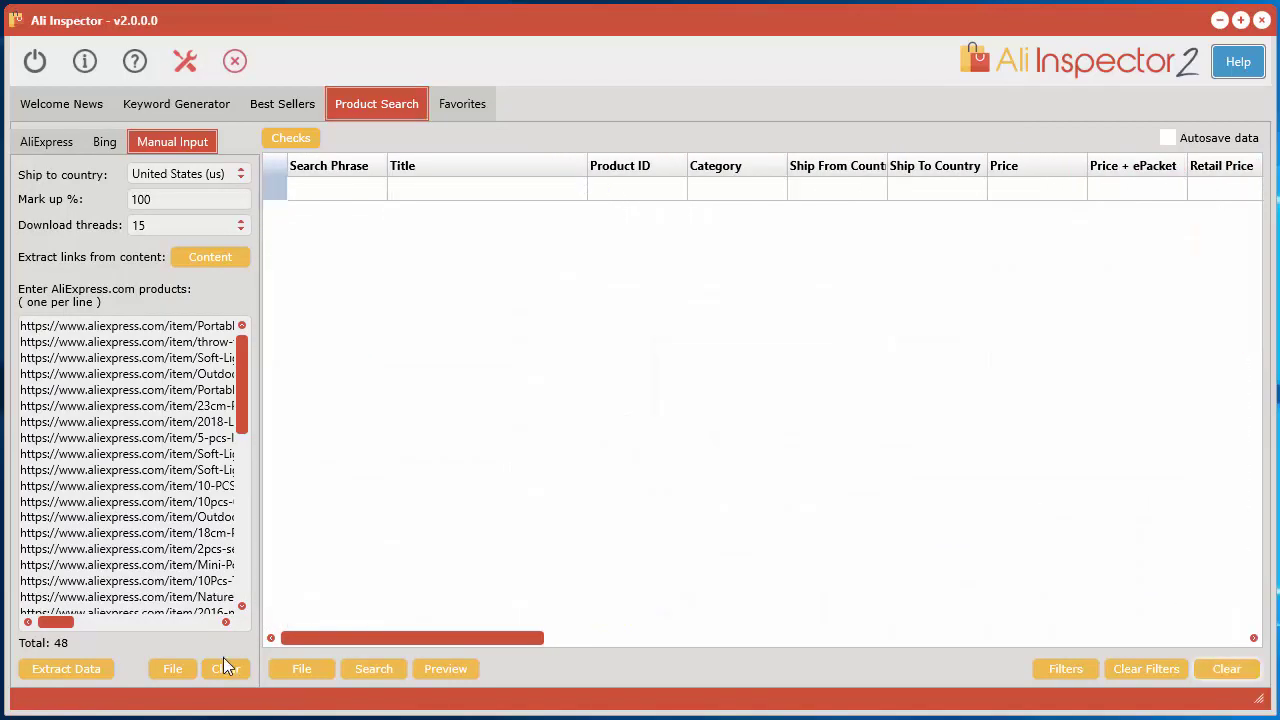
pyautogui.click(222, 667)
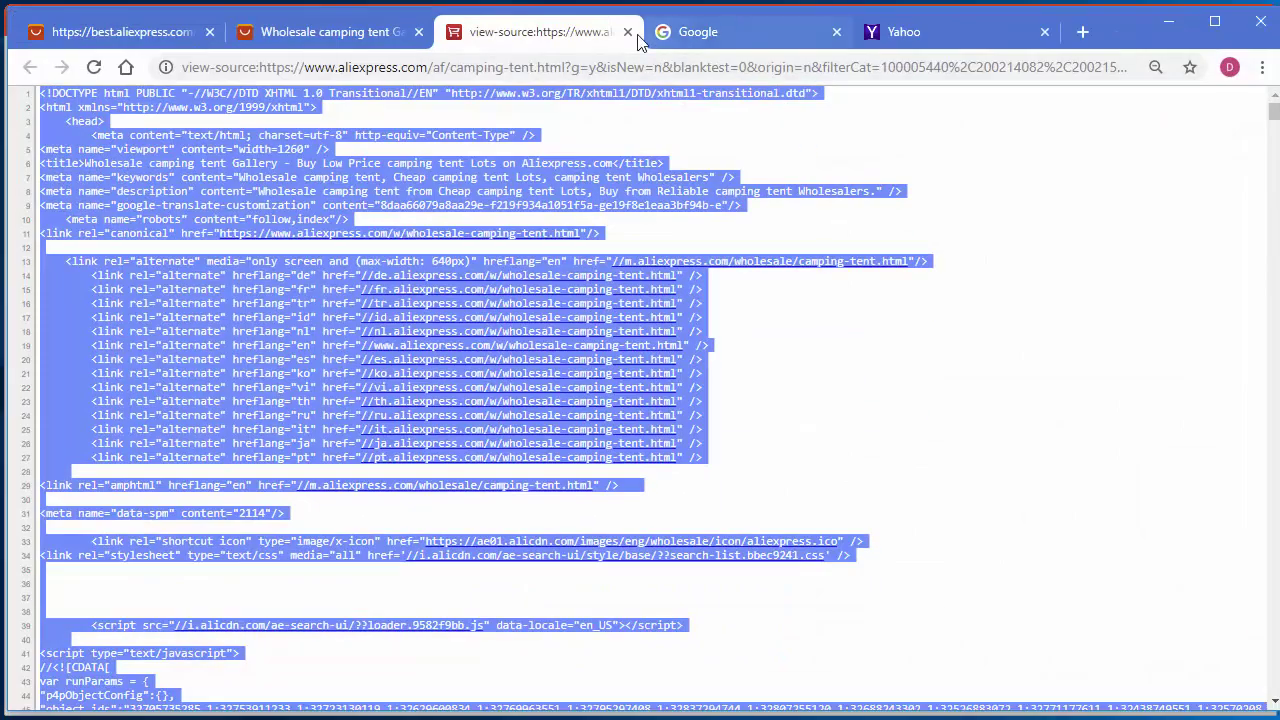
# Step: On the Google tab, search for site:aliexpress.com/item/ "fishing"
pyautogui.click(698, 33)
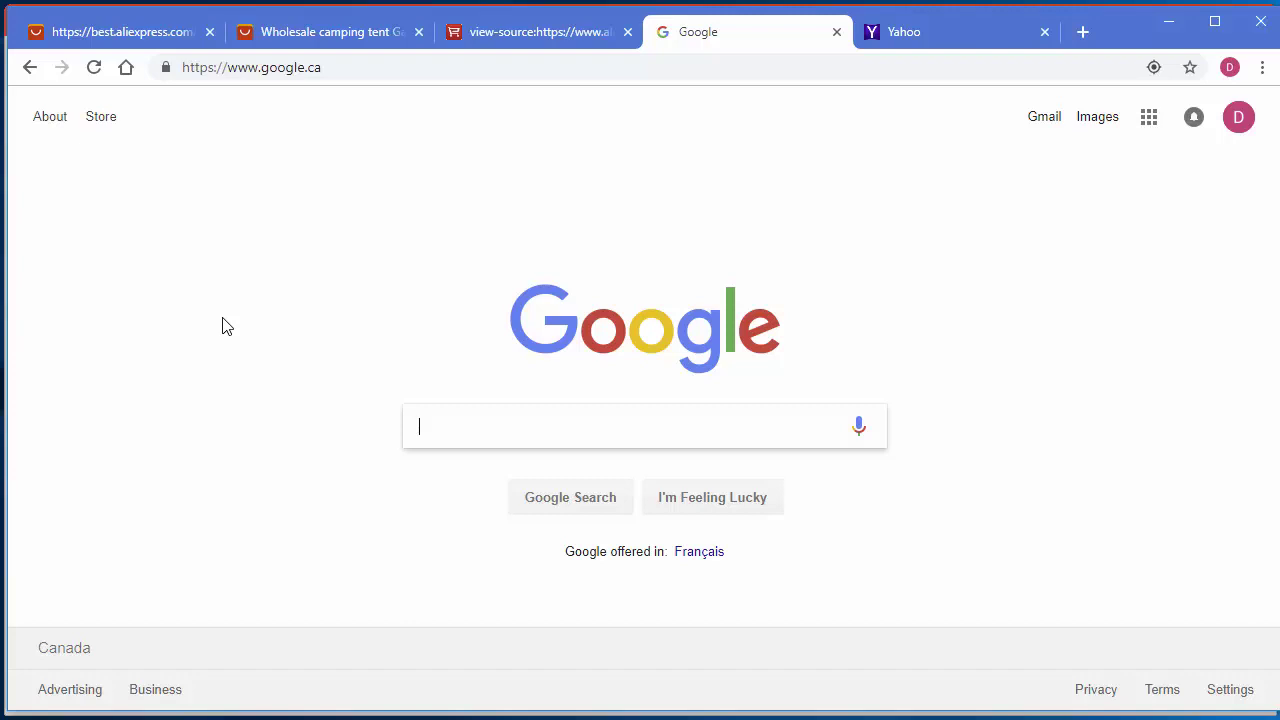
pyautogui.write('site')
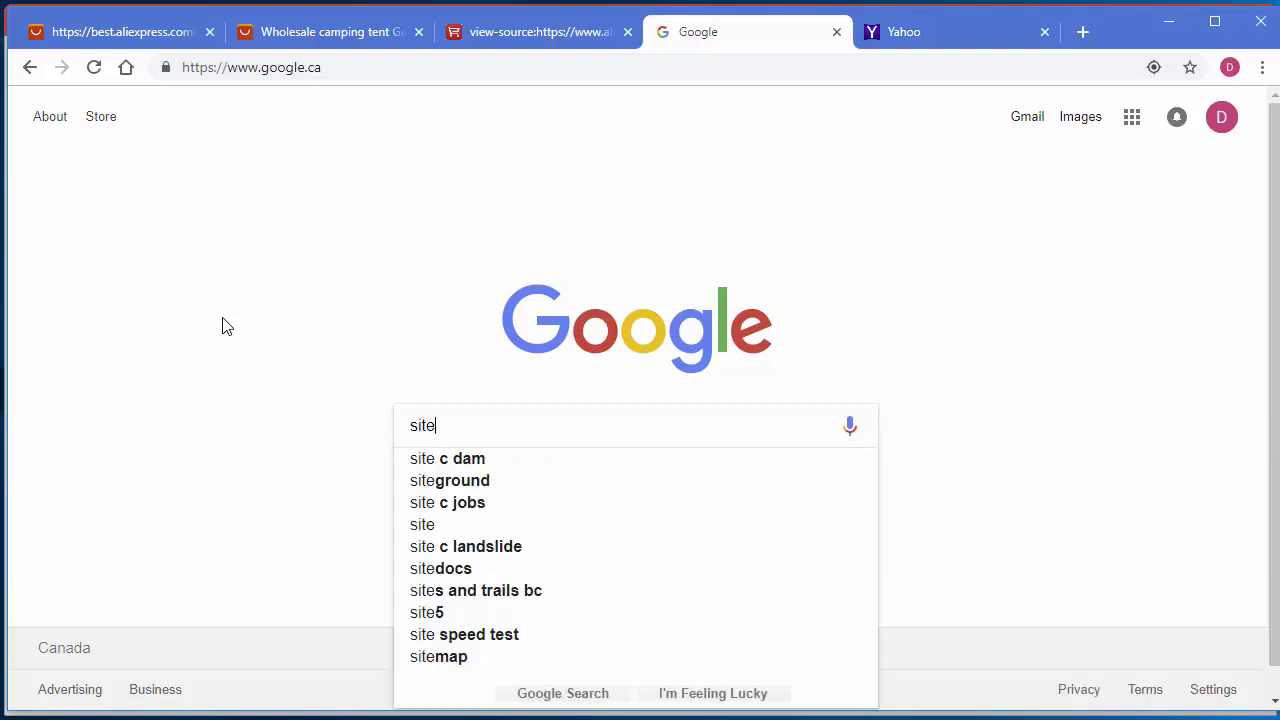
pyautogui.write(':')
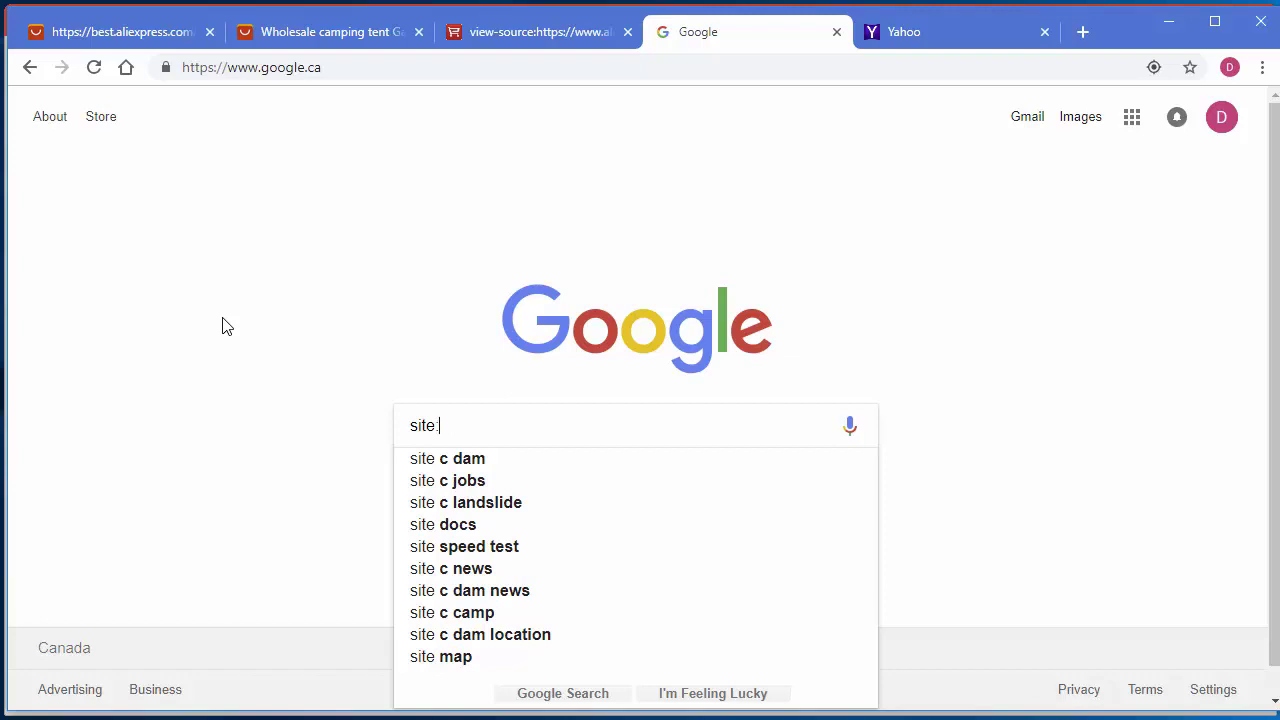
pyautogui.write('aliexpr')
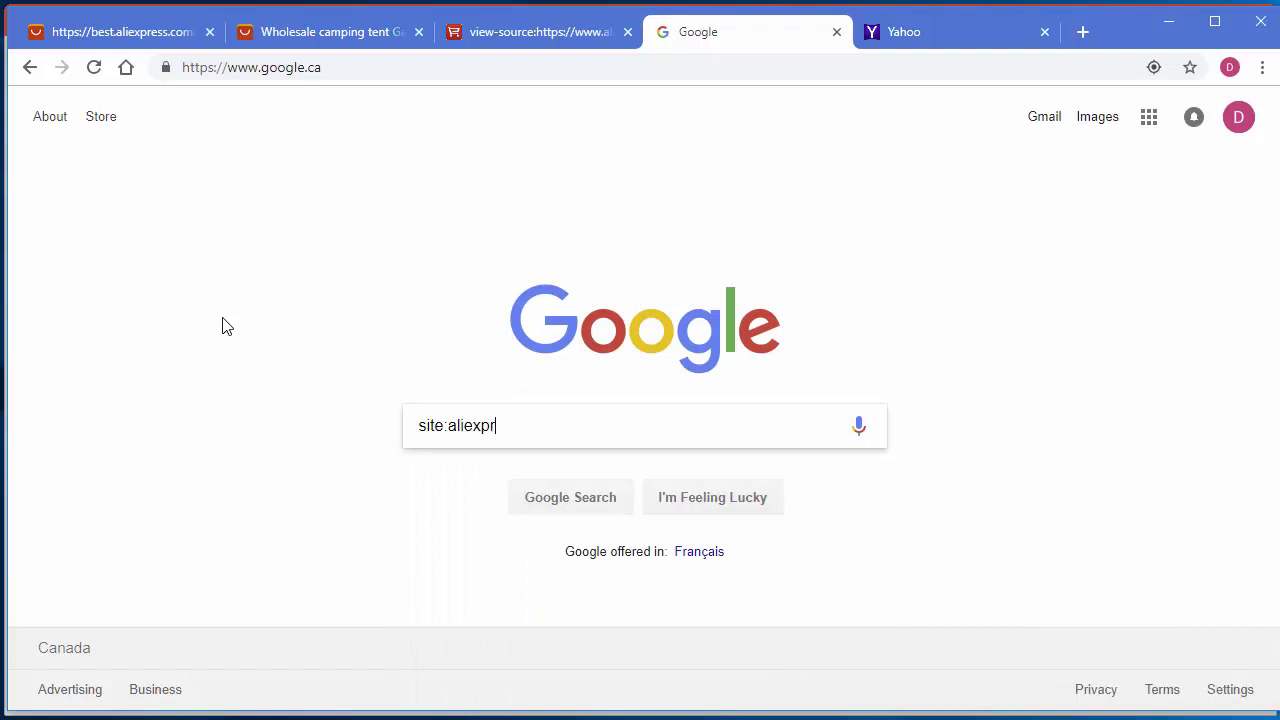
pyautogui.write('ess.com/item/ "')
pyautogui.write('fishing')
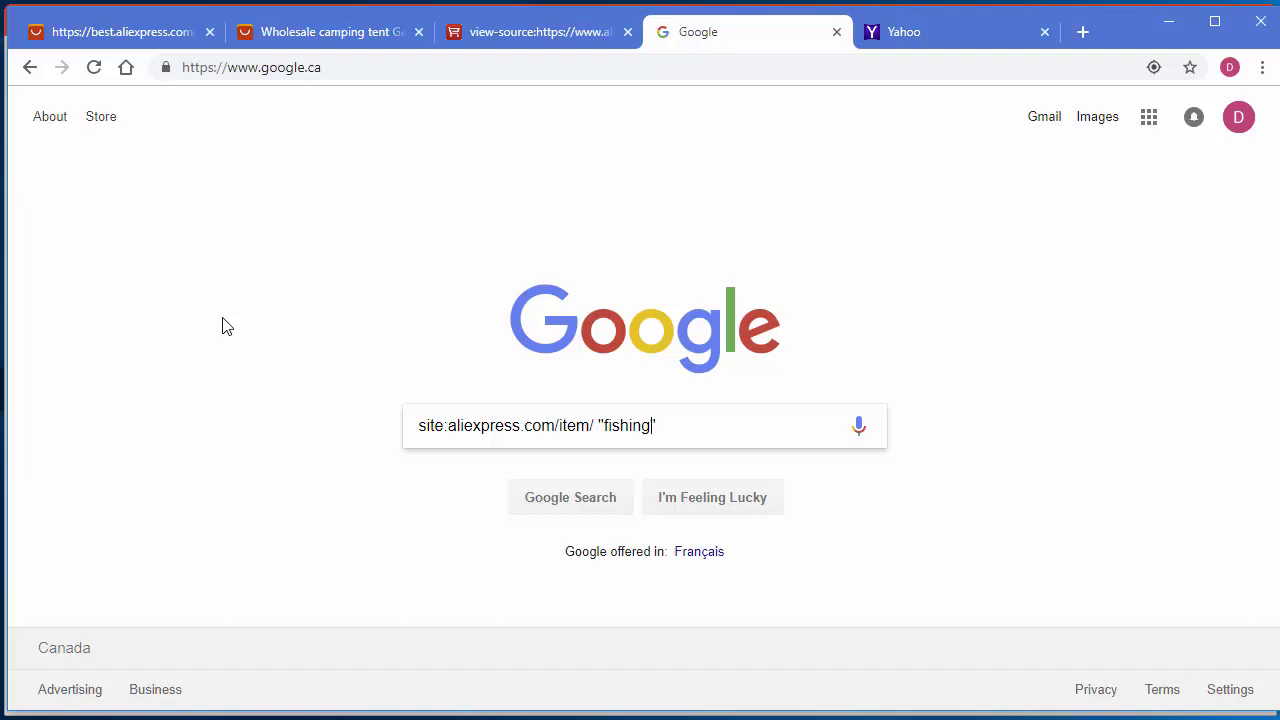
pyautogui.press('Return')
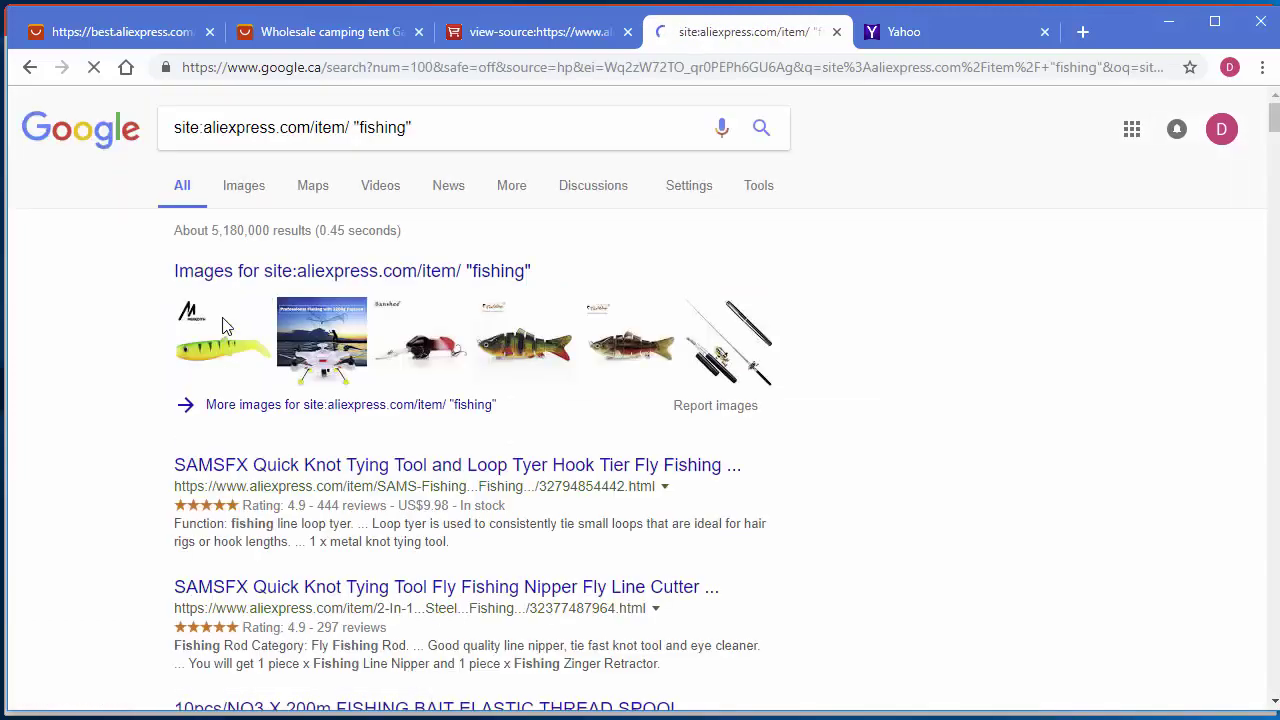
pyautogui.scroll(-2, 942, 472)
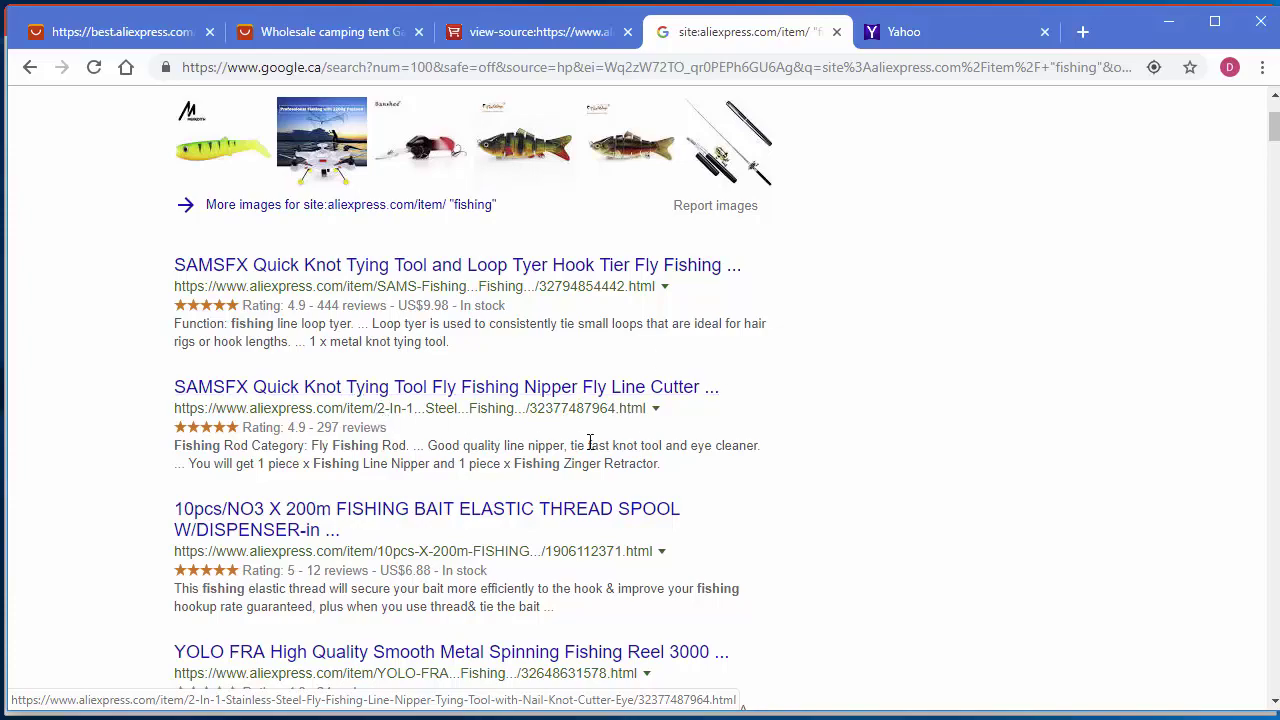
pyautogui.scroll(-1, 983, 538)
pyautogui.scroll(-5, 983, 538)
pyautogui.scroll(8, 983, 538)
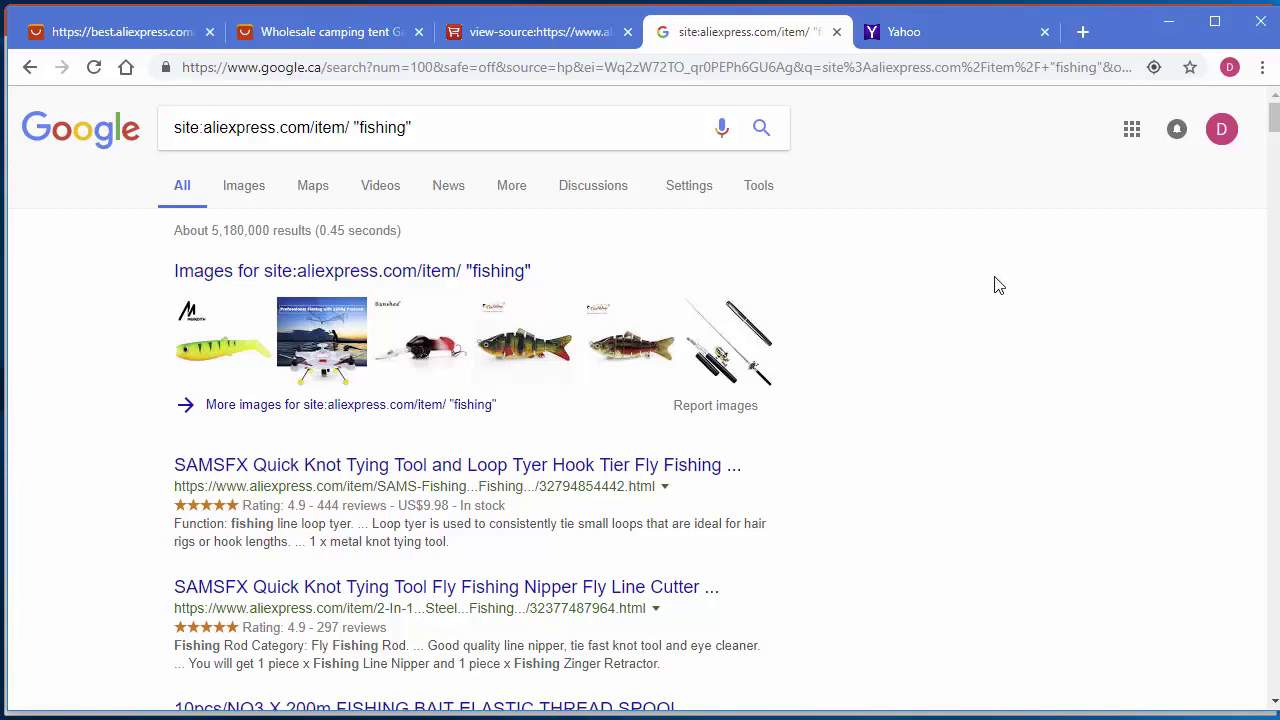
# Step: Review Google's Advanced search page for the fishing query and rerun the search
pyautogui.click(692, 190)
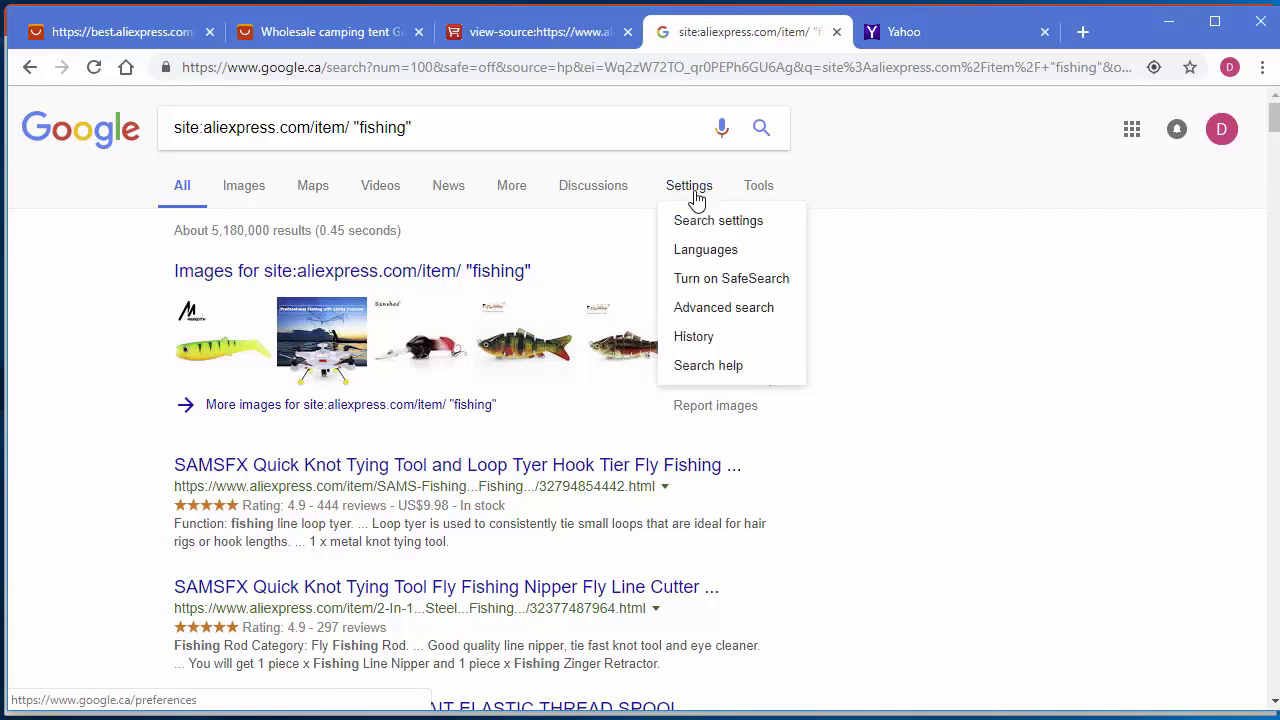
pyautogui.click(705, 312)
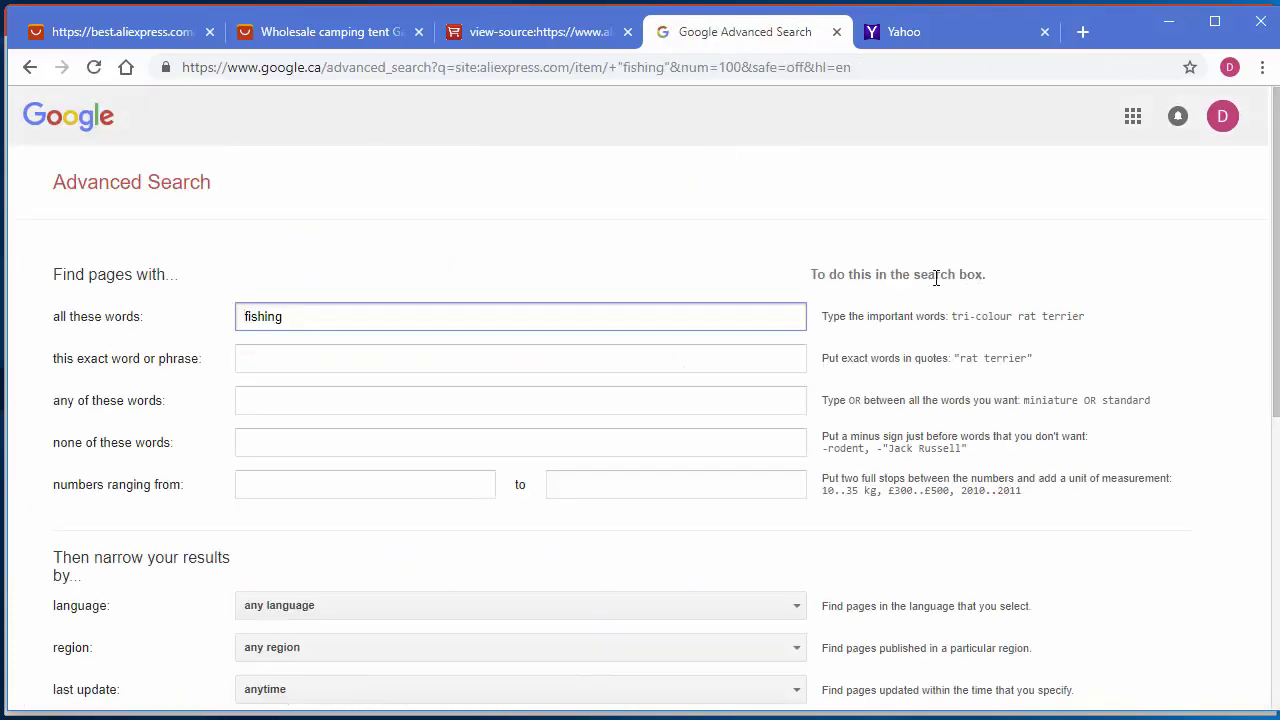
pyautogui.scroll(-1, 165, 525)
pyautogui.scroll(-2, 165, 525)
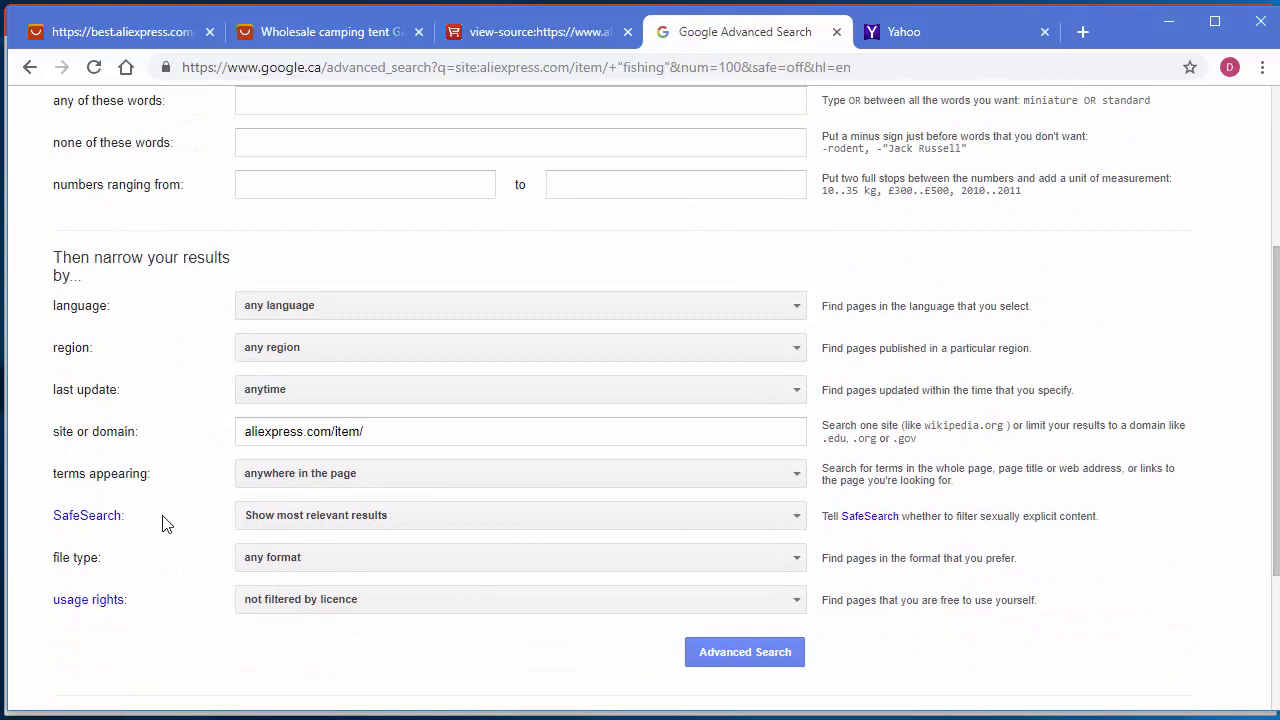
pyautogui.scroll(-3, 165, 525)
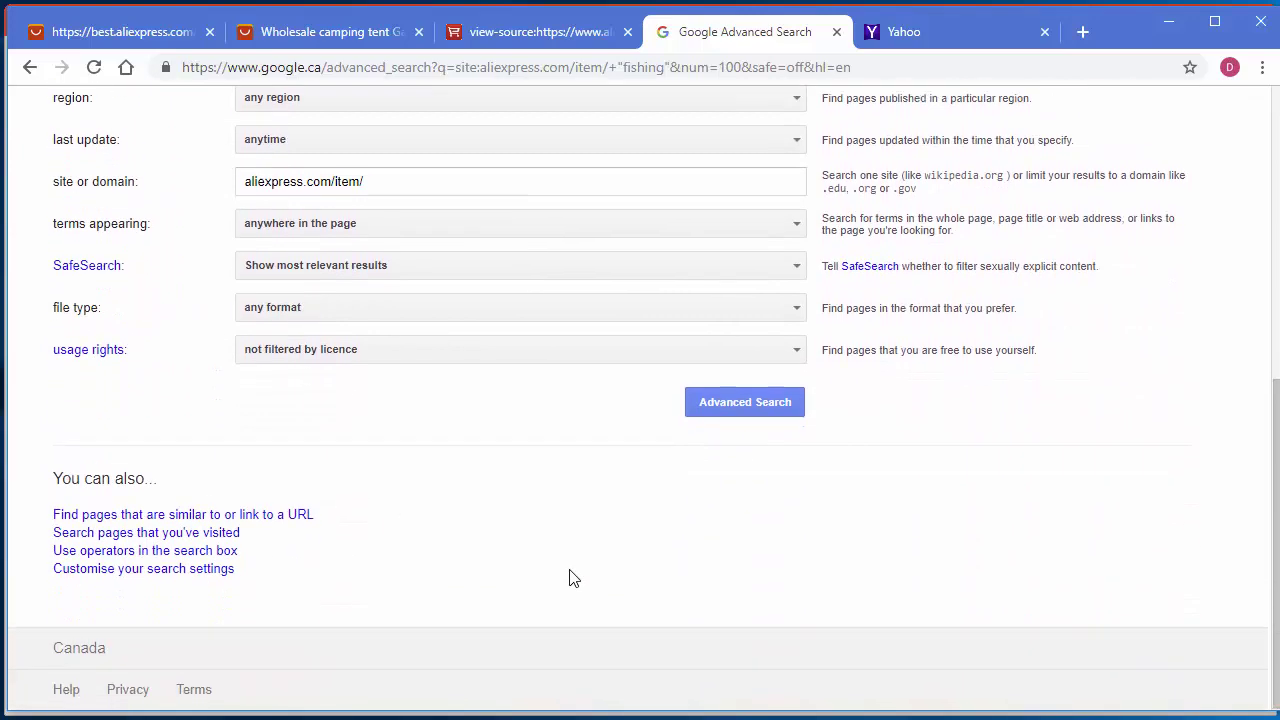
pyautogui.scroll(5, 286, 609)
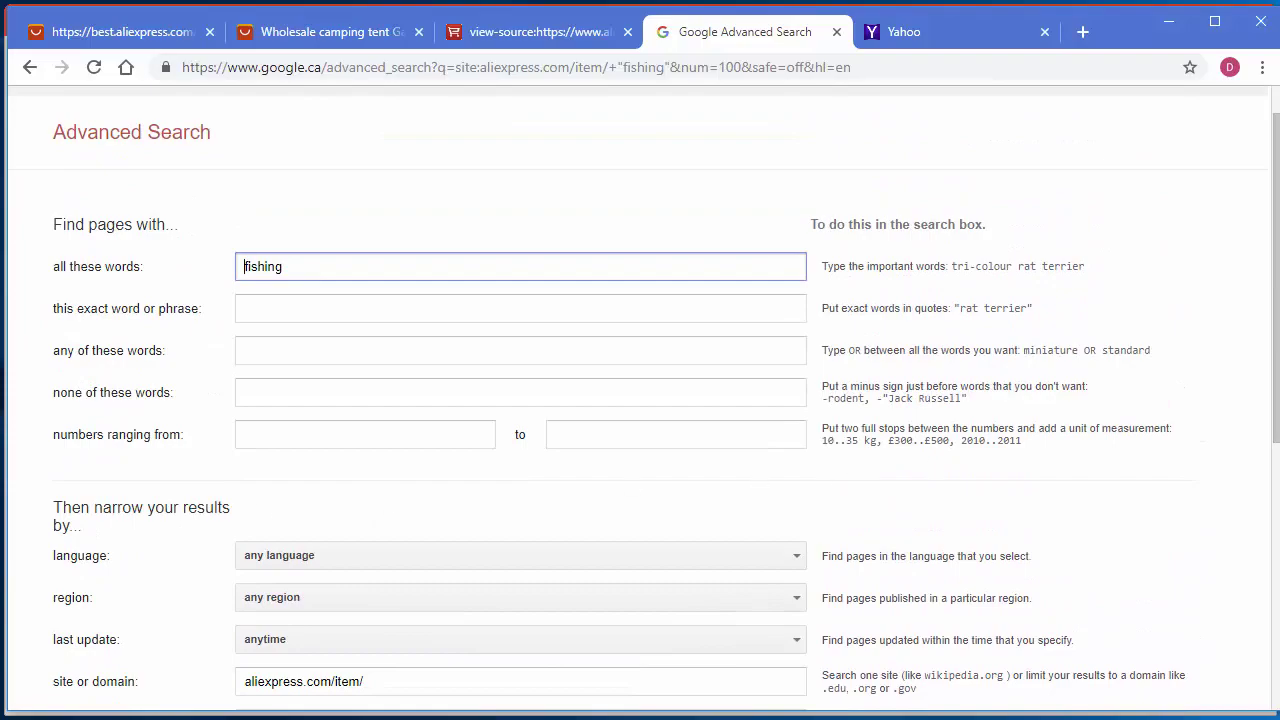
pyautogui.press('Return')
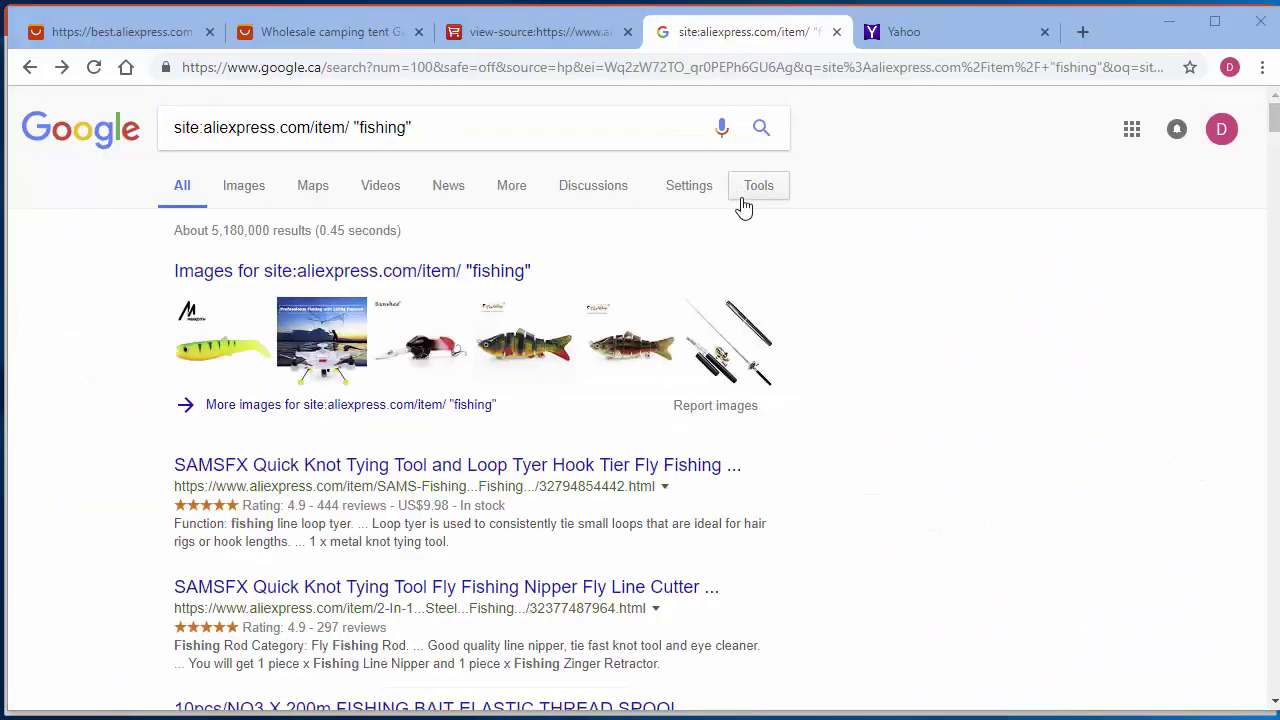
# Step: Open Google's Search settings page showing 100 results per page and SafeSearch off
pyautogui.moveTo(1274, 120); pyautogui.dragTo(928, 327)
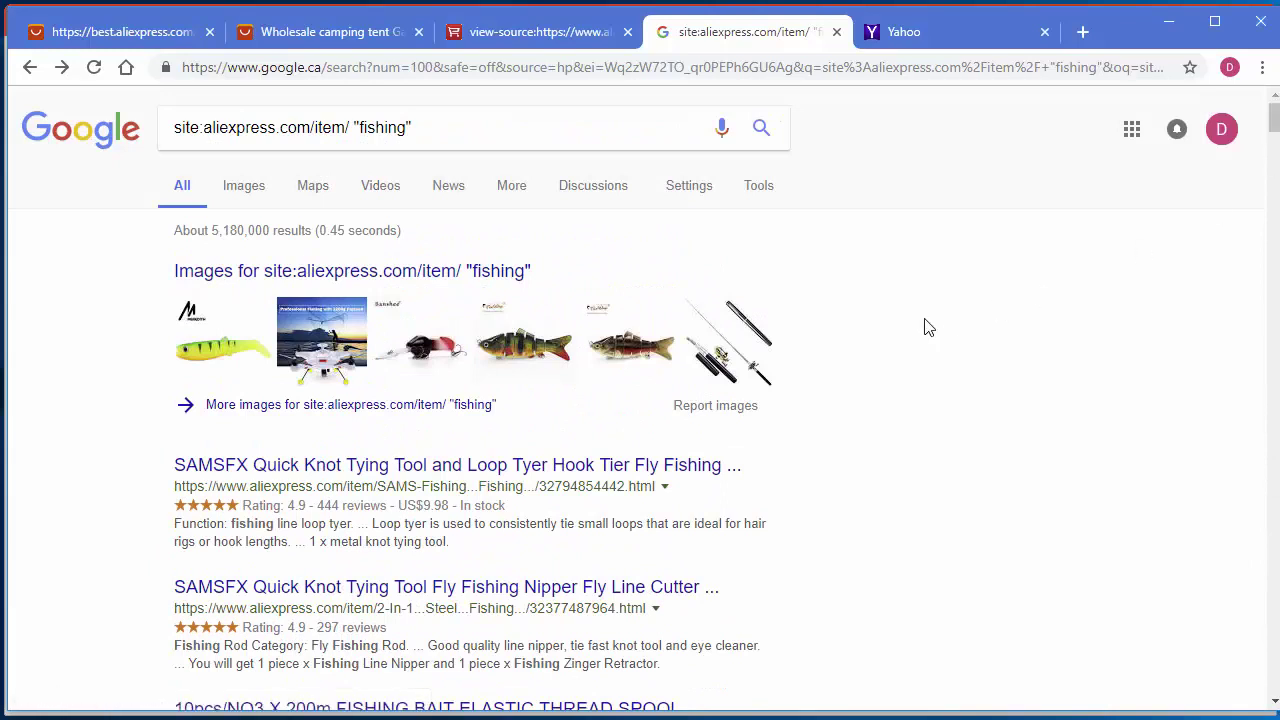
pyautogui.click(688, 185)
pyautogui.click(694, 222)
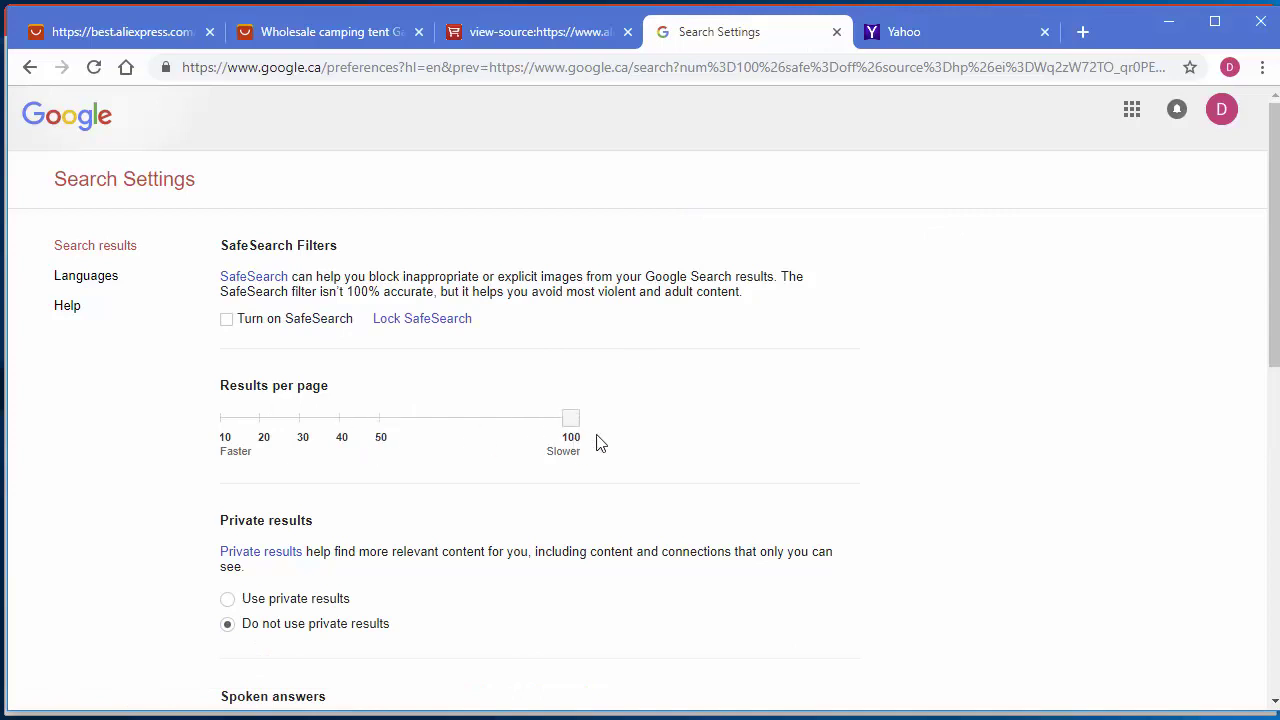
# Step: Close the settings tab and search site:aliexpress.com/item/ "fishing" again in a new tab
pyautogui.click(837, 31)
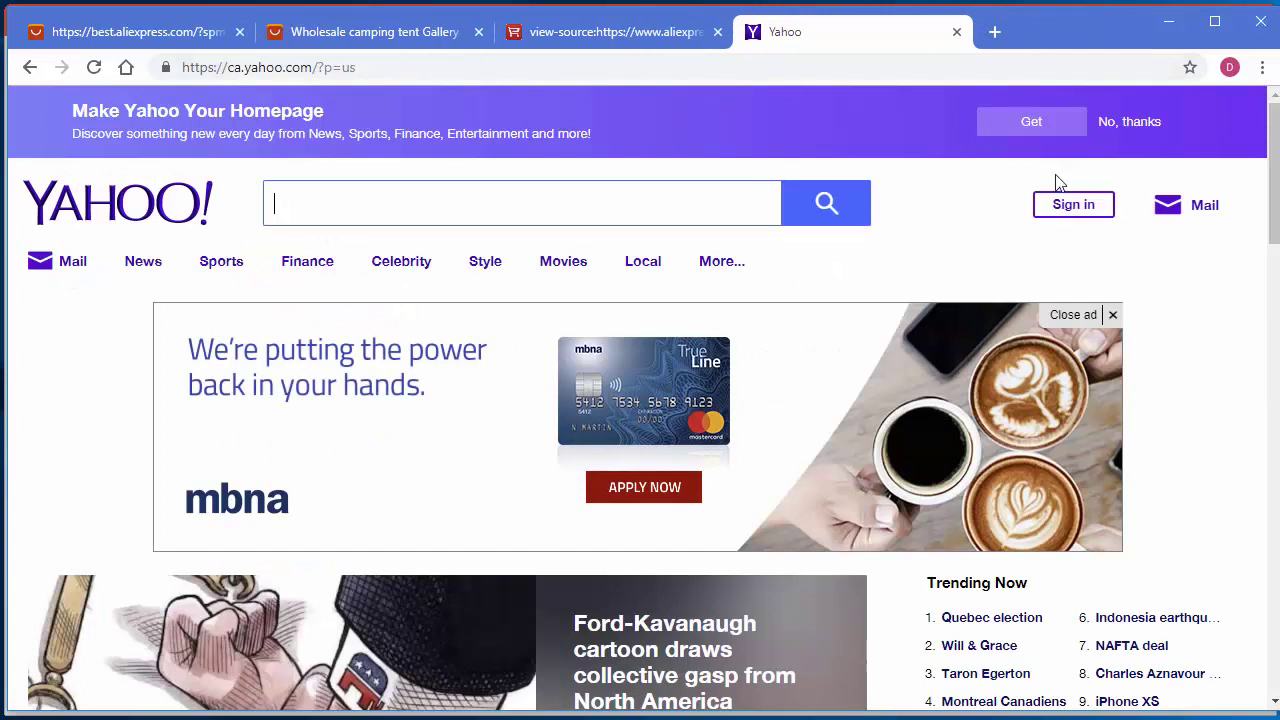
pyautogui.click(996, 32)
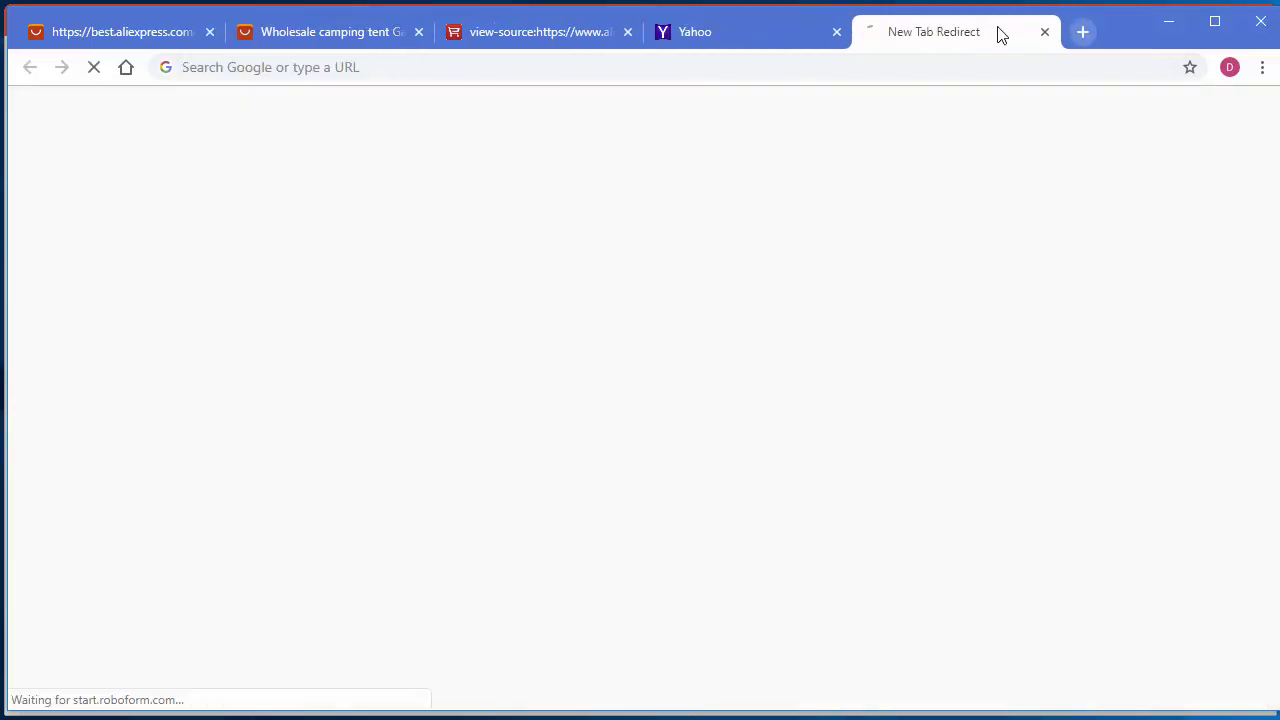
pyautogui.click(126, 67)
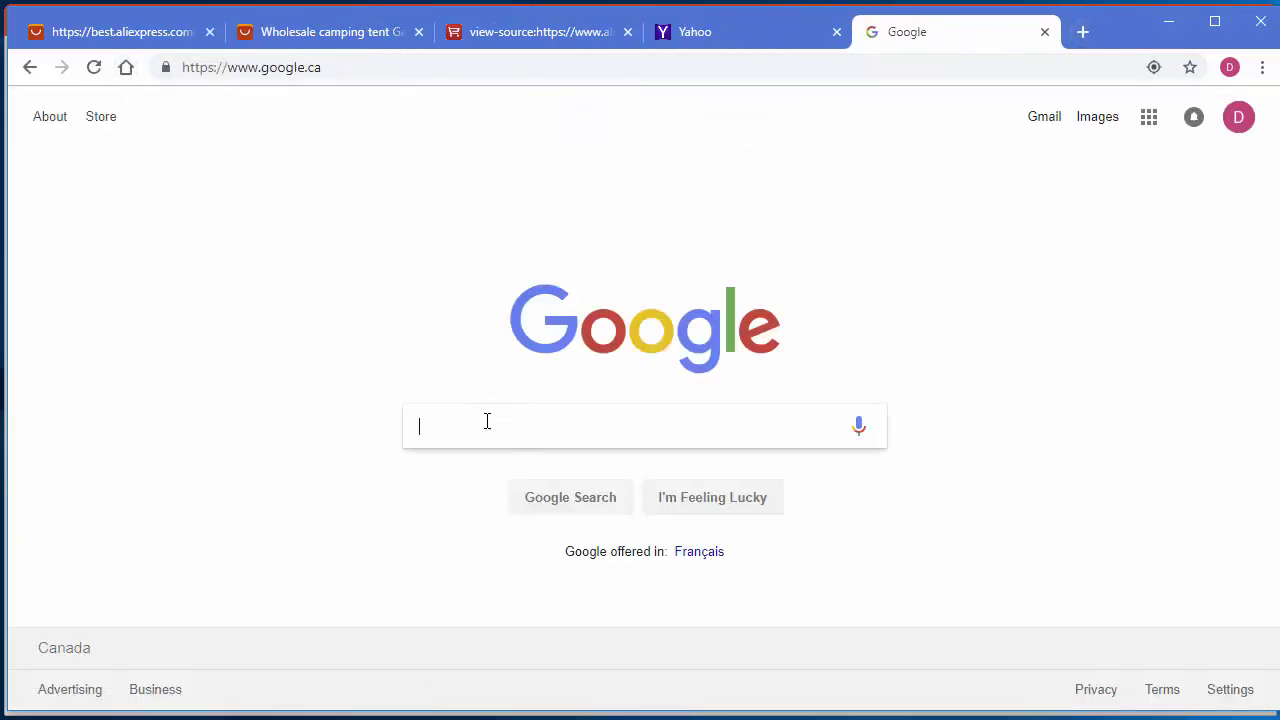
pyautogui.write('site:aliexpress.com/item/ "fishing')
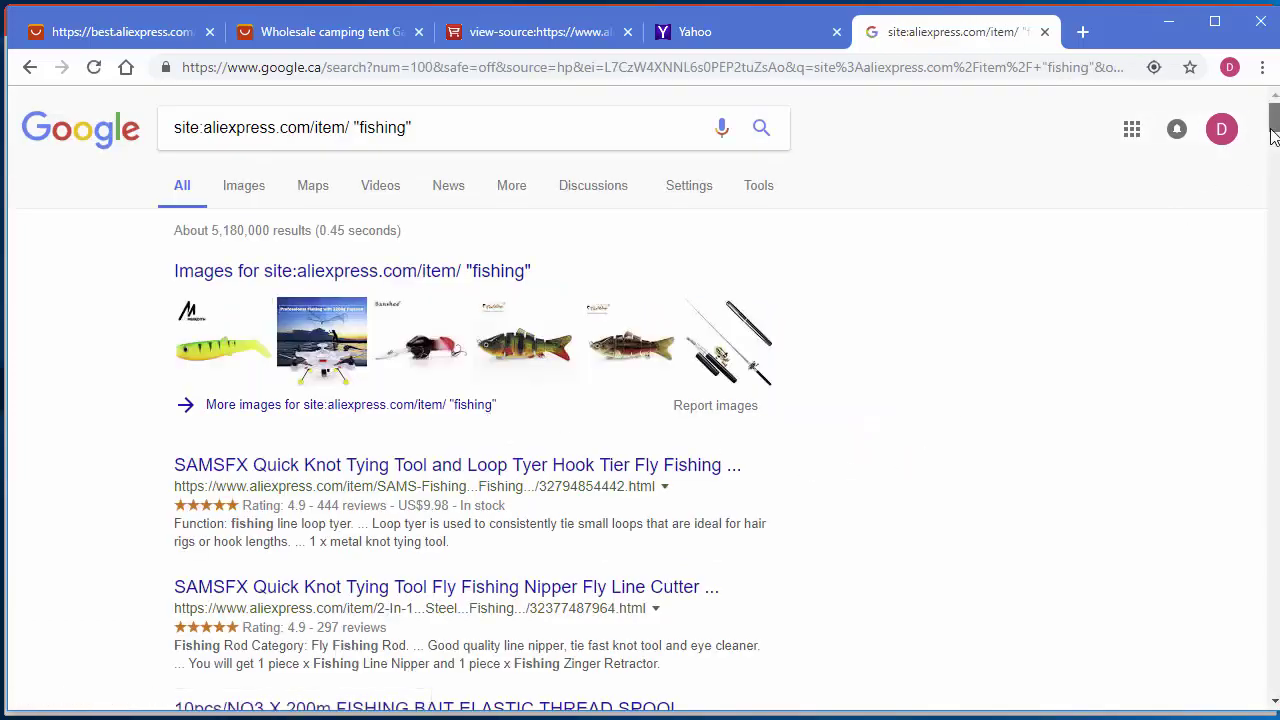
pyautogui.moveTo(1272, 135)
pyautogui.mouseDown()
pyautogui.moveTo(1258, 574)
pyautogui.moveTo(1250, 223)
pyautogui.moveTo(1270, 120)
pyautogui.mouseUp()
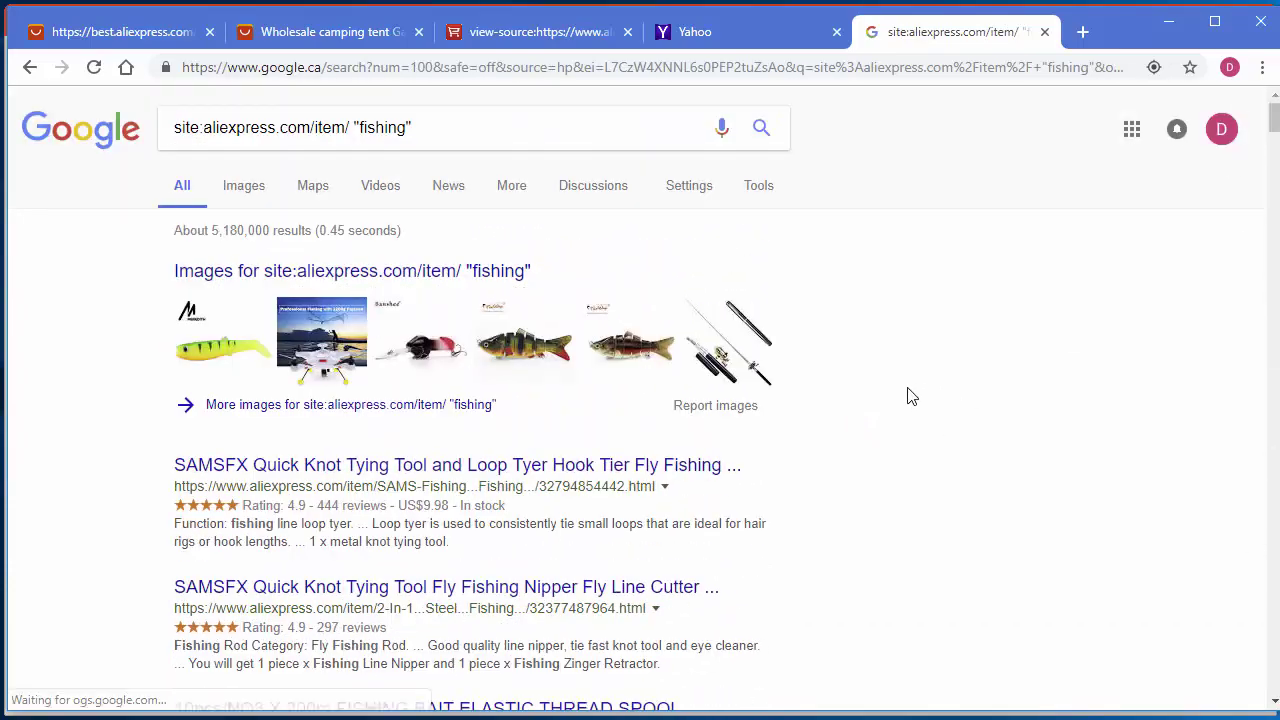
# Step: Open the fishing results page source and select all of it
pyautogui.rightClick(918, 428)
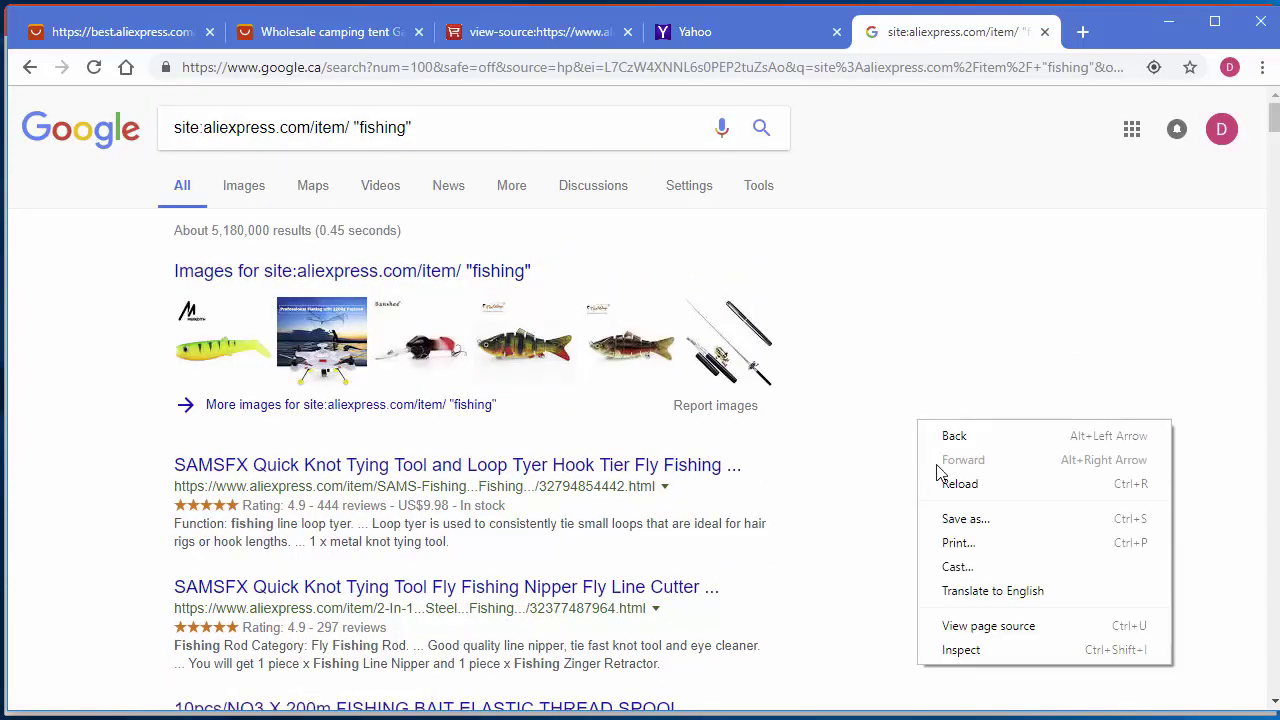
pyautogui.click(982, 620)
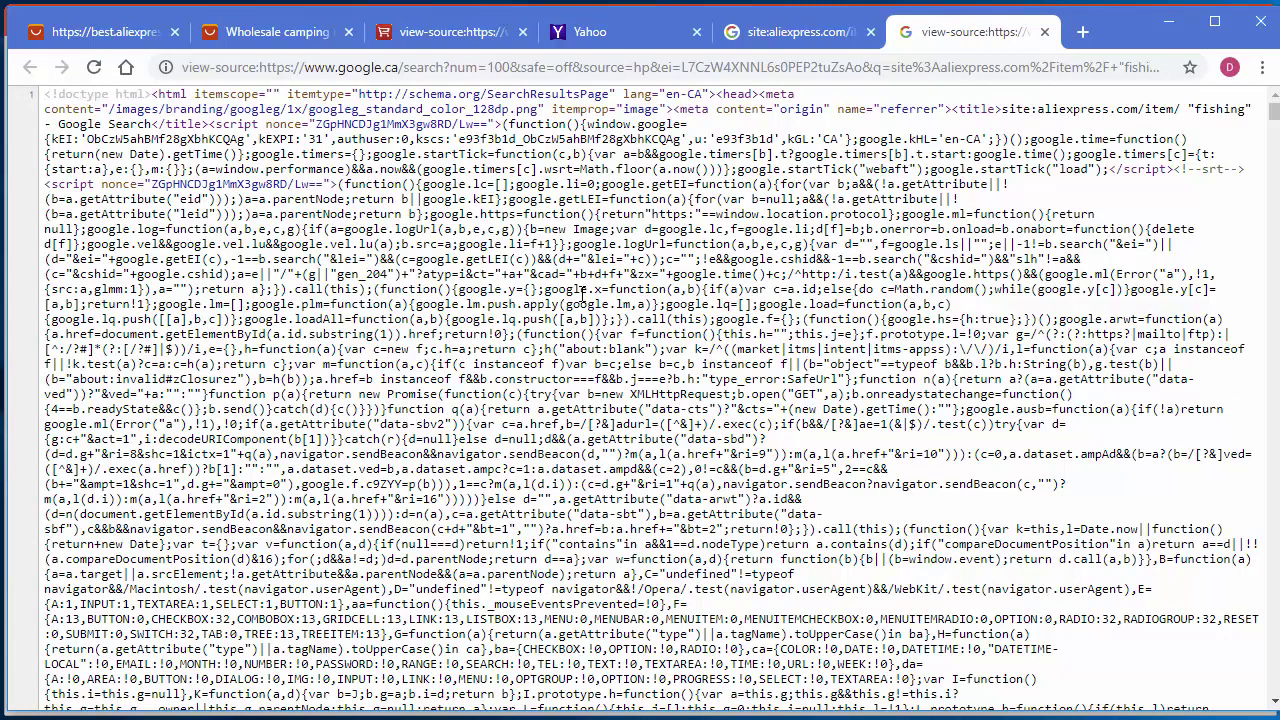
pyautogui.hotkey('ctrl', 'a')
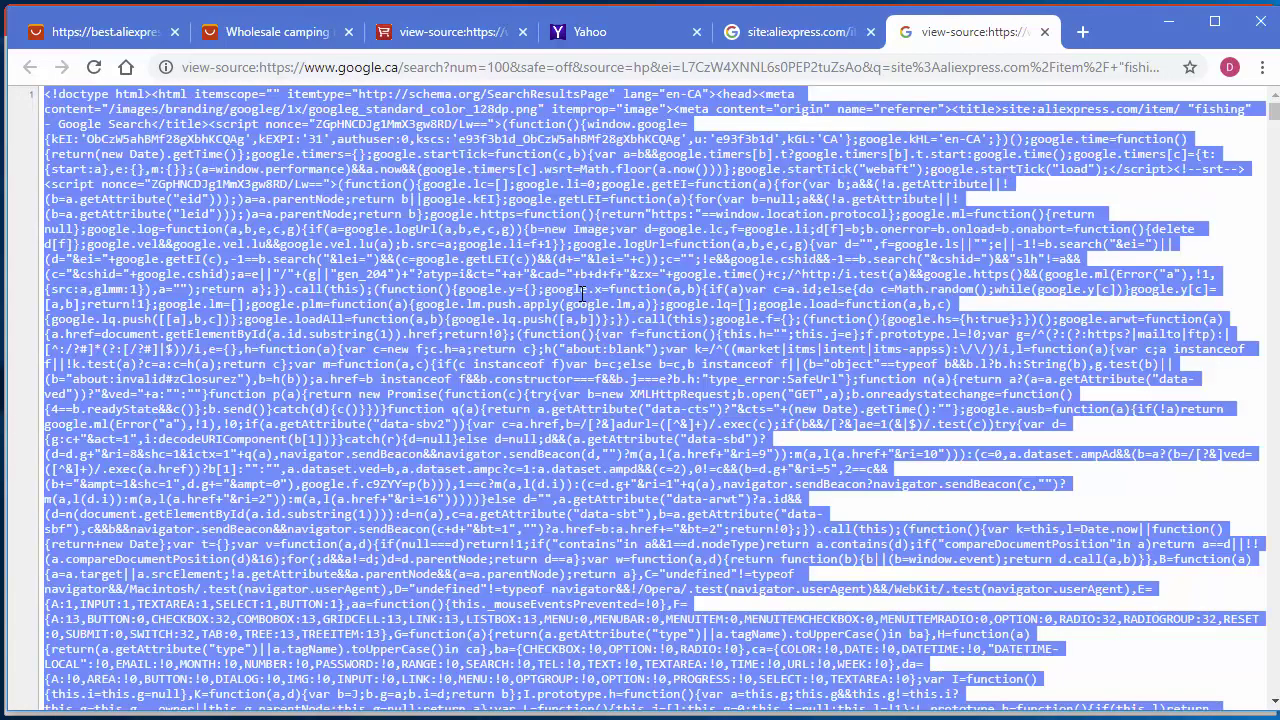
# Step: Paste the Google fishing page source into Ali Inspector's emptied link-extraction dialog
pyautogui.click(1170, 22)
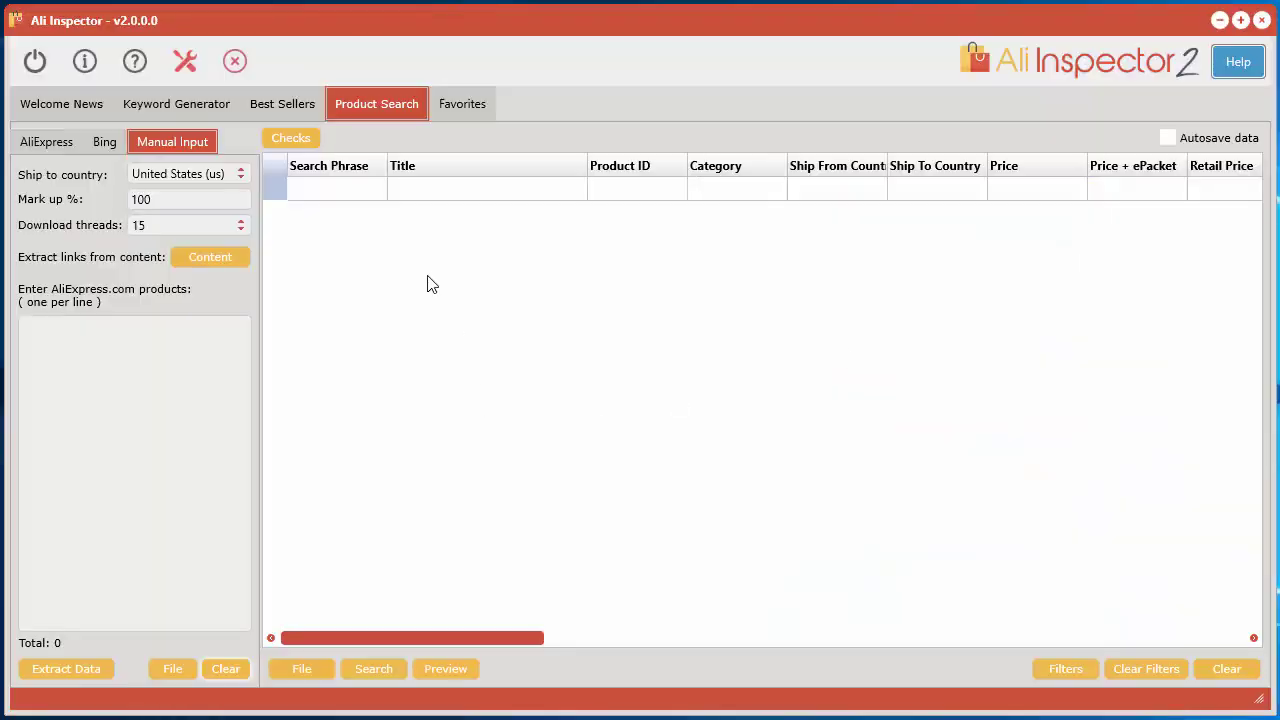
pyautogui.click(222, 256)
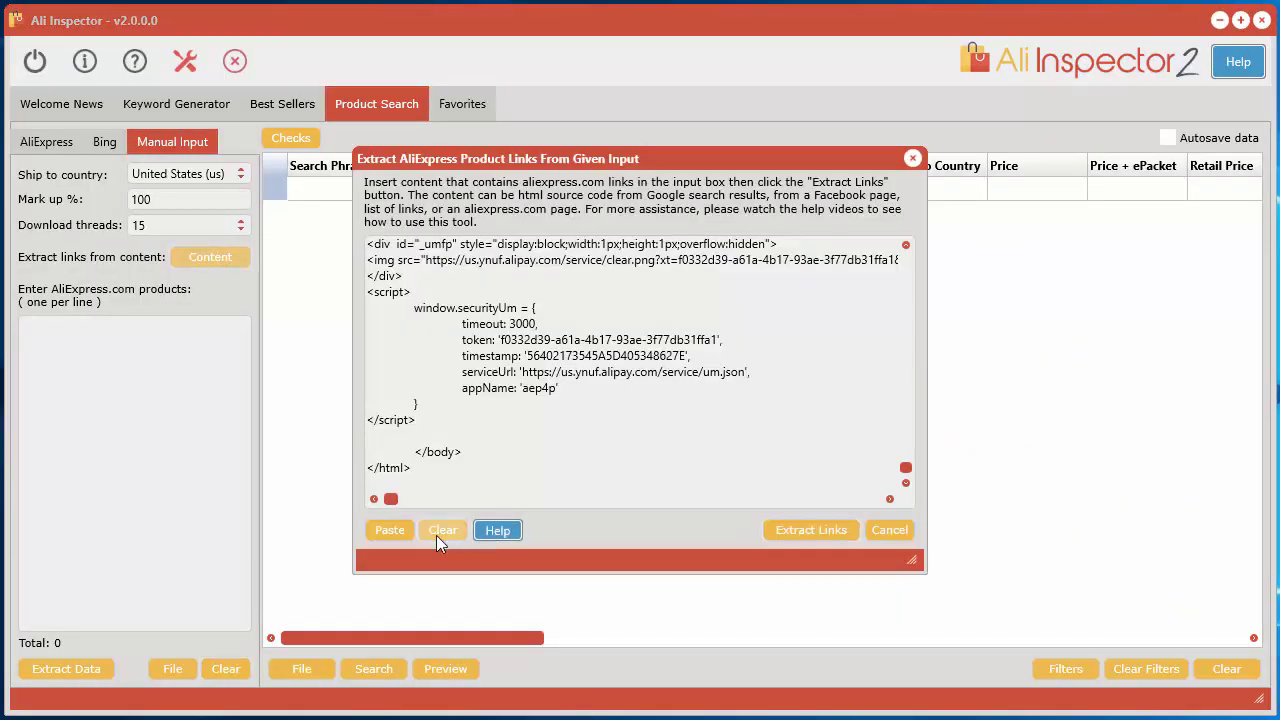
pyautogui.click(440, 532)
pyautogui.click(389, 530)
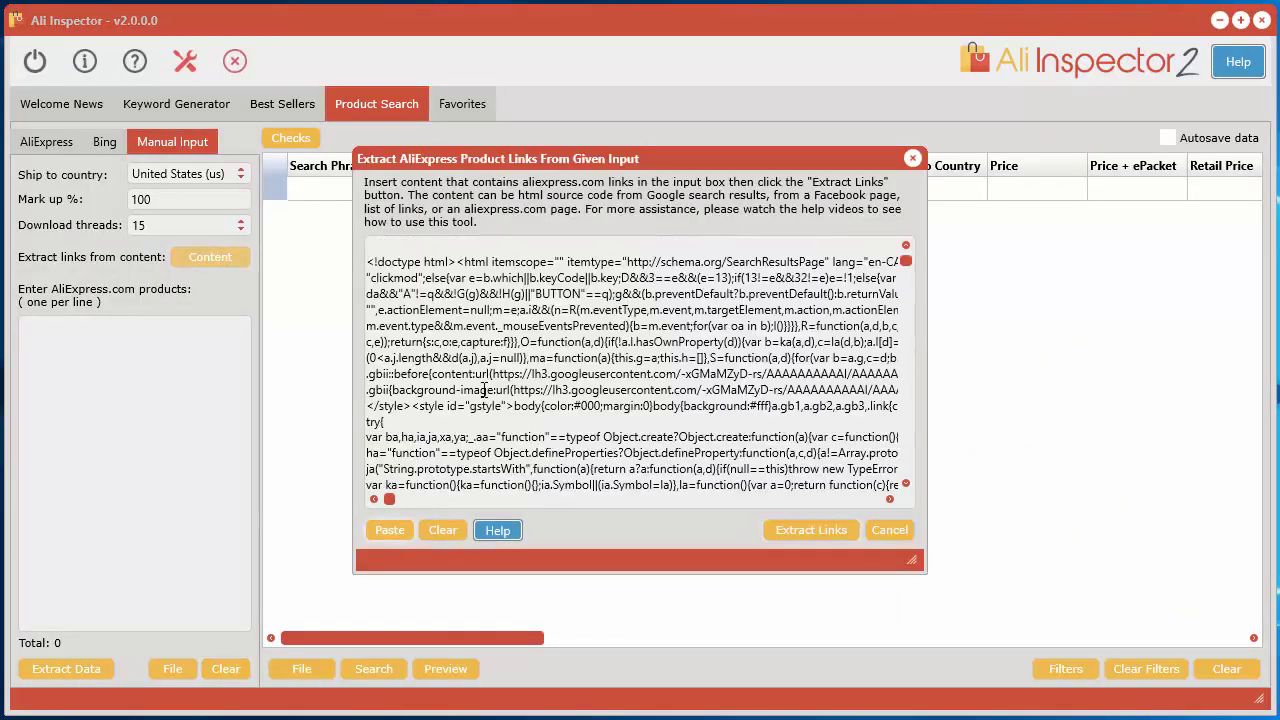
# Step: Extract the 187 fishing links and fetch product data, stopping at about 75 items
pyautogui.click(853, 530)
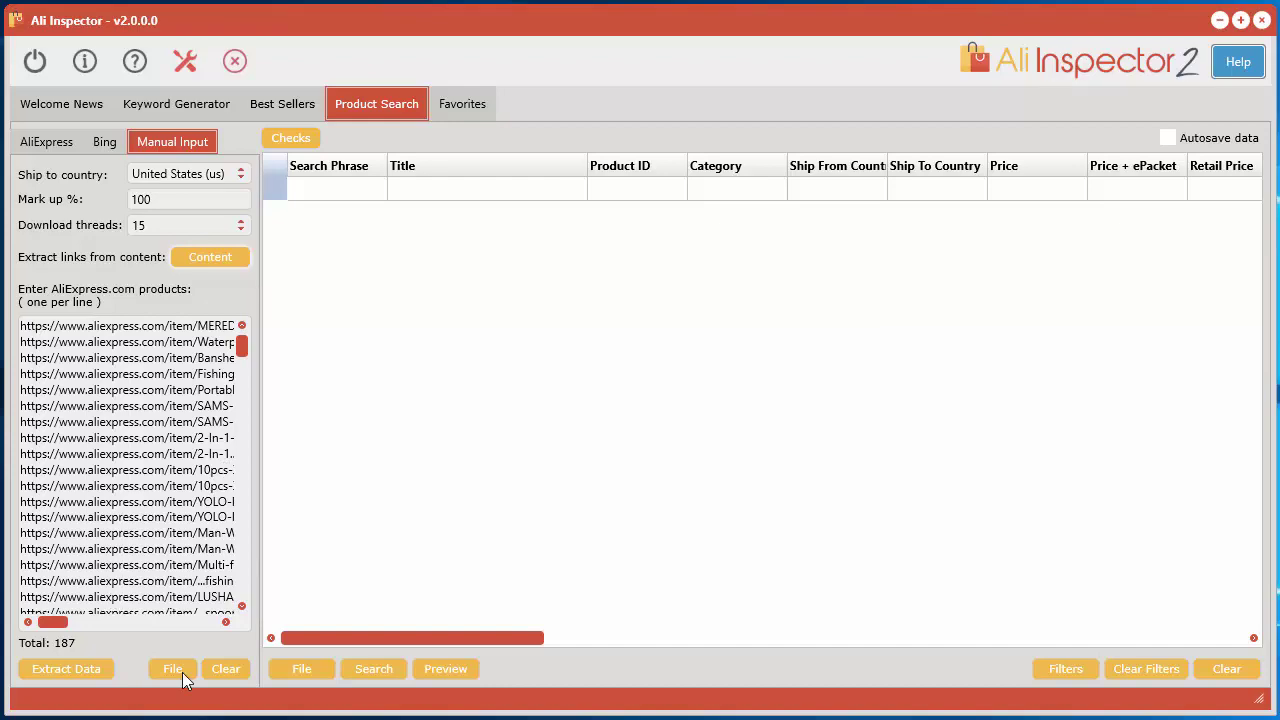
pyautogui.click(69, 666)
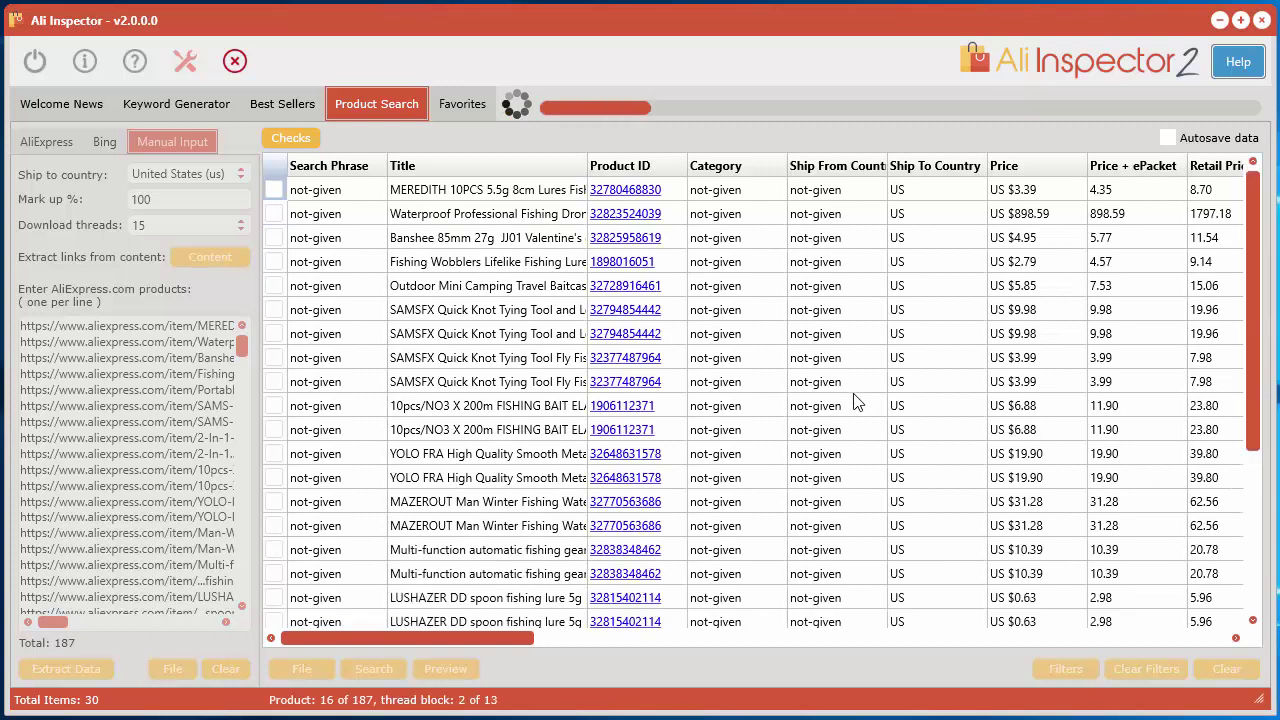
pyautogui.click(233, 63)
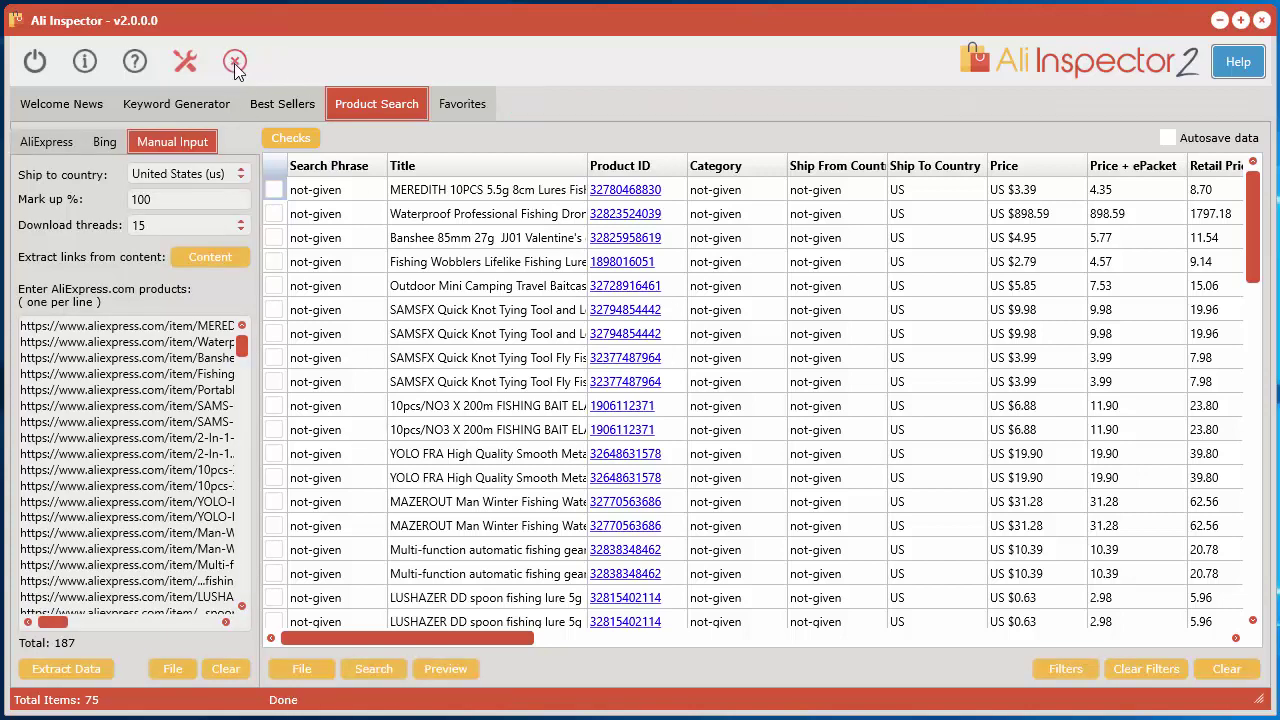
# Step: Remove duplicate rows from the 75 fishing products in the table
pyautogui.rightClick(479, 241)
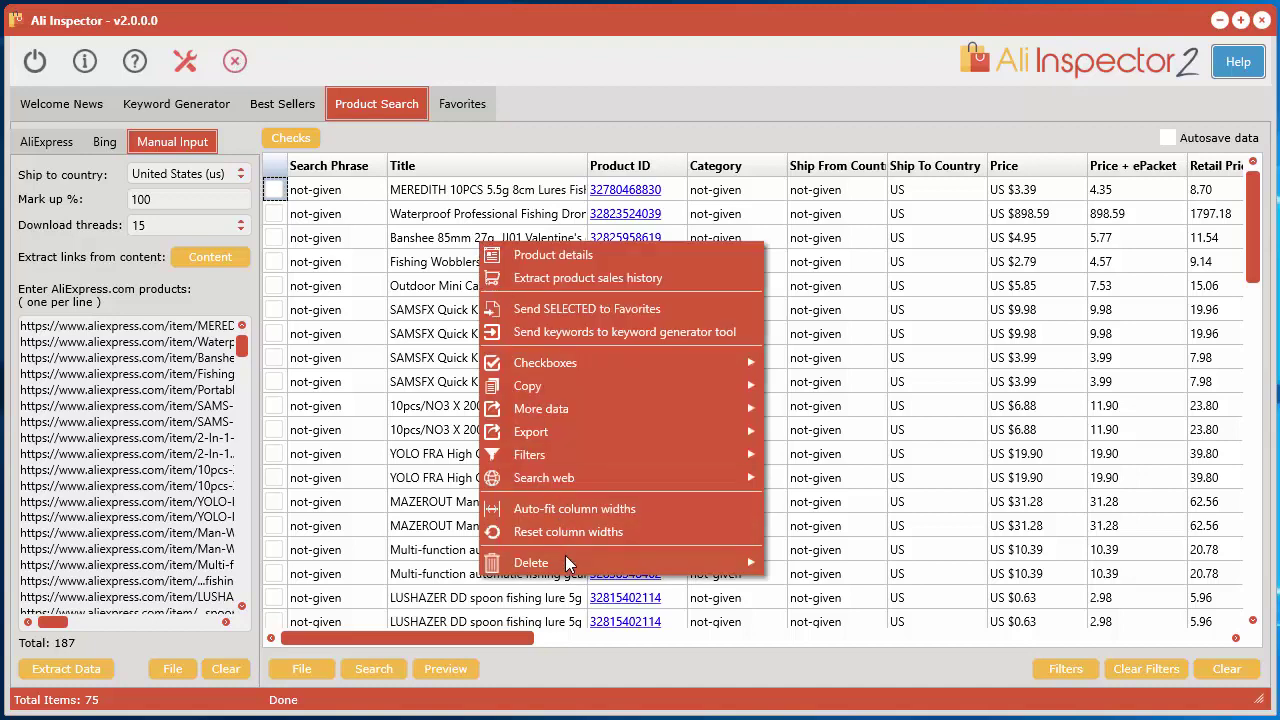
pyautogui.moveTo(565, 560)
pyautogui.click(826, 639)
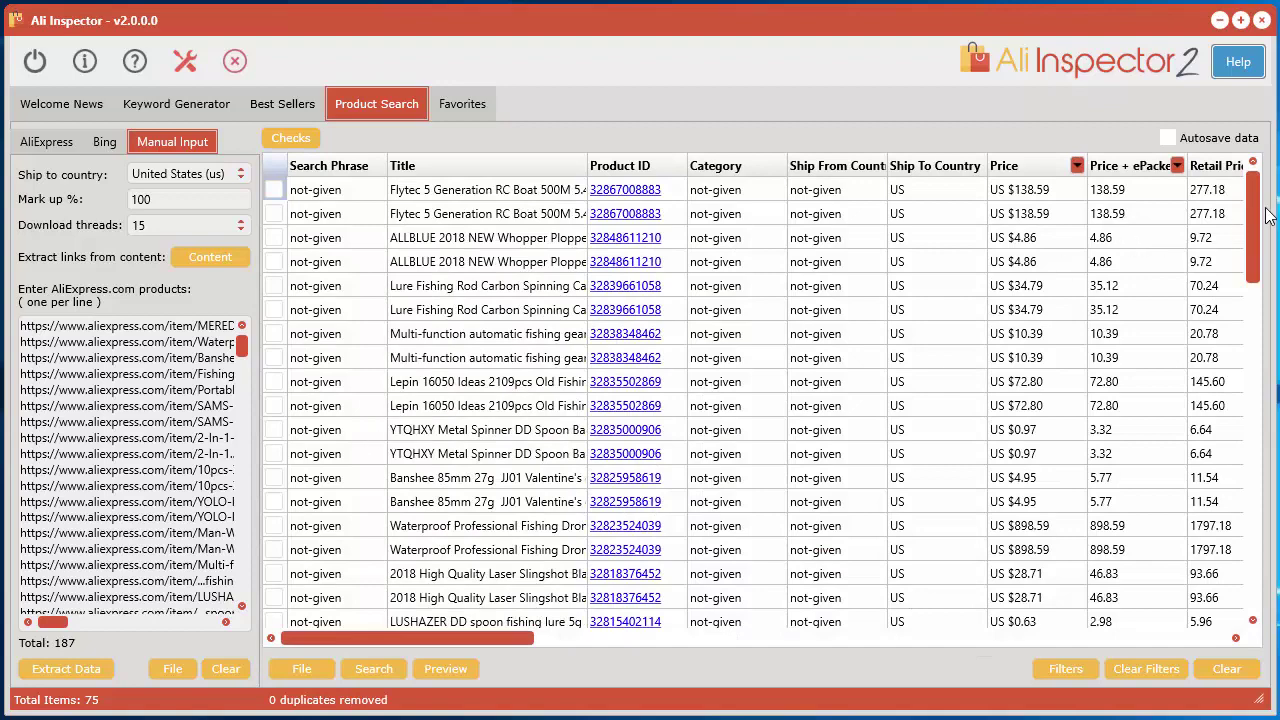
pyautogui.moveTo(1256, 214); pyautogui.dragTo(1256, 160)
pyautogui.moveTo(494, 637); pyautogui.dragTo(872, 640)
# Step: Clear all product data from the table and close Chrome's view-source tab
pyautogui.click(1230, 670)
pyautogui.click(742, 438)
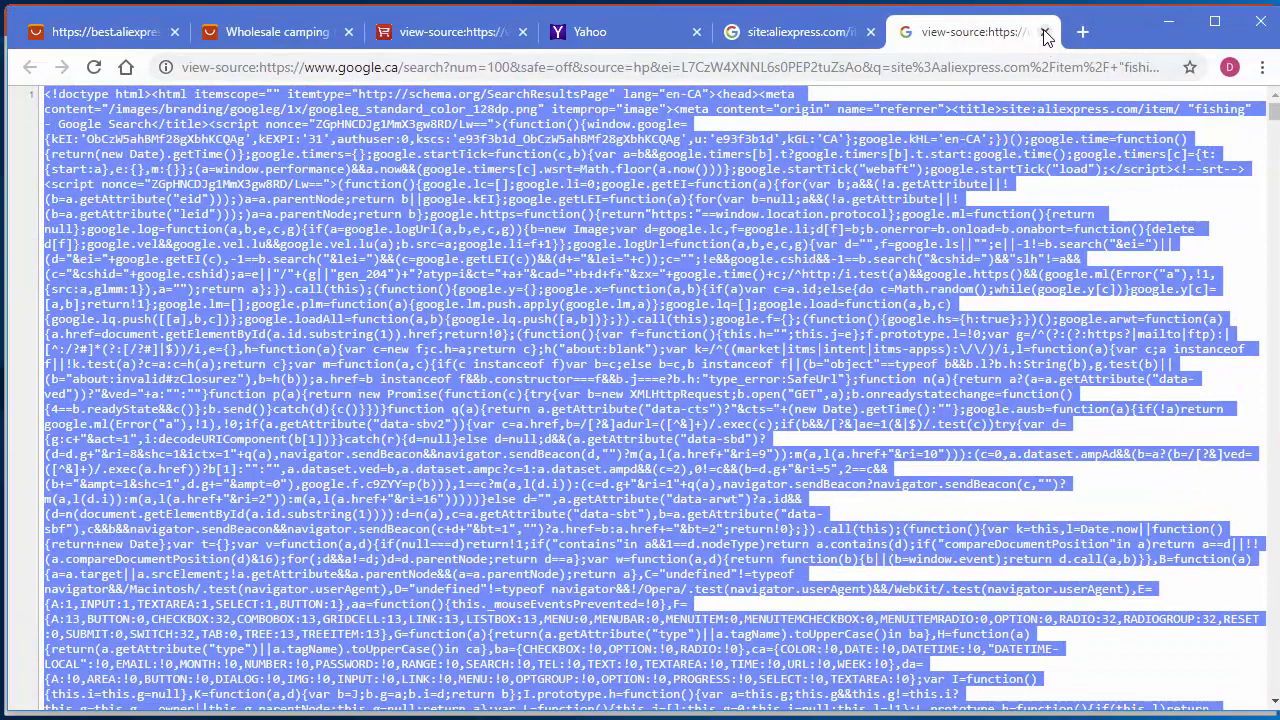
pyautogui.click(1045, 34)
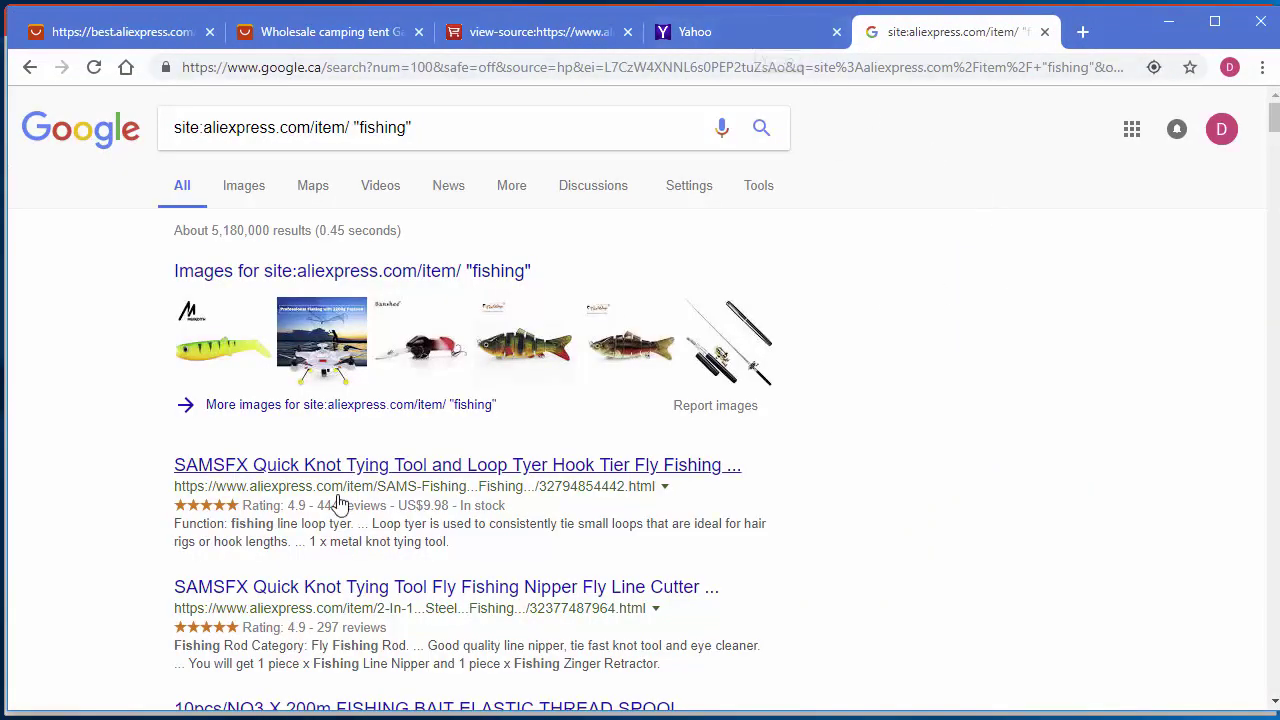
# Step: Copy the Google query site:aliexpress.com/item/ "fishing" into Yahoo's search box
pyautogui.click(733, 40)
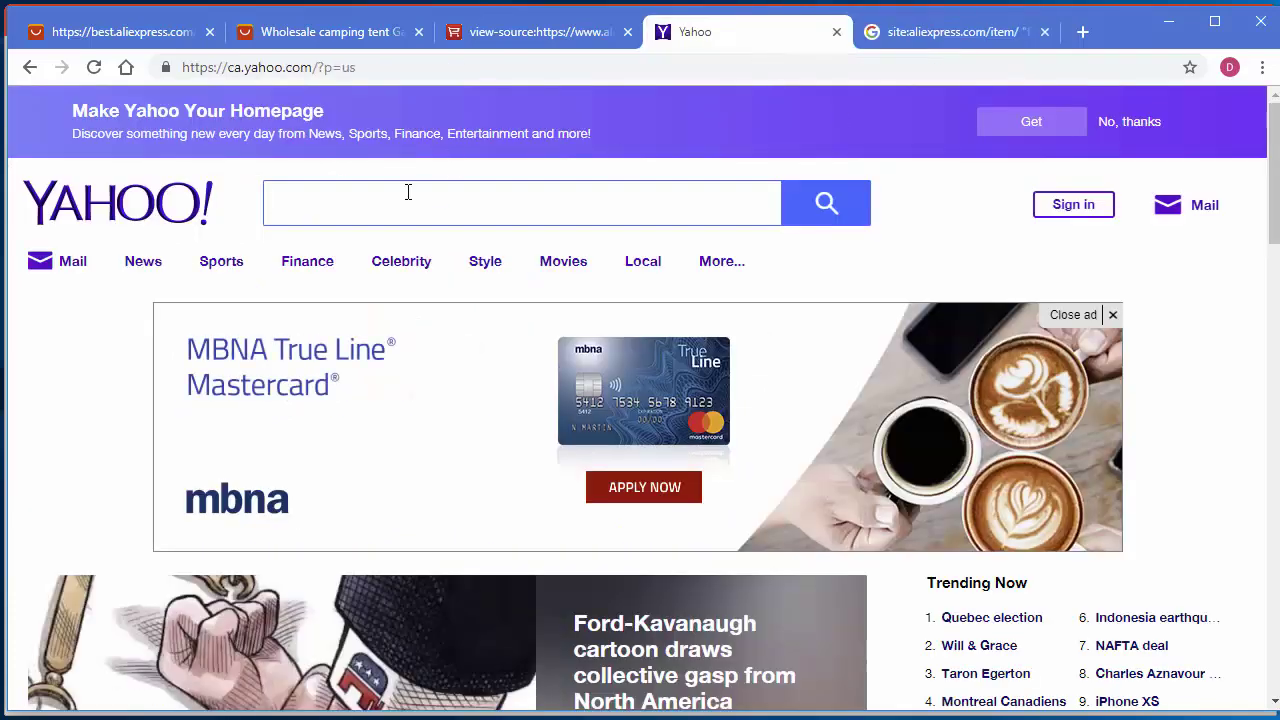
pyautogui.write('site:ali')
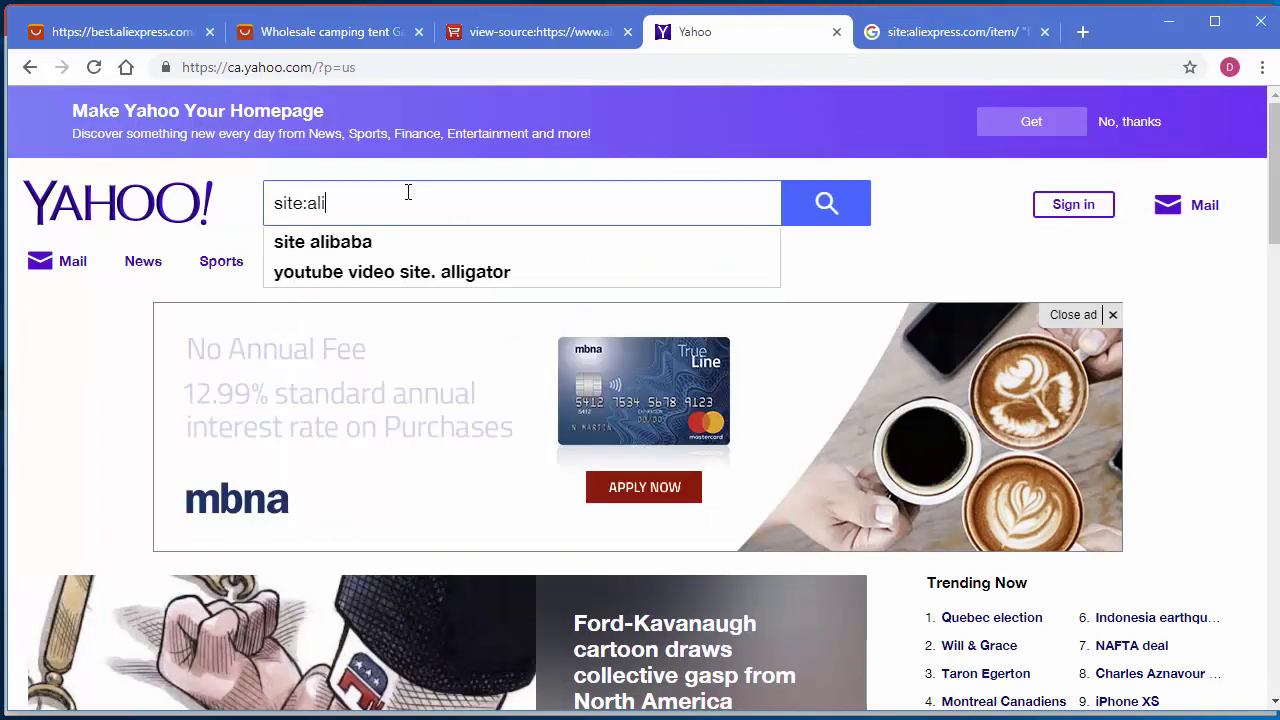
pyautogui.write('express.')
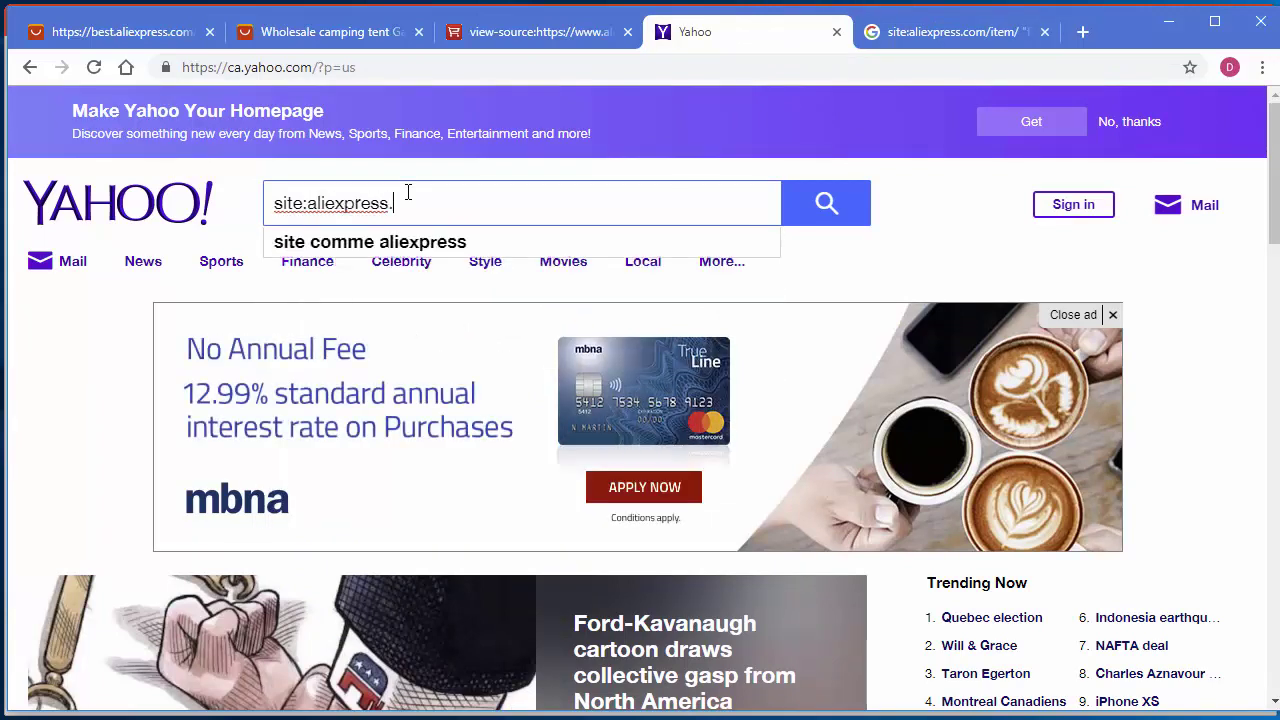
pyautogui.write('com')
pyautogui.click(950, 31)
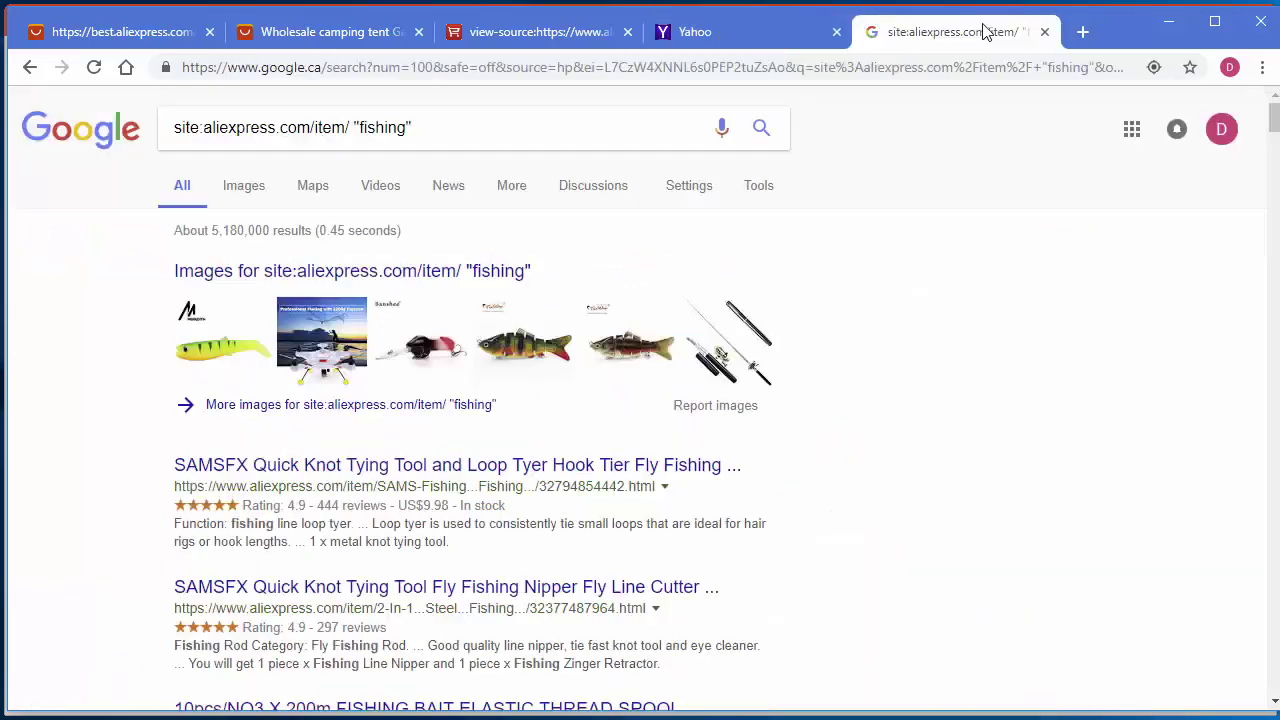
pyautogui.tripleClick(534, 117)
pyautogui.hotkey('ctrl', 'c')
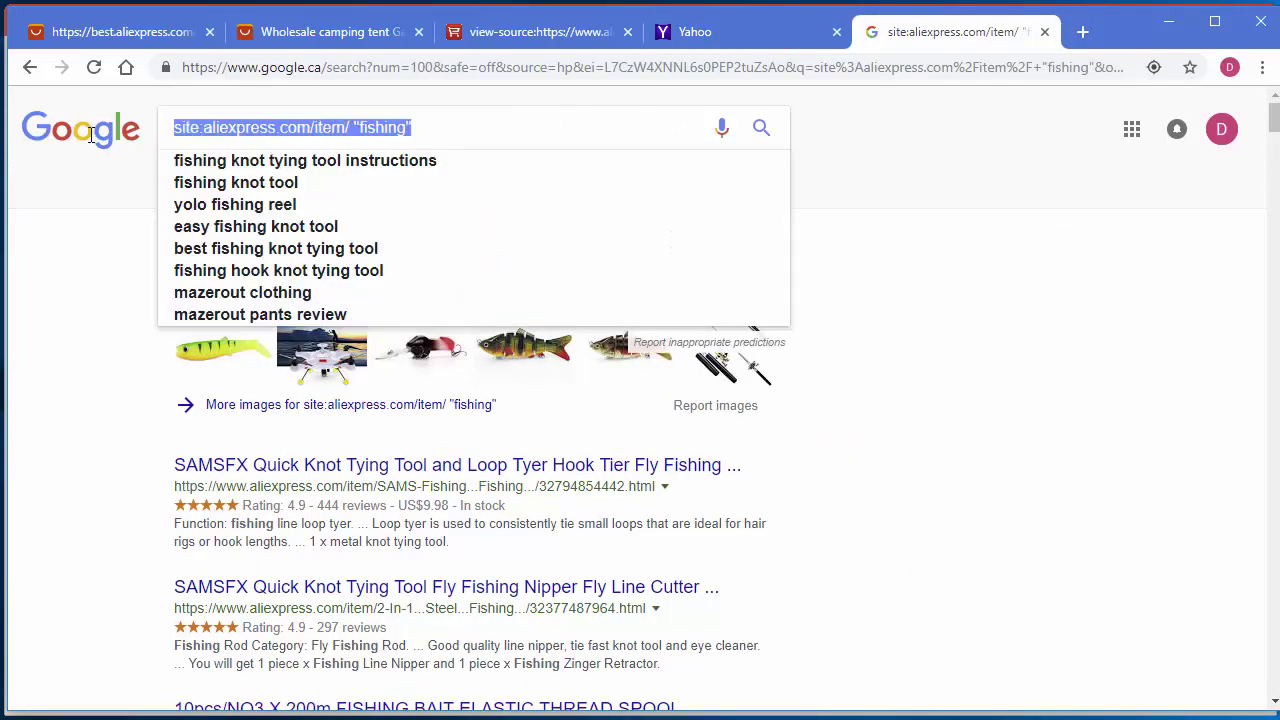
pyautogui.click(718, 38)
pyautogui.moveTo(444, 200); pyautogui.dragTo(209, 214)
pyautogui.hotkey('ctrl', 'v')
# Step: Run the Yahoo fishing search and open its results page source
pyautogui.click(851, 206)
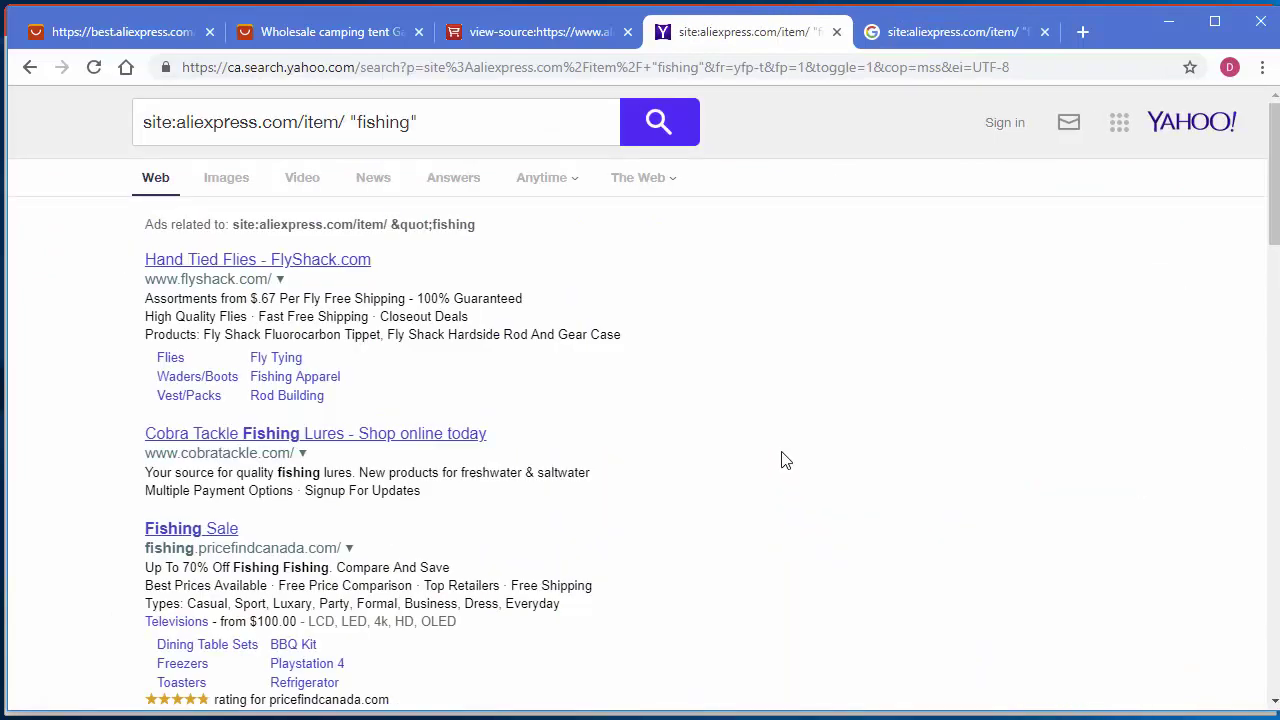
pyautogui.rightClick(785, 460)
pyautogui.click(860, 655)
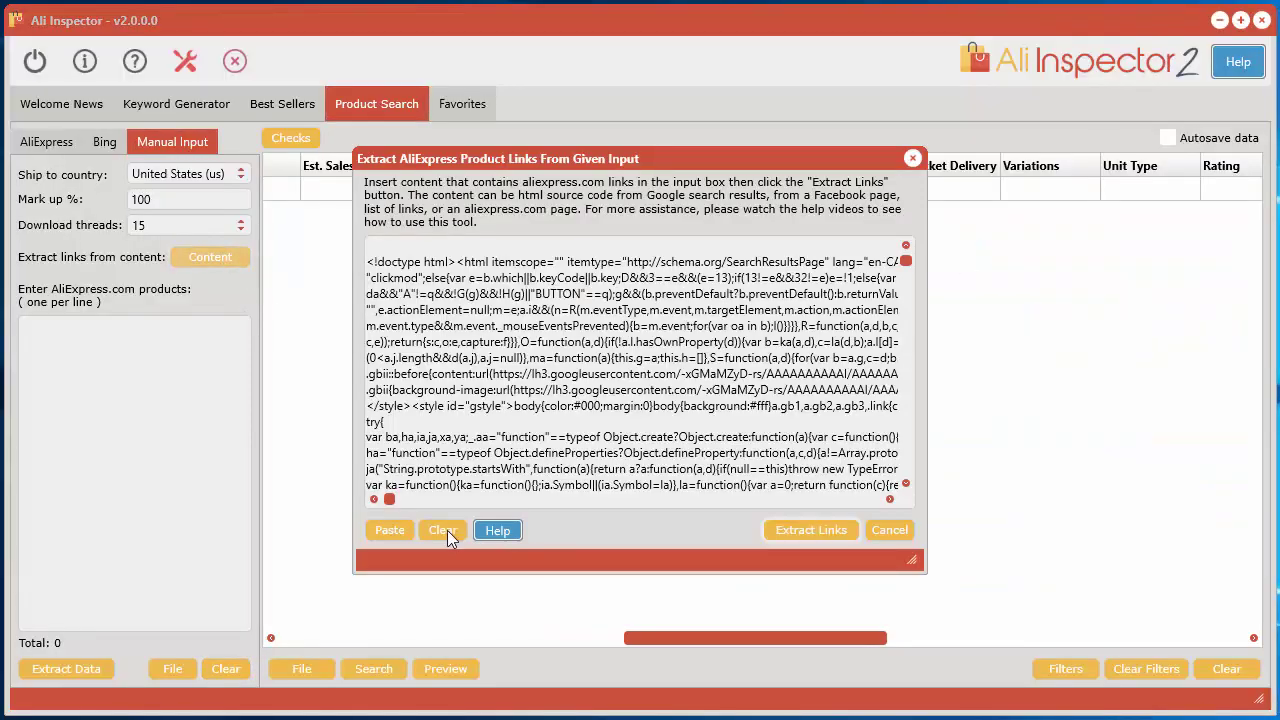
# Step: Paste the Yahoo page source into the extraction box, dismiss the no-links warning, and clear it
pyautogui.click(444, 531)
pyautogui.click(608, 294)
pyautogui.hotkey('ctrl', 'v')
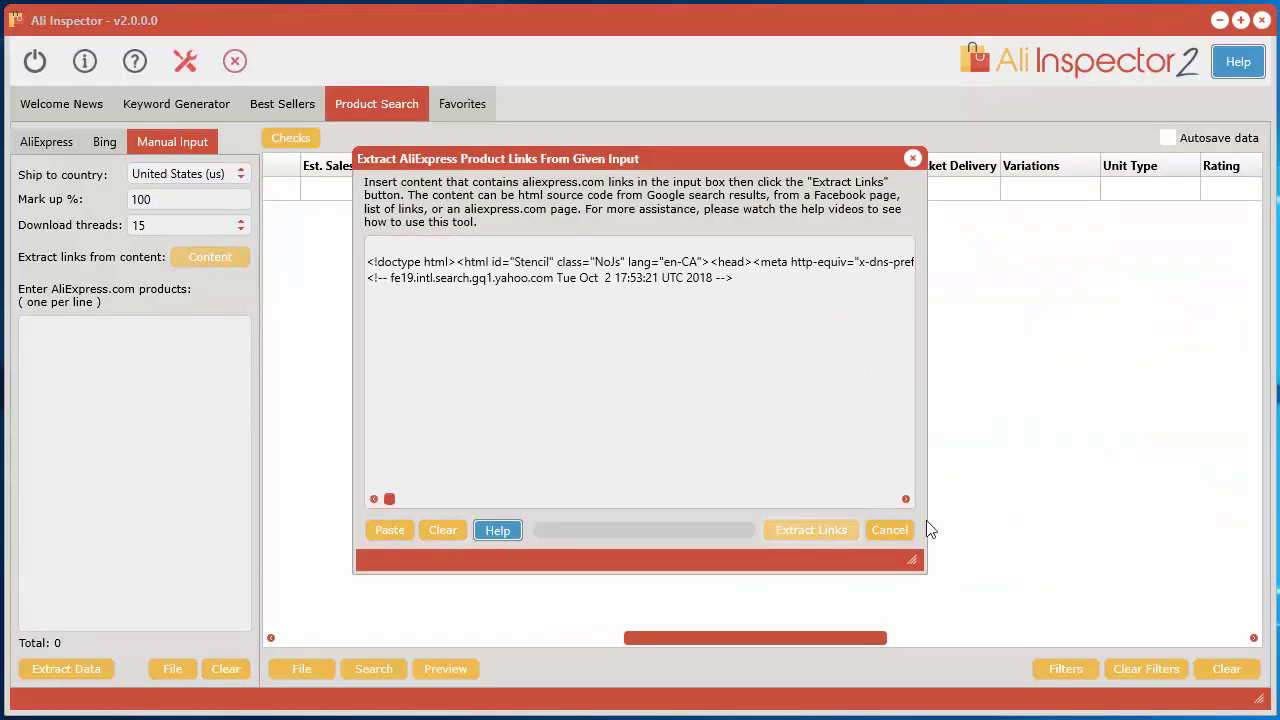
pyautogui.click(845, 440)
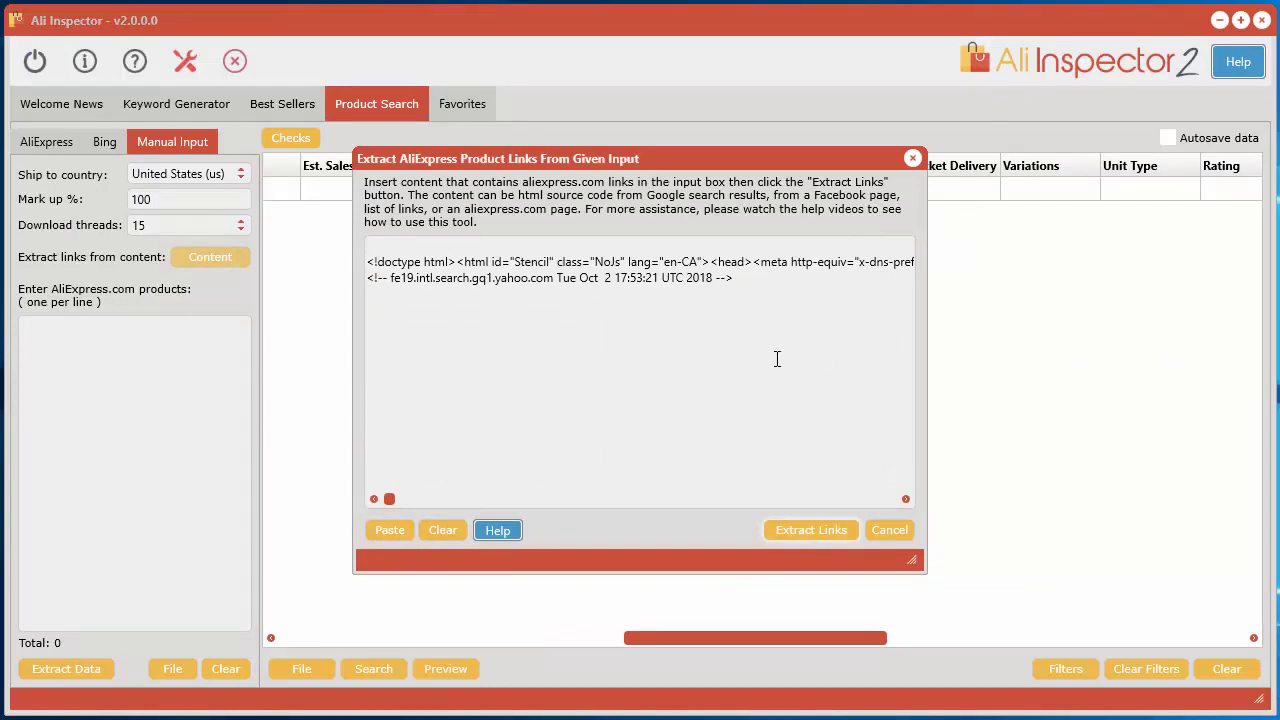
pyautogui.click(437, 532)
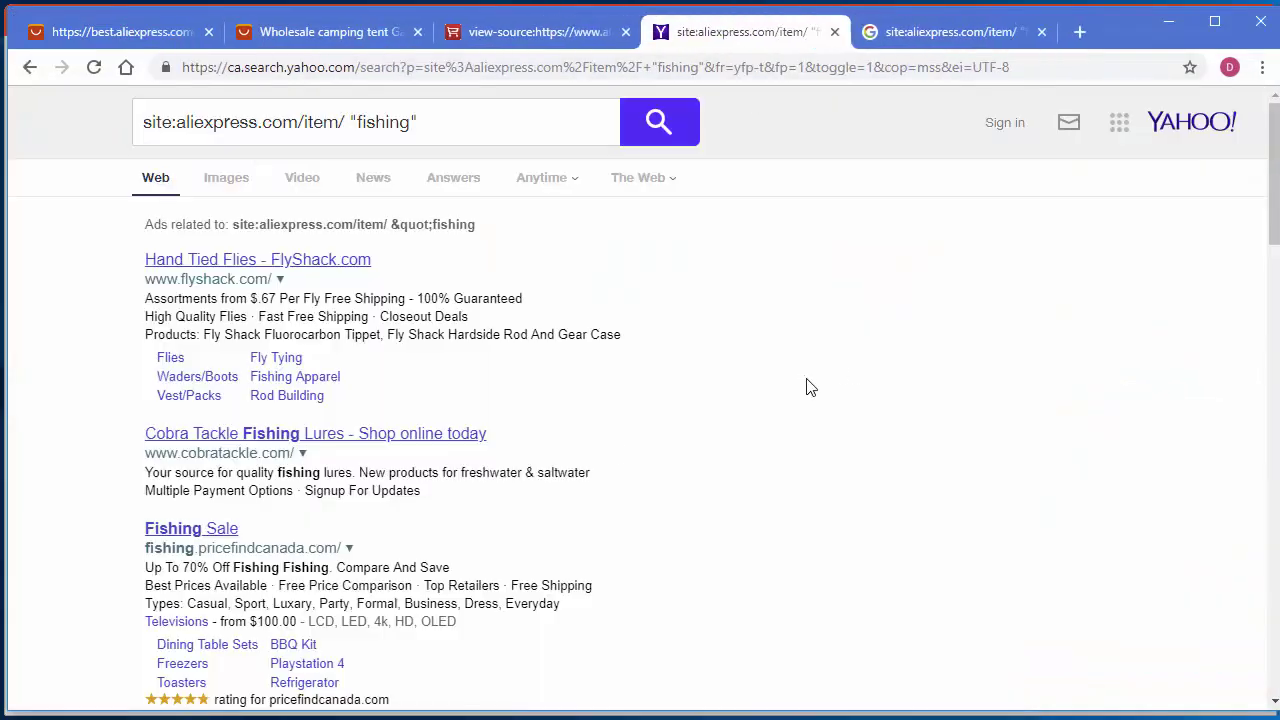
# Step: Copy the Yahoo results text and paste it into Ali Inspector's link-extraction input
pyautogui.scroll(-6, 826, 510)
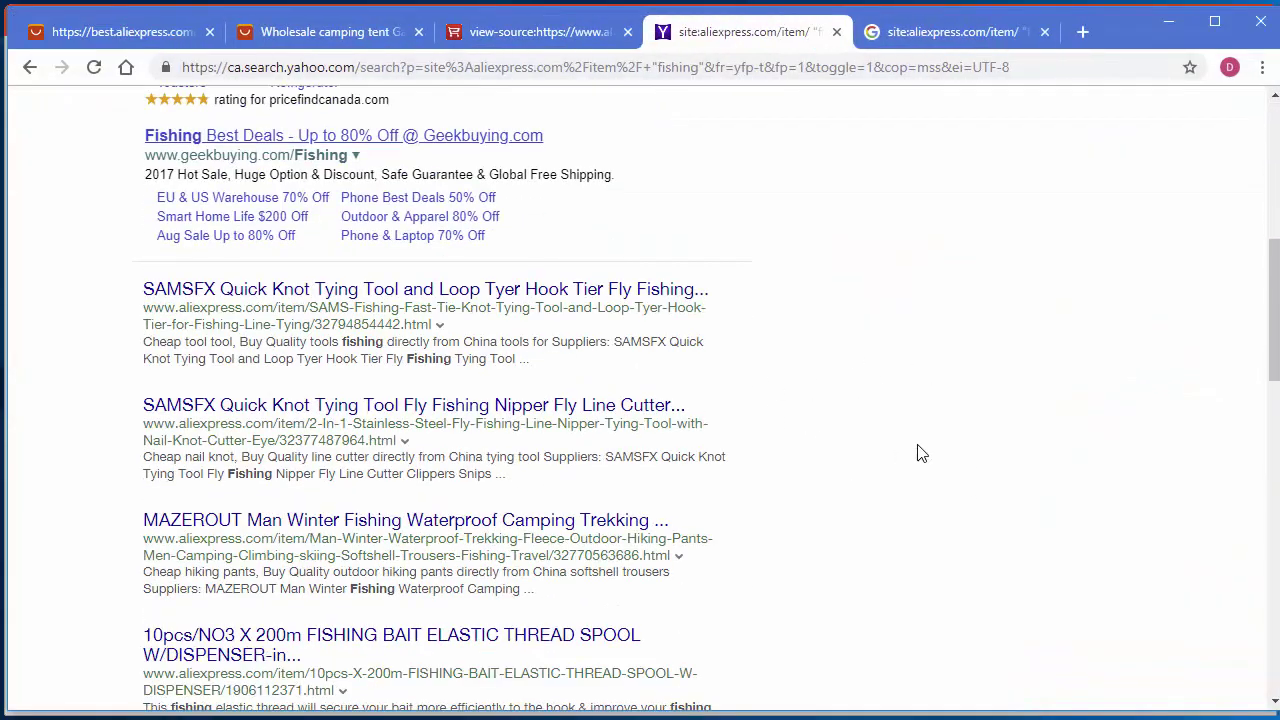
pyautogui.hotkey('ctrl', 'a')
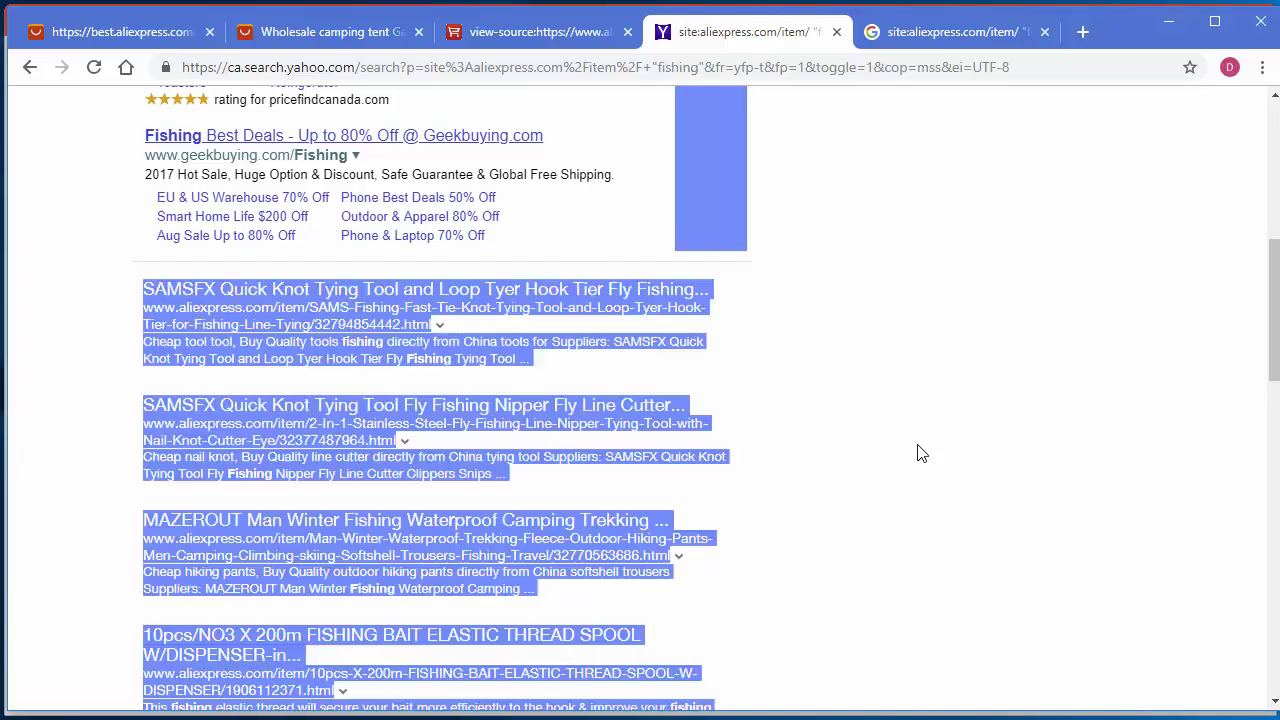
pyautogui.click(1169, 20)
pyautogui.click(544, 329)
pyautogui.hotkey('ctrl', 'v')
# Step: Extract the ten AliExpress fishing links, fetch their product data until Done, then minimize Ali Inspector
pyautogui.click(805, 530)
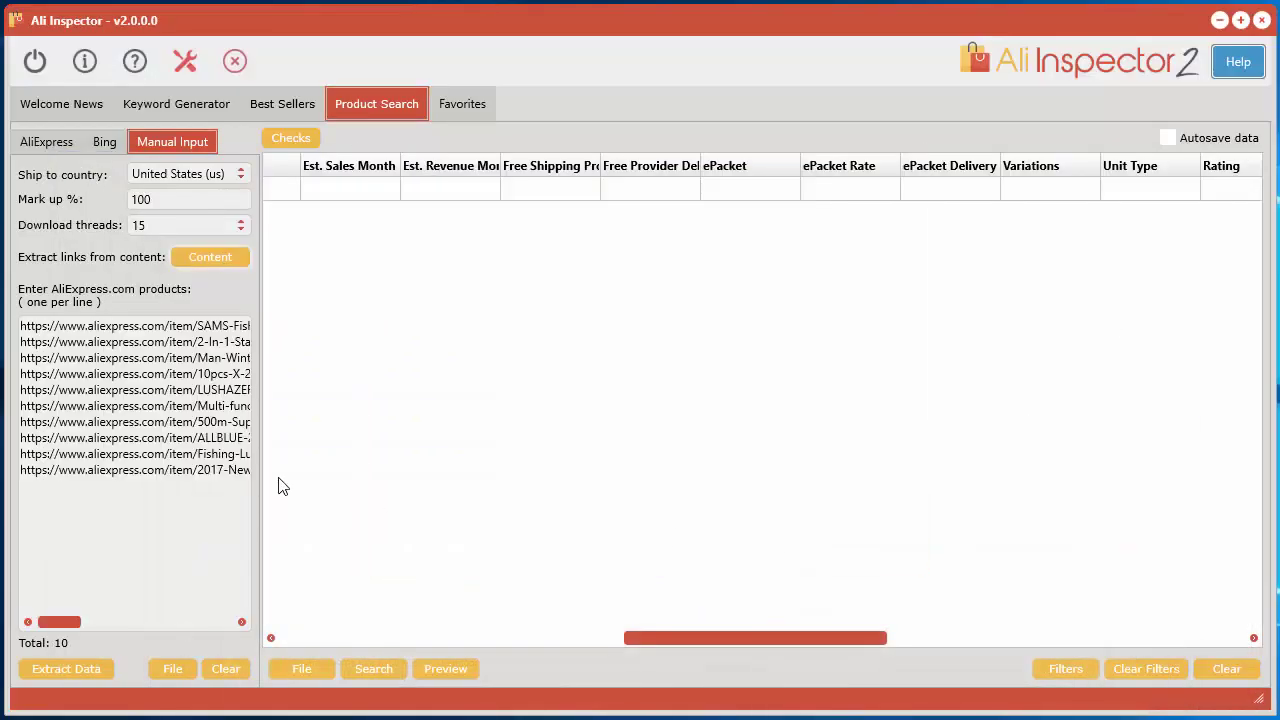
pyautogui.moveTo(64, 621); pyautogui.dragTo(20, 618)
pyautogui.click(60, 662)
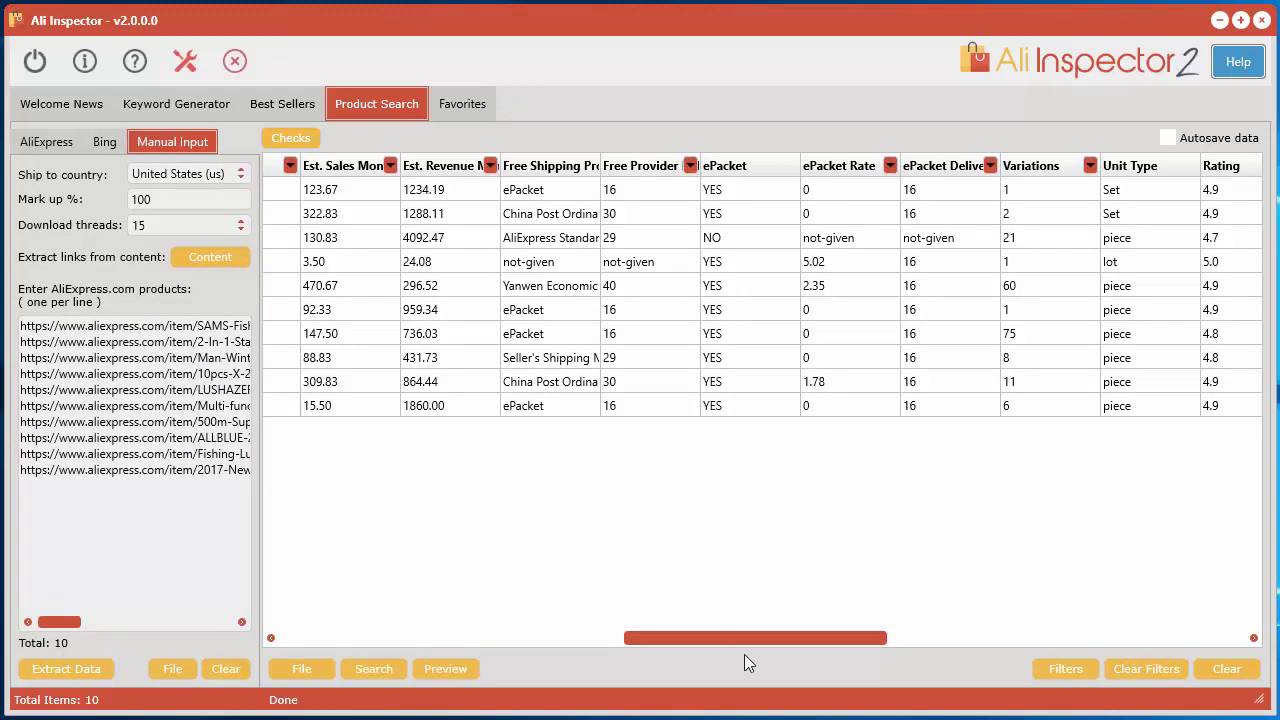
pyautogui.moveTo(743, 649); pyautogui.dragTo(334, 646)
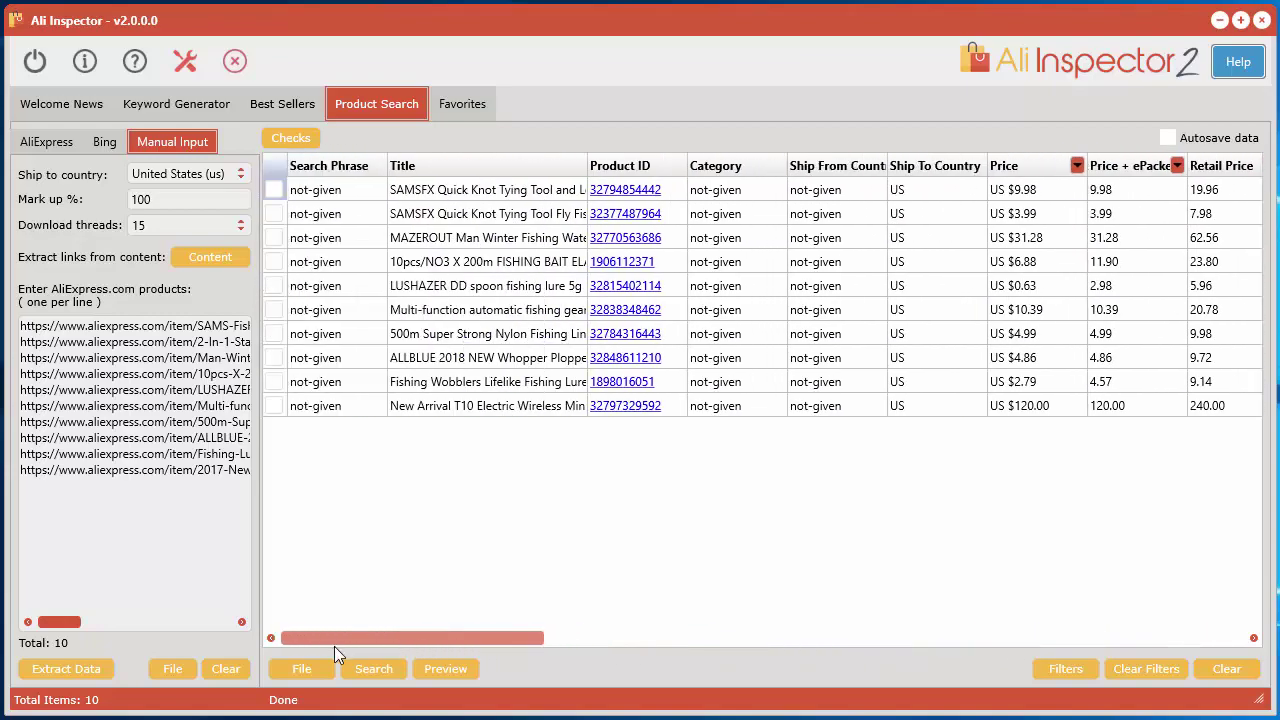
pyautogui.click(1219, 20)
# Step: Look through Chrome's page-source, camping tent and AliExpress tabs, then return to Ali Inspector's fishing table
pyautogui.hotkey('alt', 'Tab')
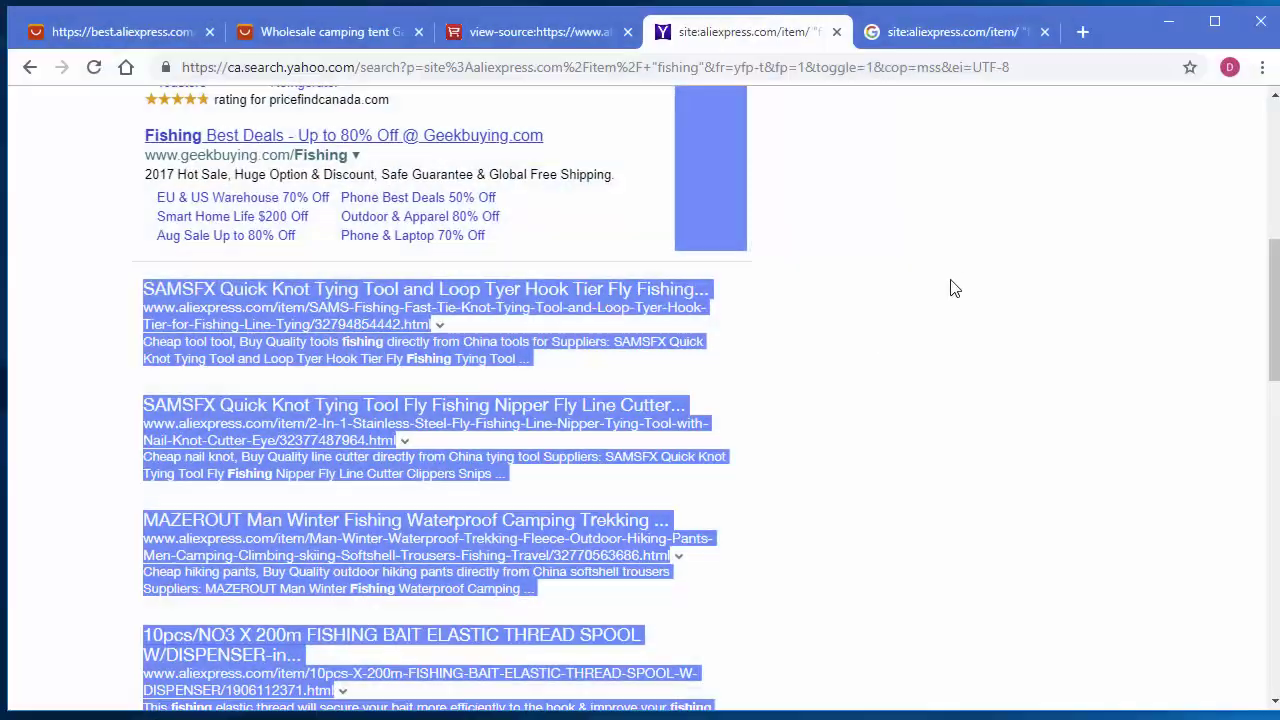
pyautogui.click(543, 33)
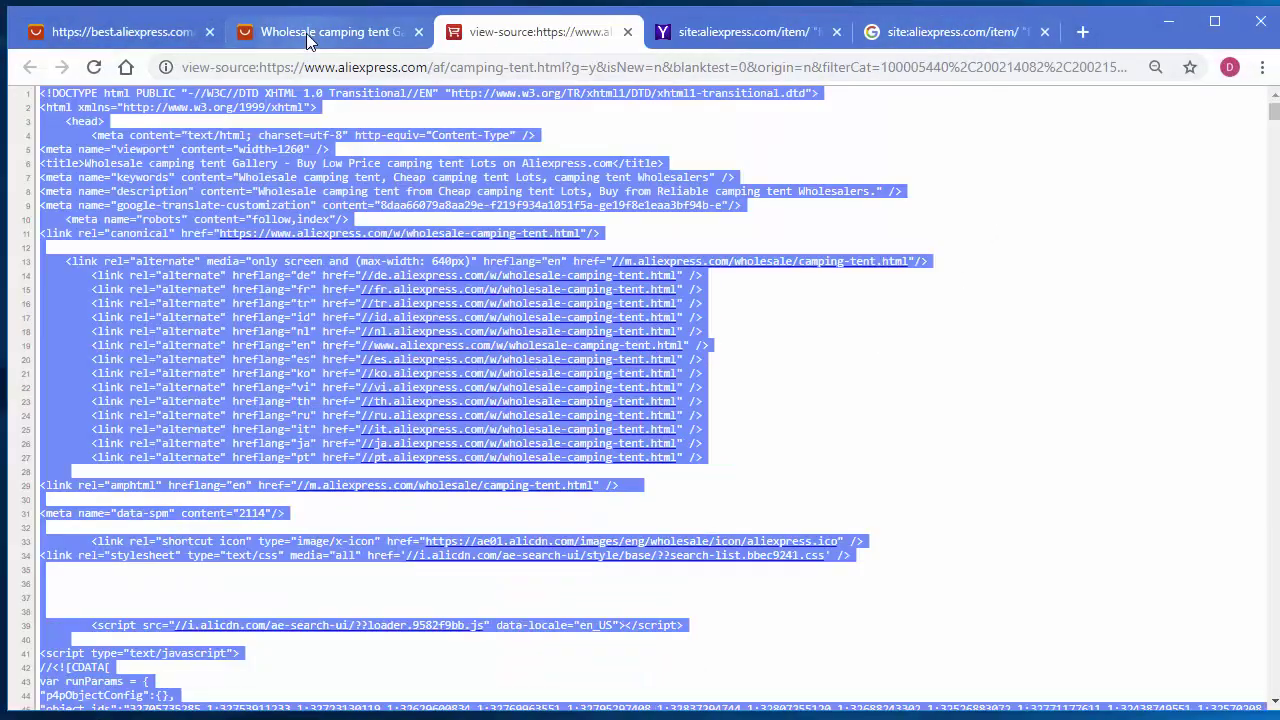
pyautogui.click(330, 32)
pyautogui.click(125, 34)
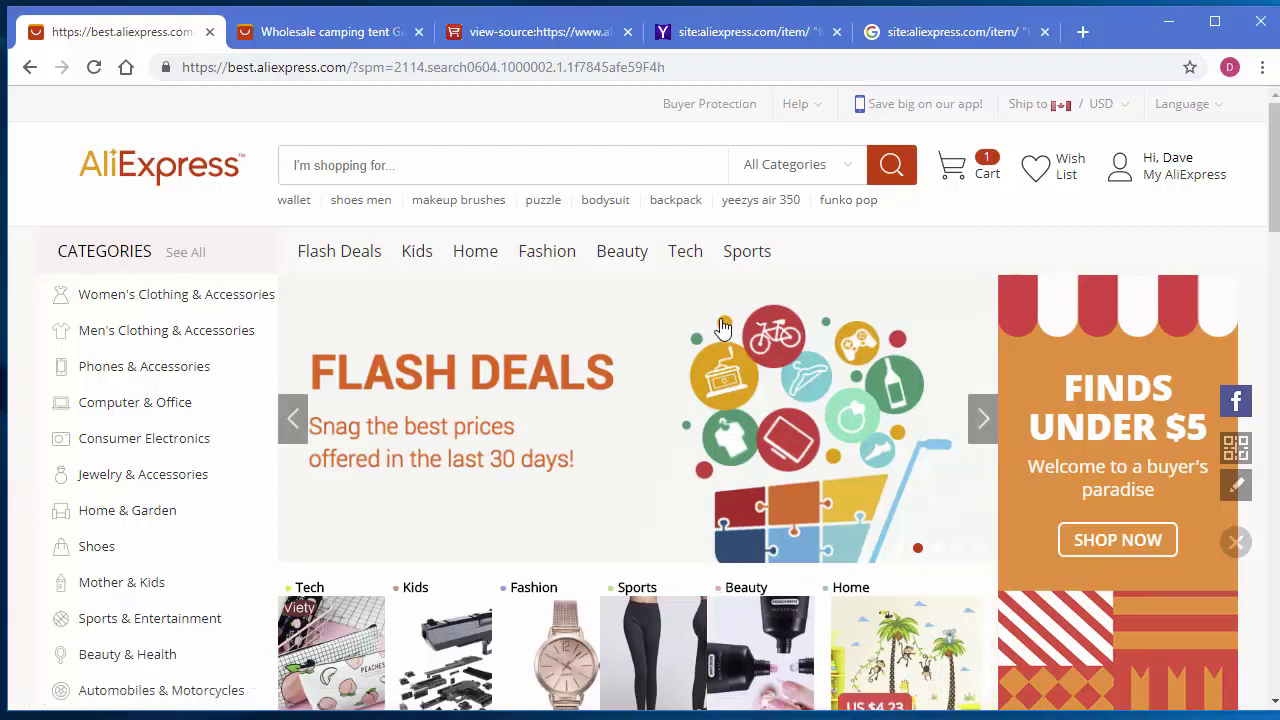
pyautogui.moveTo(1272, 165); pyautogui.dragTo(1262, 190)
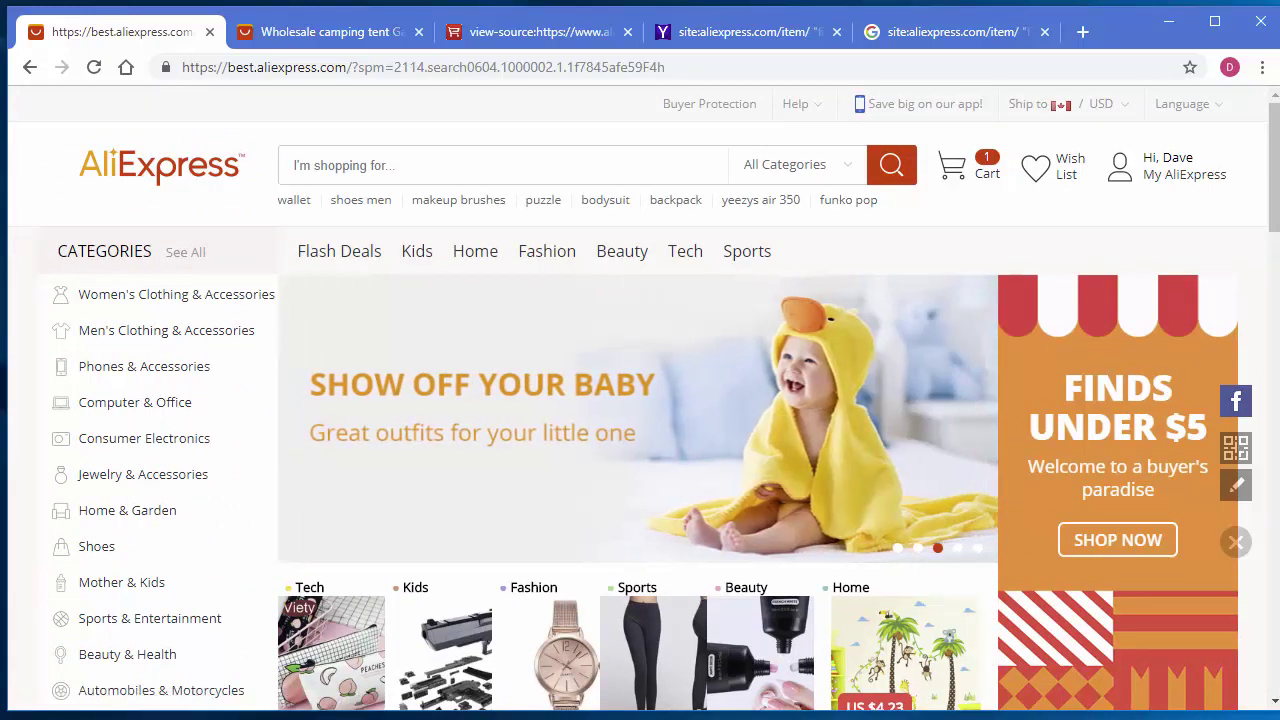
pyautogui.click(932, 716)
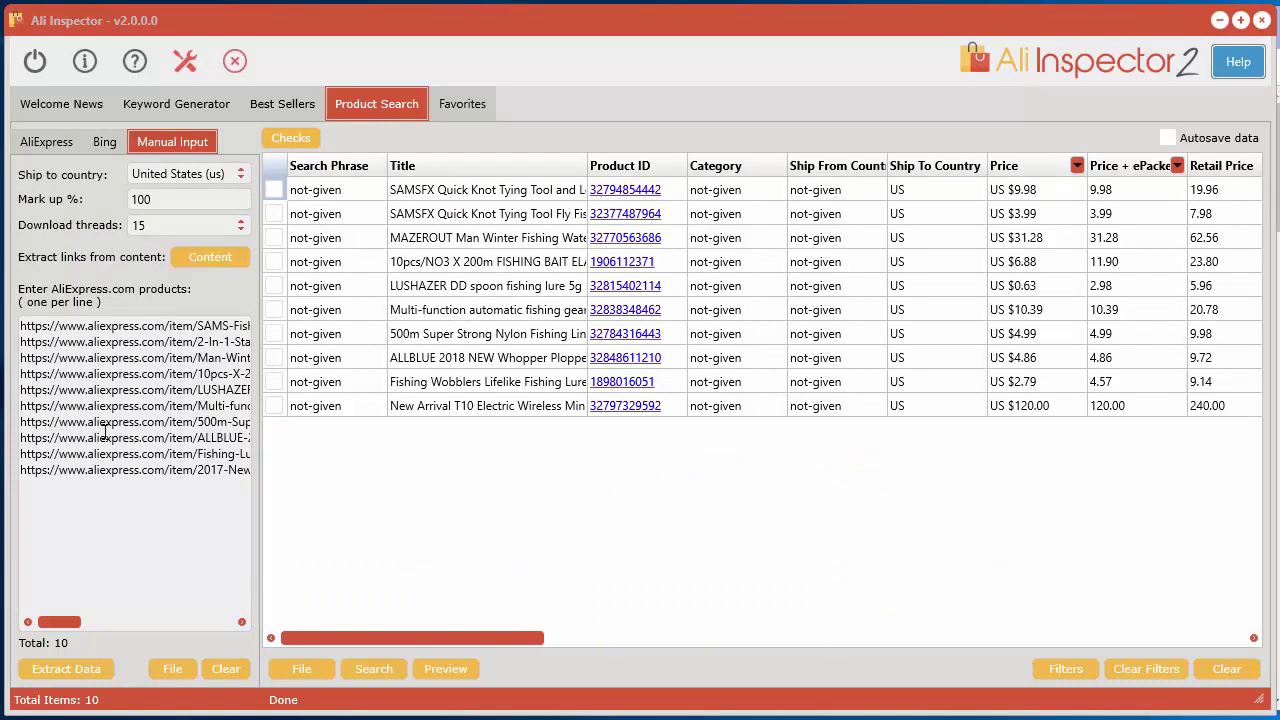
pyautogui.moveTo(383, 640); pyautogui.dragTo(339, 640)
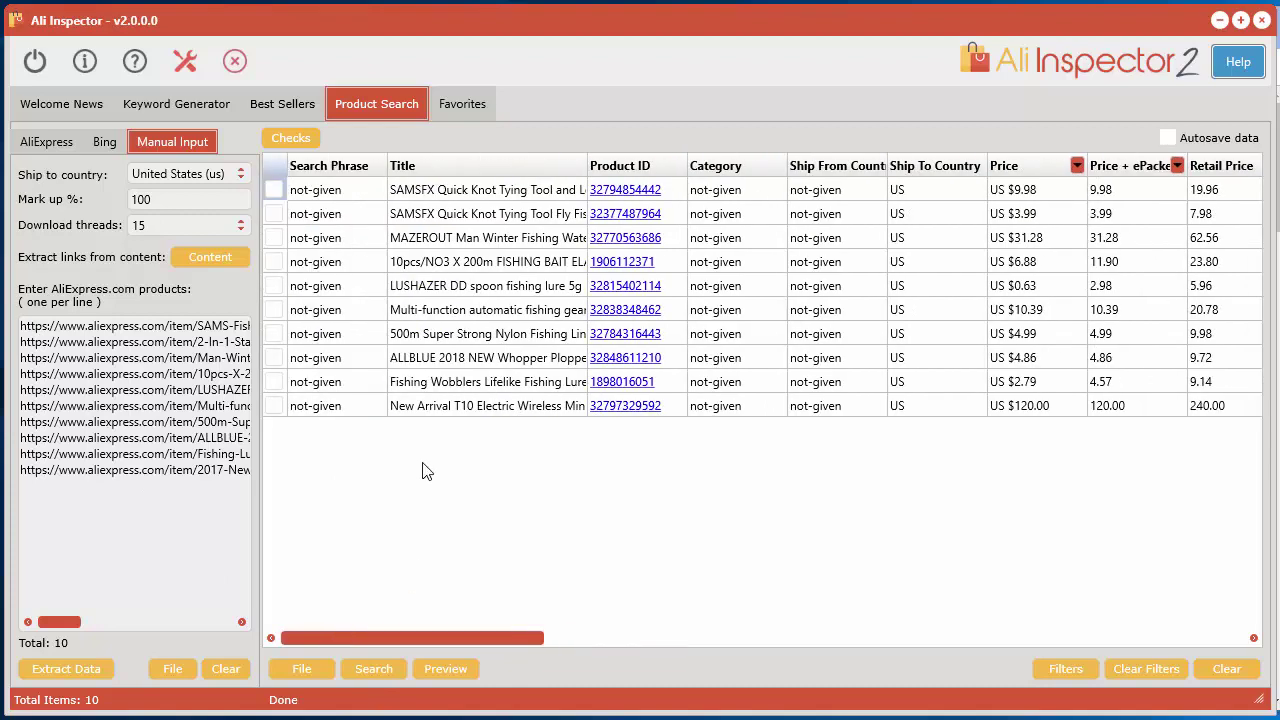